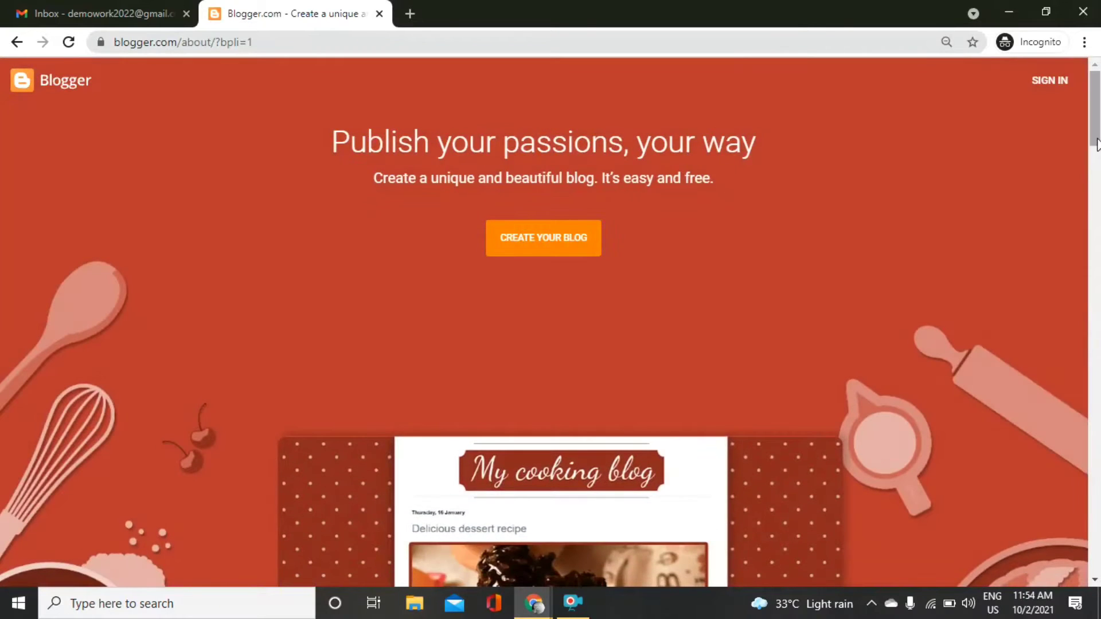
# Scroll the Blogger page and start creating a new blog.
pyautogui.scroll(-10, 870, 280)
pyautogui.moveTo(1099, 199); pyautogui.dragTo(1098, 133)
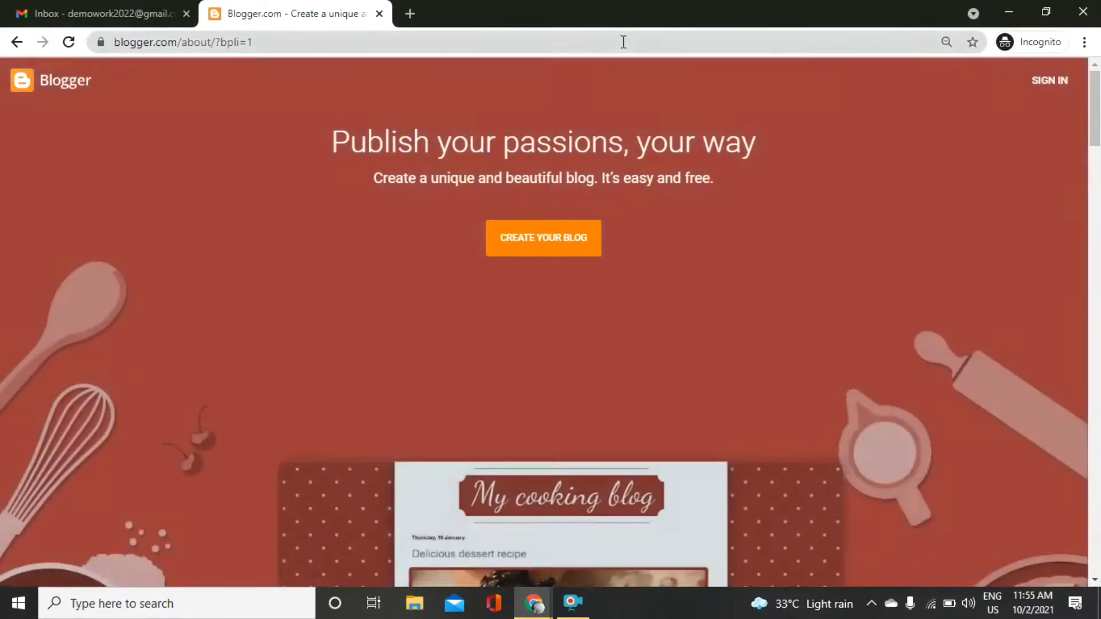
pyautogui.click(624, 42)
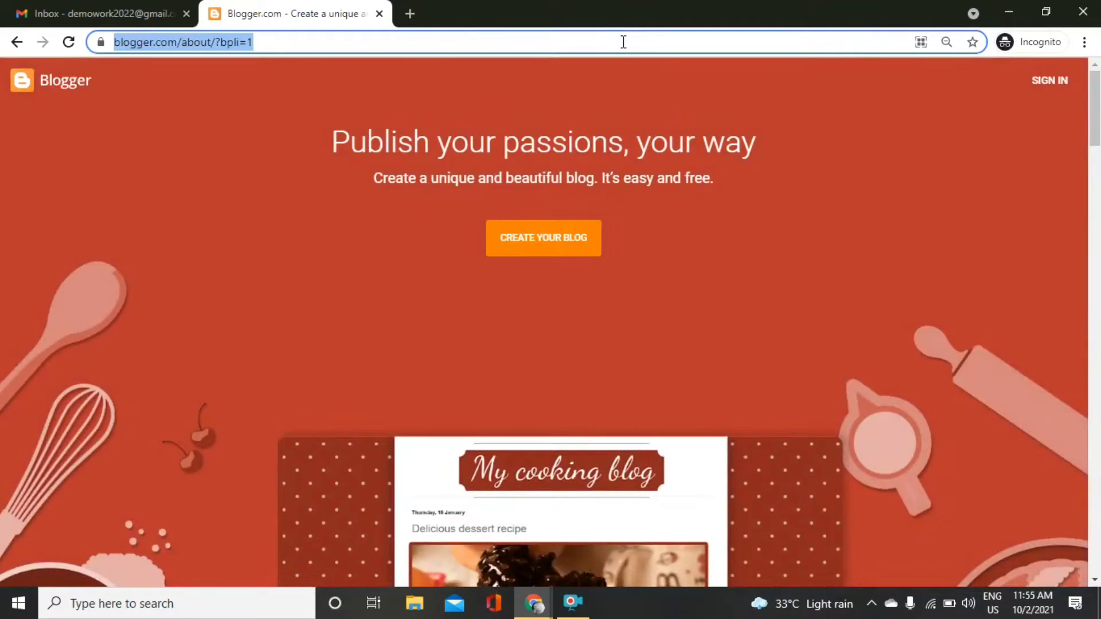
pyautogui.click(533, 253)
pyautogui.click(534, 252)
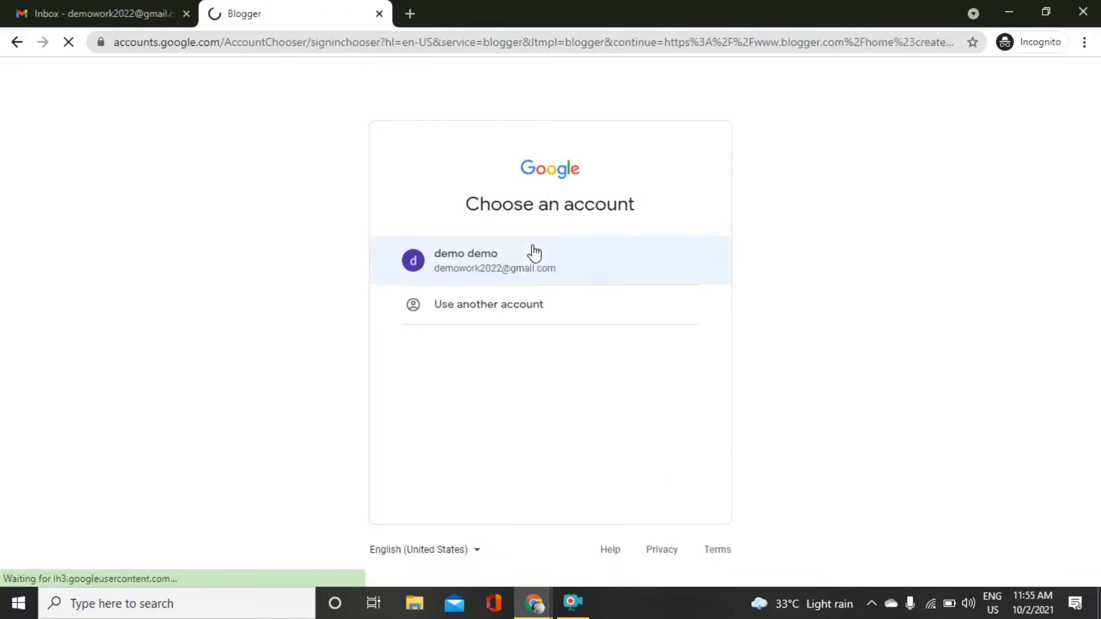
# Sign in with the existing Google account's password and skip the recovery details.
pyautogui.click(534, 252)
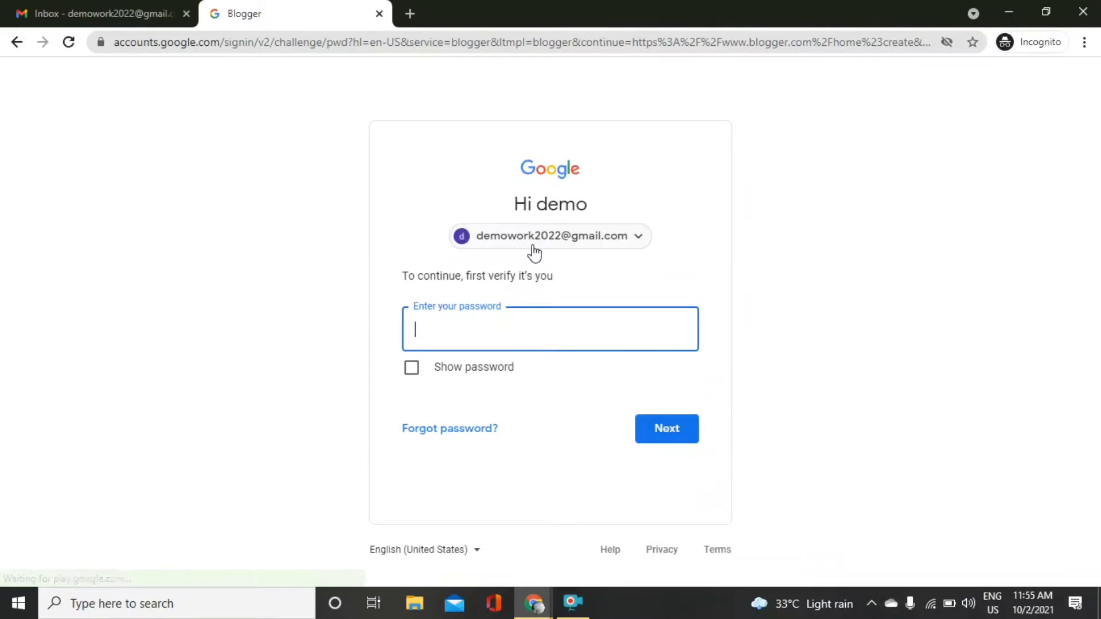
pyautogui.write('********')
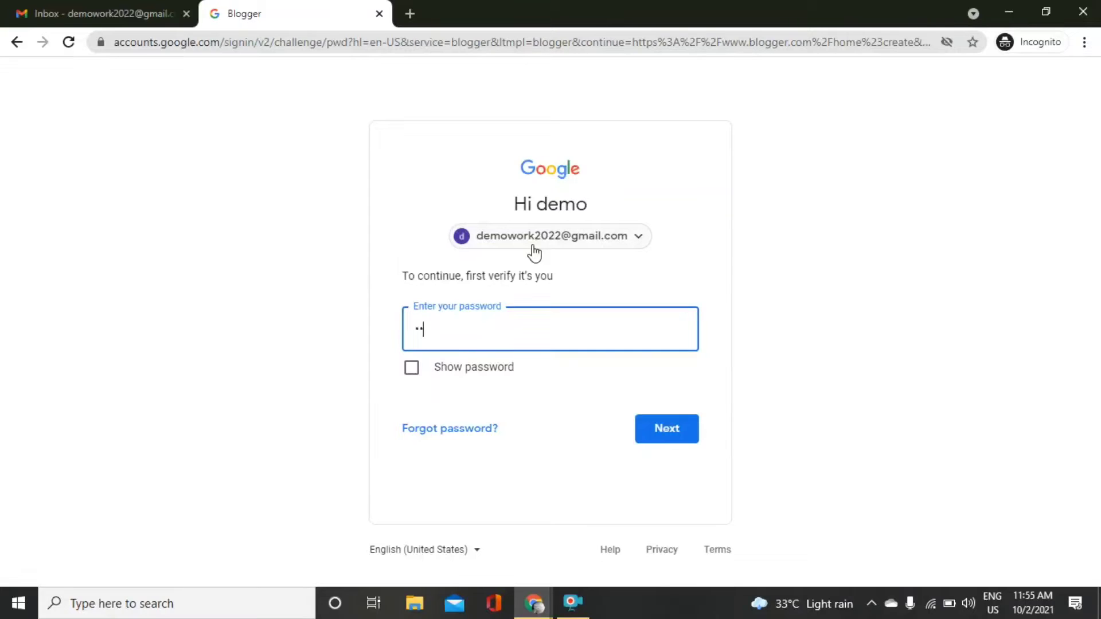
pyautogui.press('Return')
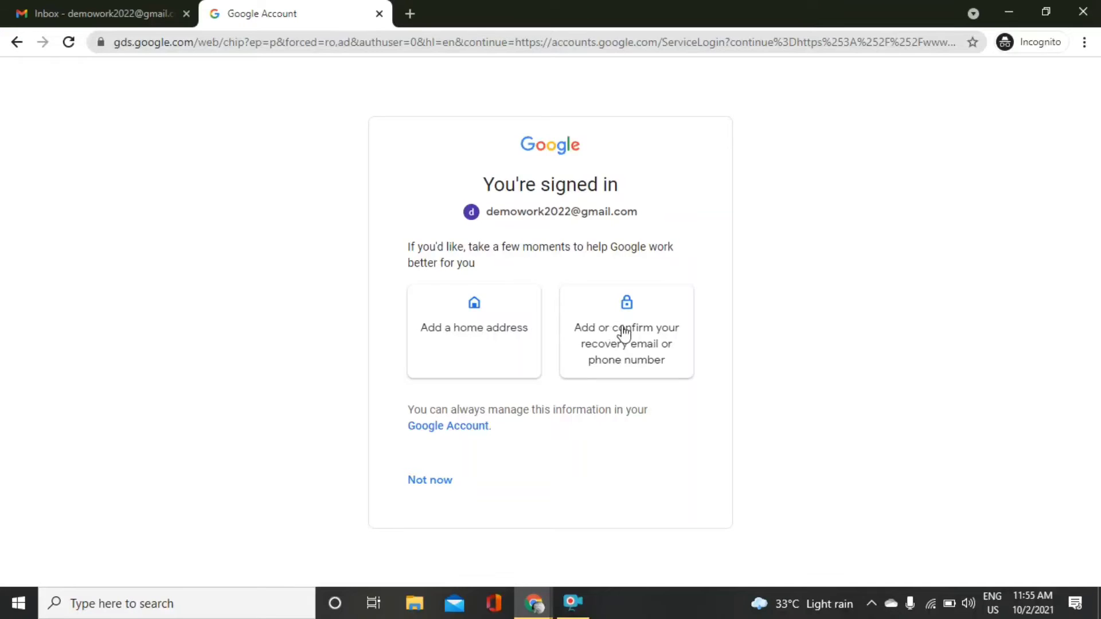
pyautogui.click(433, 482)
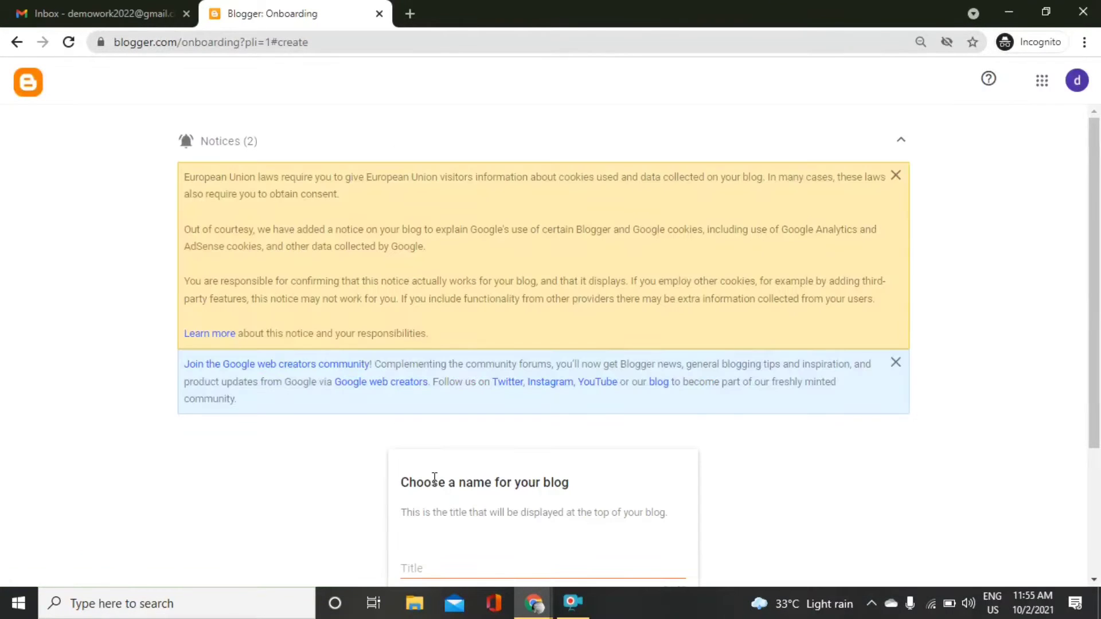
pyautogui.moveTo(1098, 229); pyautogui.dragTo(1099, 367)
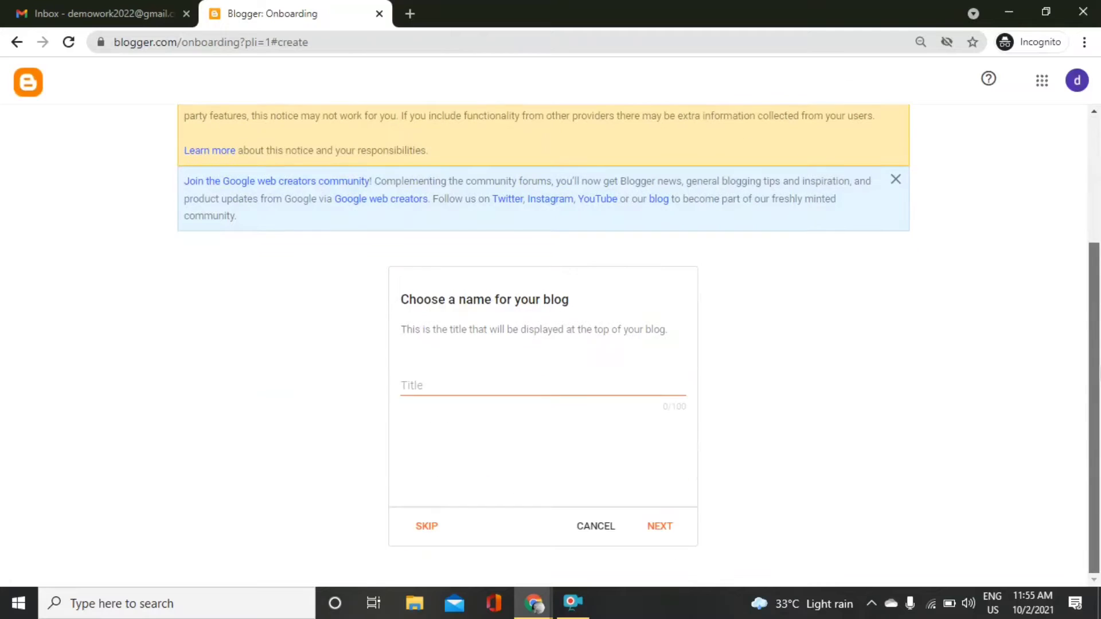
pyautogui.click(560, 385)
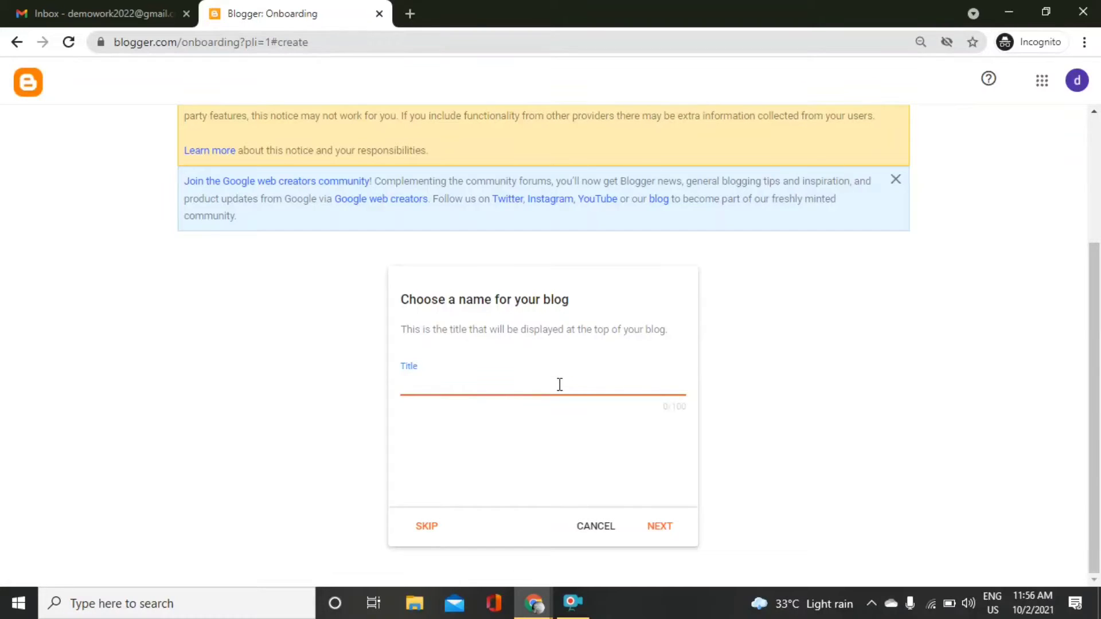
# Search the web for 'blog' in a new tab and open the how-to-start-a-blog guide.
pyautogui.click(420, 5)
pyautogui.write('bloger')
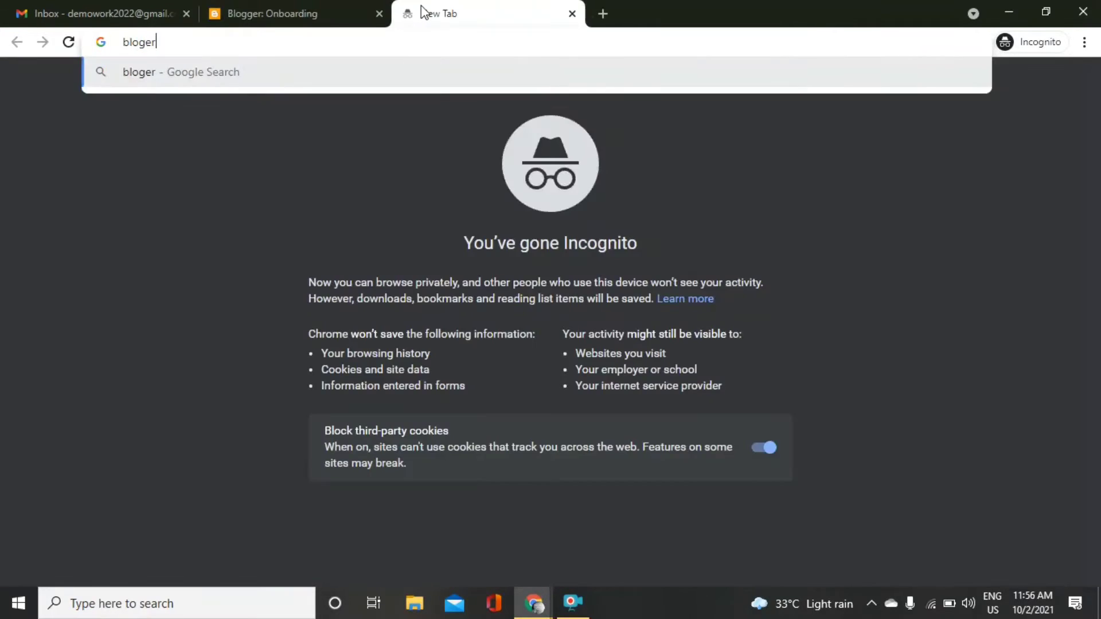
pyautogui.press('BackSpace')
pyautogui.press('BackSpace')
pyautogui.press('Return')
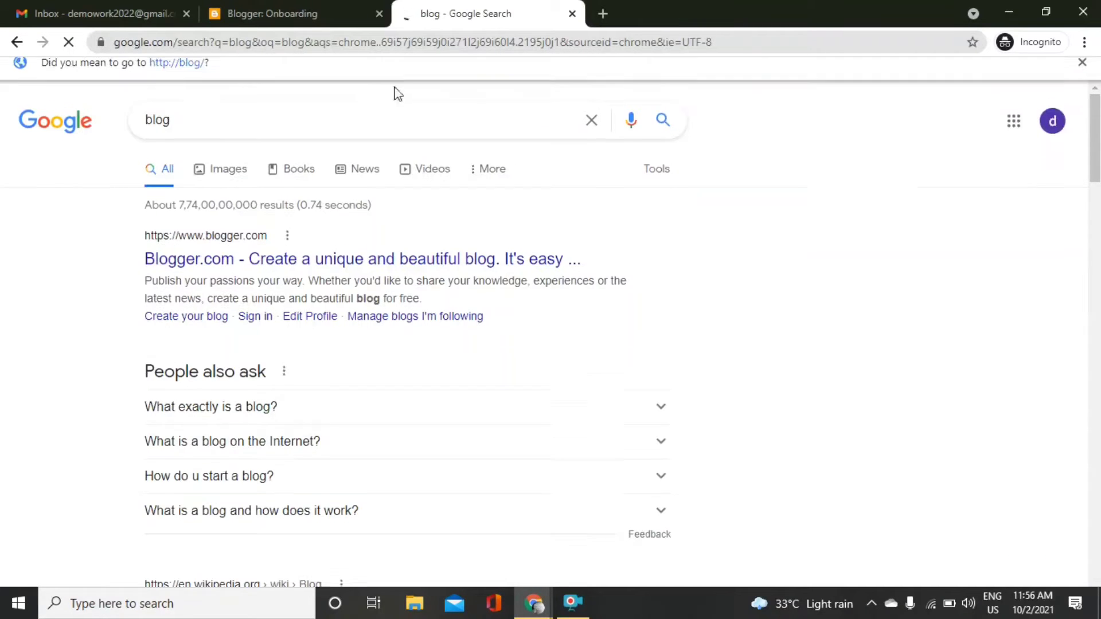
pyautogui.scroll(-7, 611, 361)
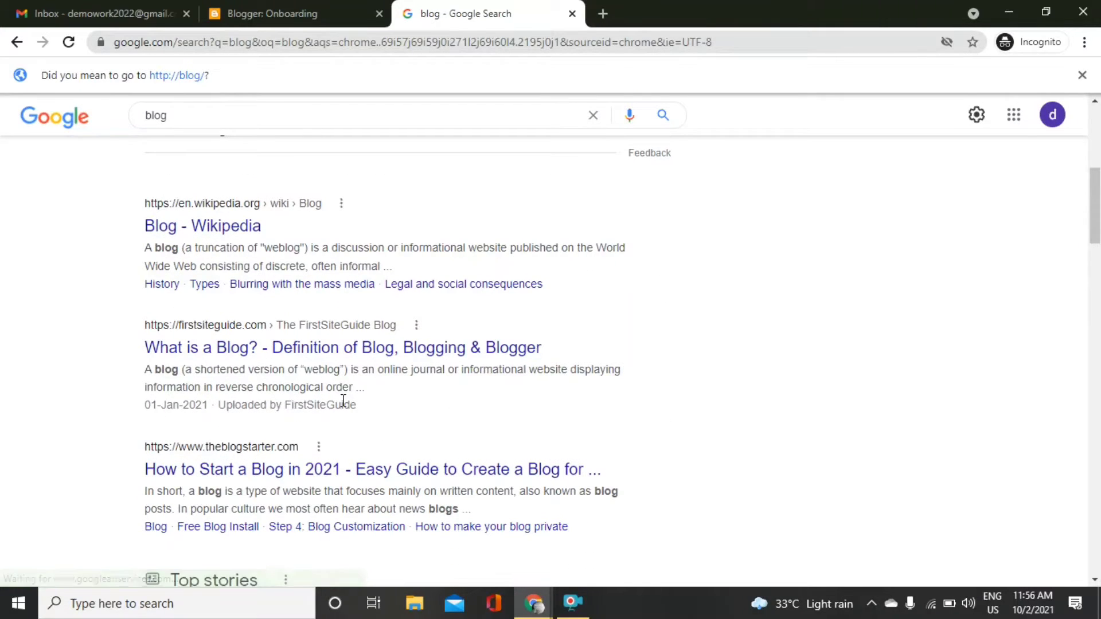
pyautogui.click(259, 469)
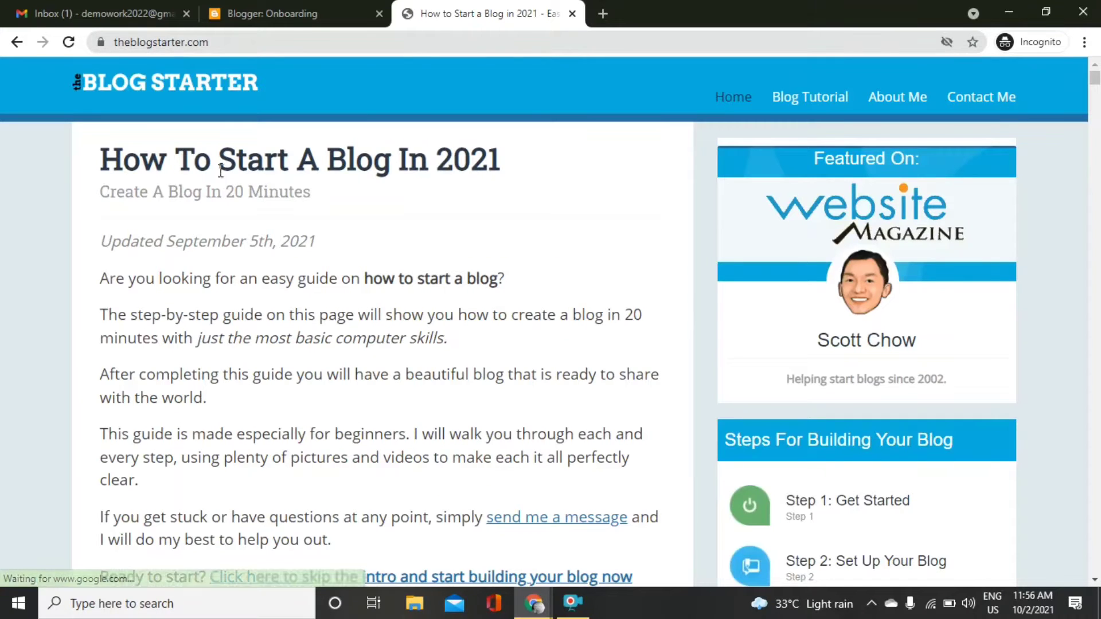
# Skim the guide, then return to the search results and the Blogger onboarding tab.
pyautogui.moveTo(219, 159); pyautogui.dragTo(475, 149)
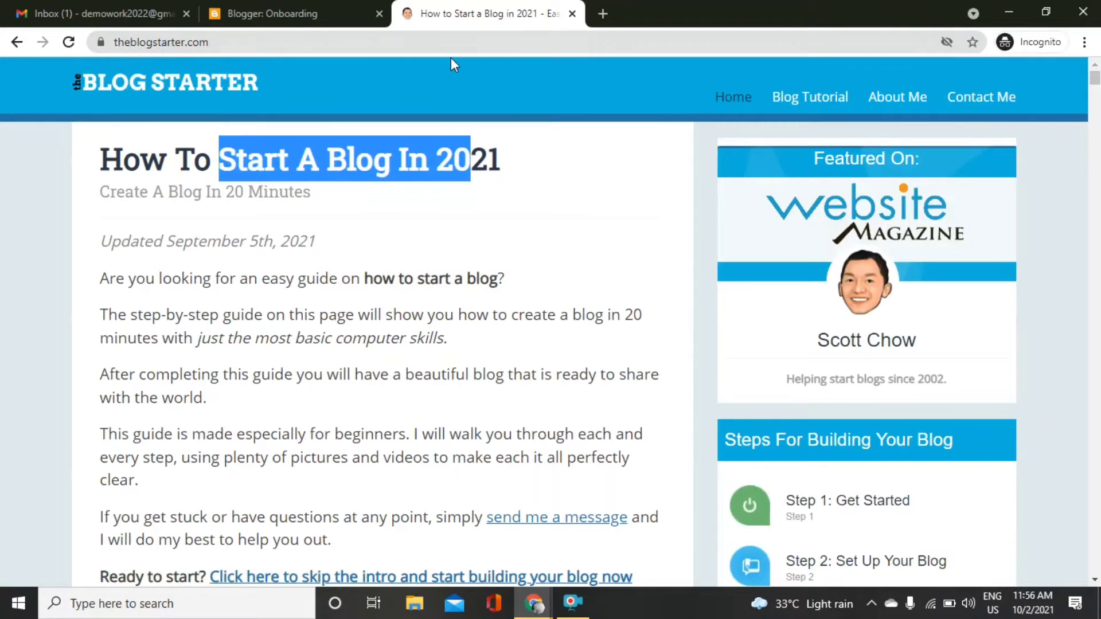
pyautogui.hotkey('ctrl', 'a')
pyautogui.scroll(-6, 960, 239)
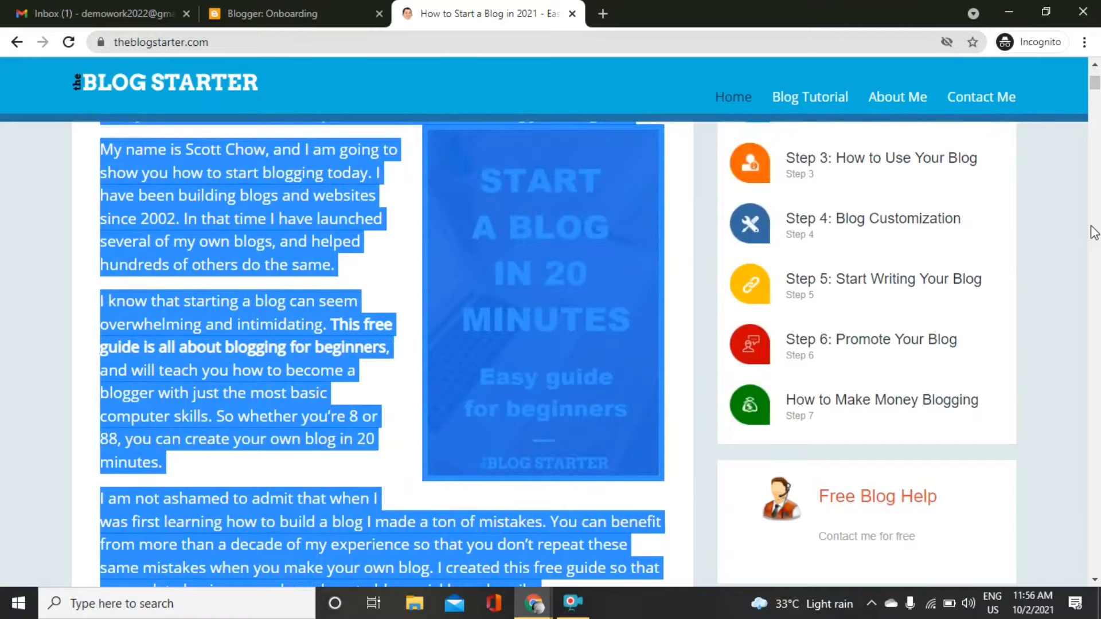
pyautogui.click(177, 253)
pyautogui.scroll(5, 178, 253)
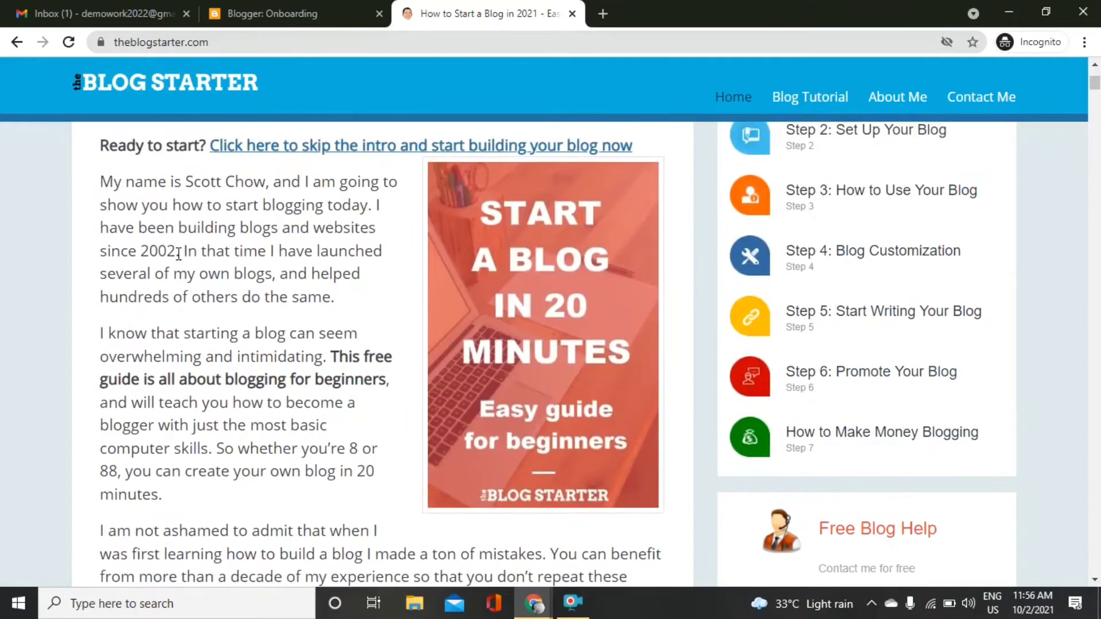
pyautogui.scroll(3, 179, 253)
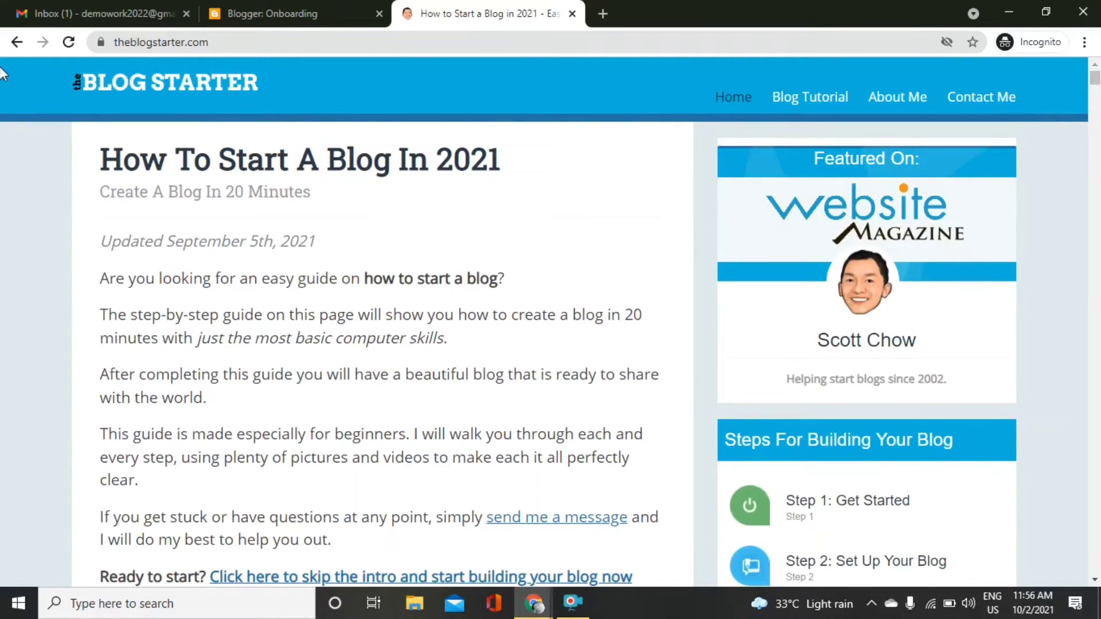
pyautogui.click(16, 41)
pyautogui.click(285, 7)
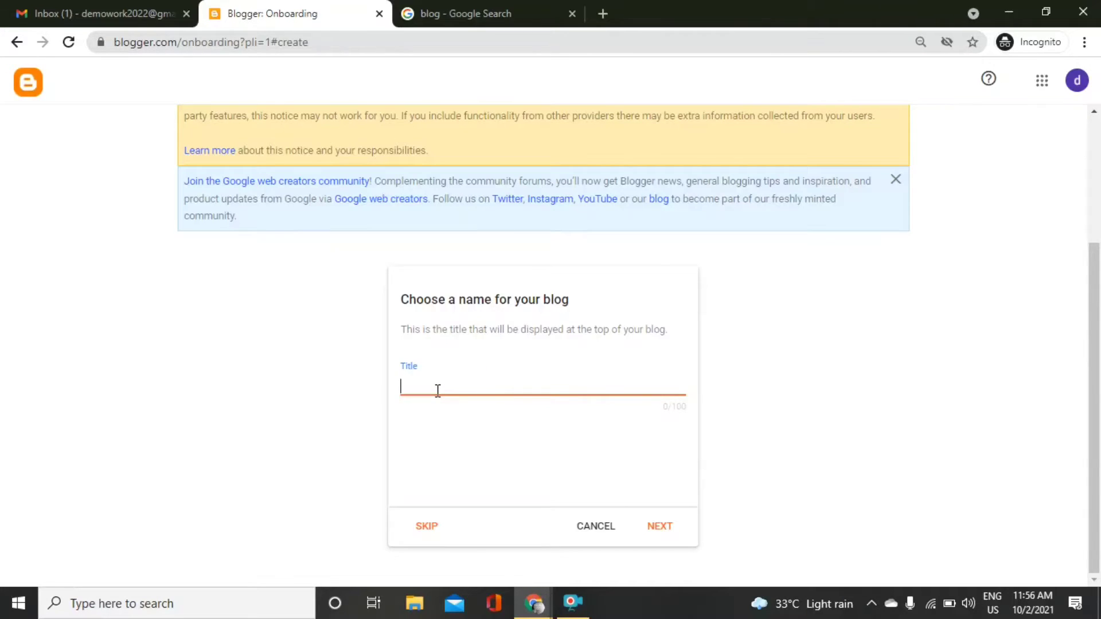
# Title the blog 'Blogger and Websites', then briefly read the What is a Blog? article.
pyautogui.write('Blogger and Websites')
pyautogui.click(660, 526)
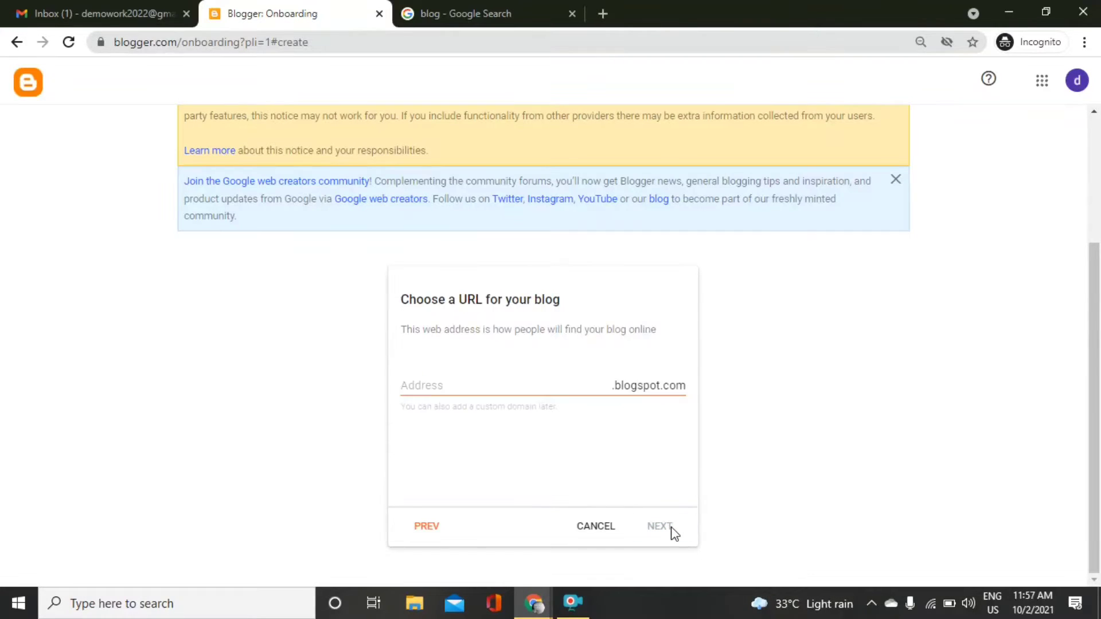
pyautogui.click(497, 382)
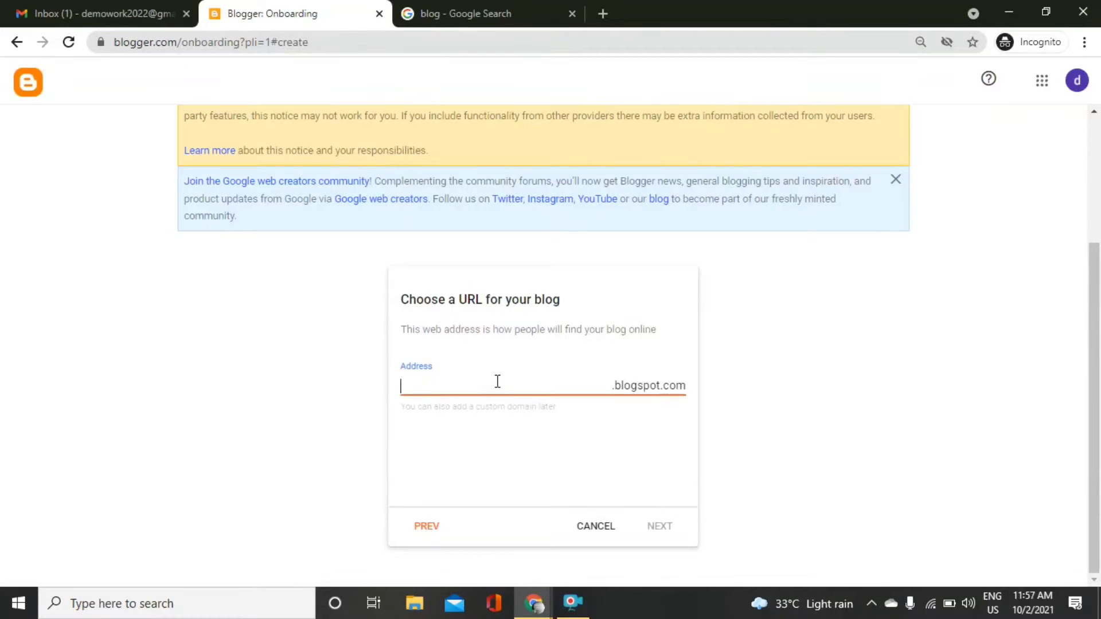
pyautogui.click(459, 13)
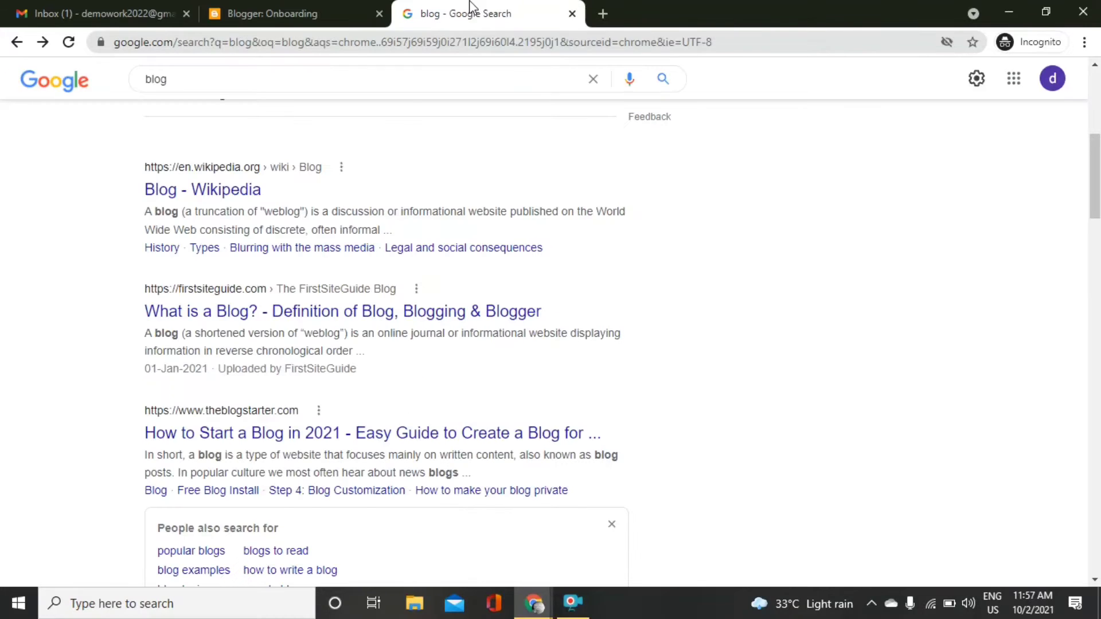
pyautogui.click(218, 325)
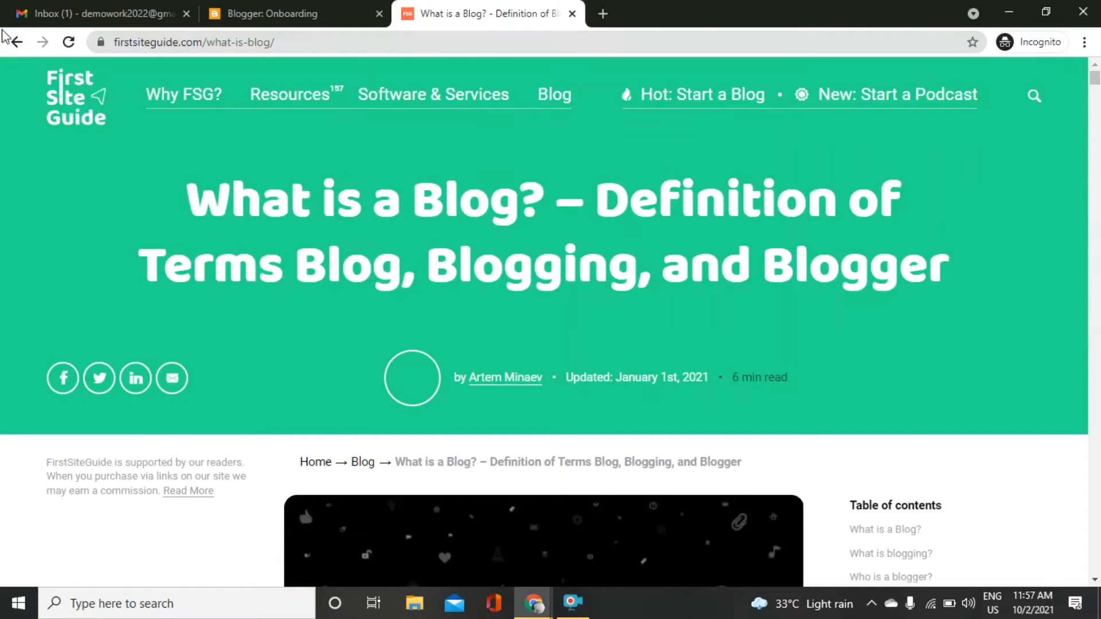
pyautogui.click(16, 43)
pyautogui.click(281, 11)
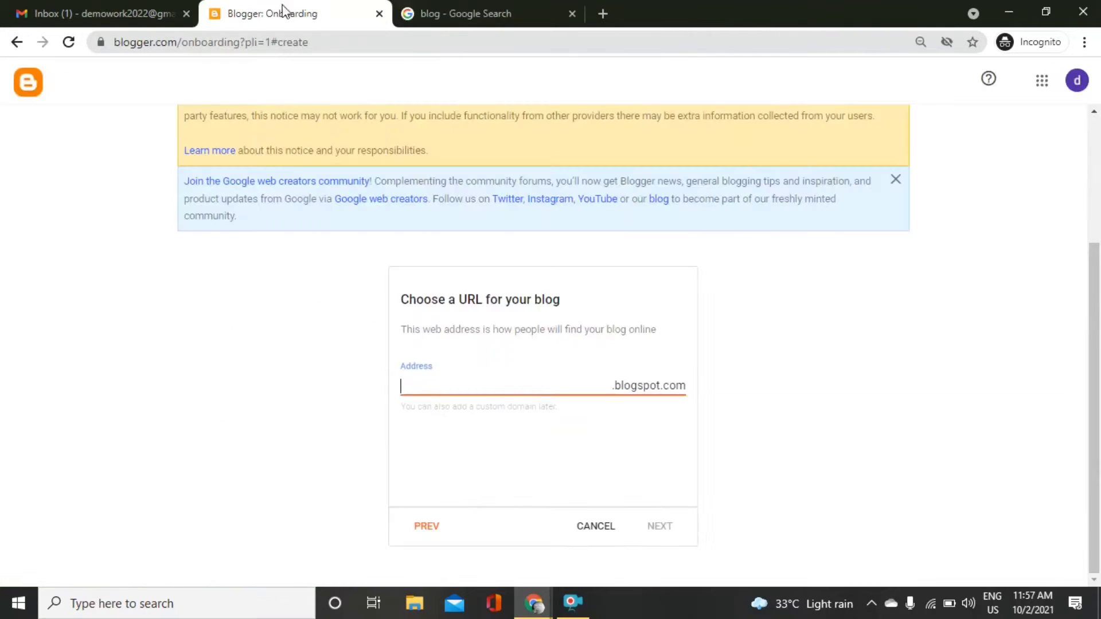
# Enter 'bloggersintamil' as the blog address and confirm it.
pyautogui.click(414, 379)
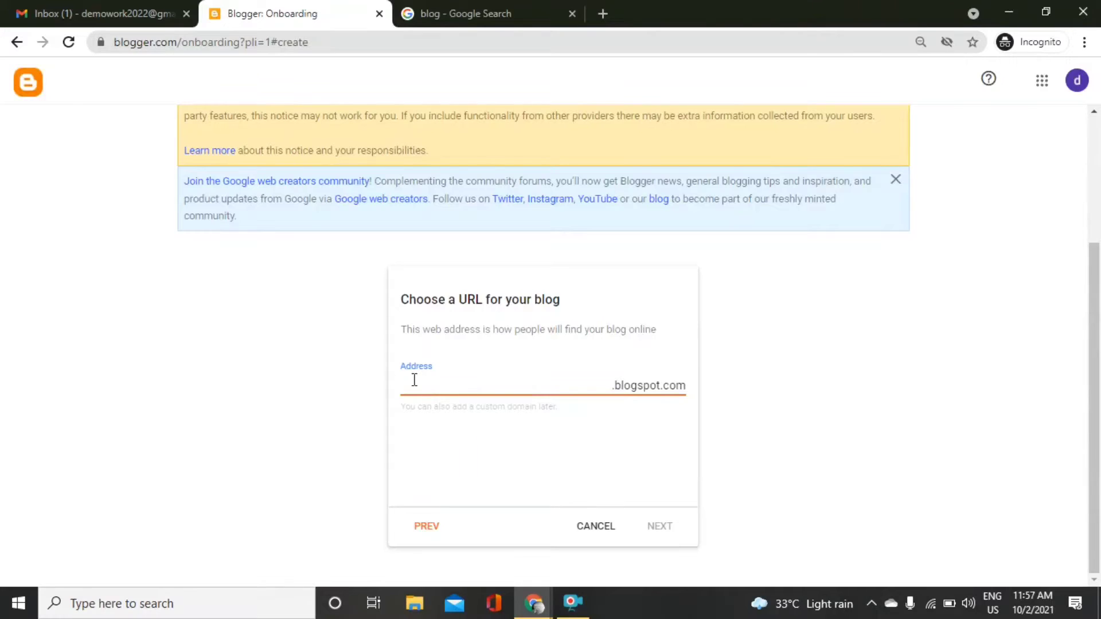
pyautogui.write('bloggers')
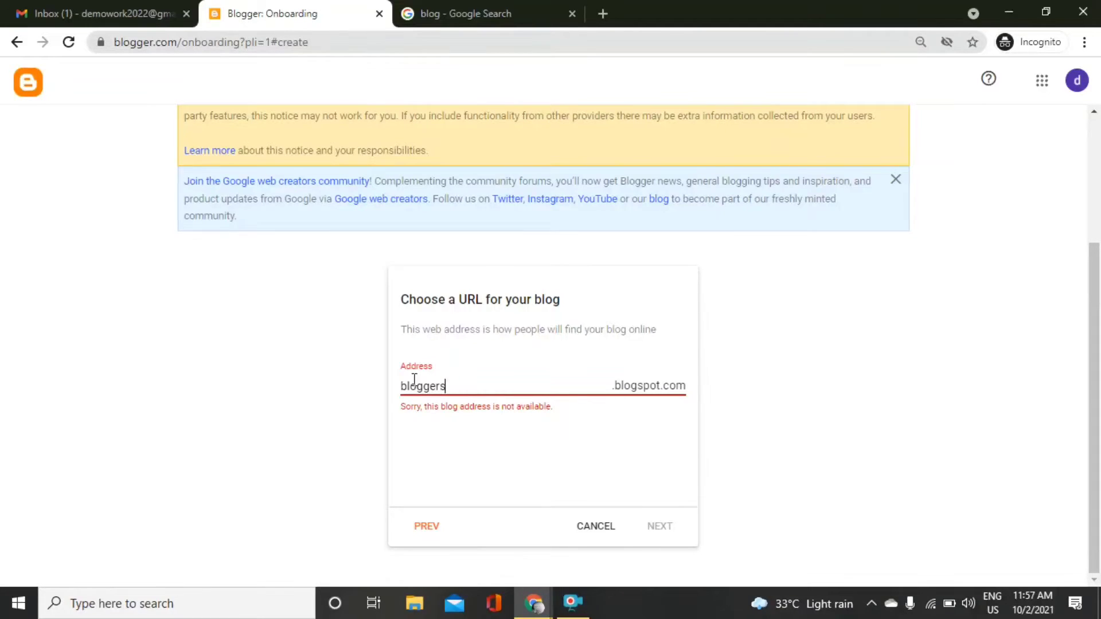
pyautogui.write('tamil')
pyautogui.press('Left')
pyautogui.press('Left')
pyautogui.press('Left')
pyautogui.press('Left')
pyautogui.press('Left')
pyautogui.write('in')
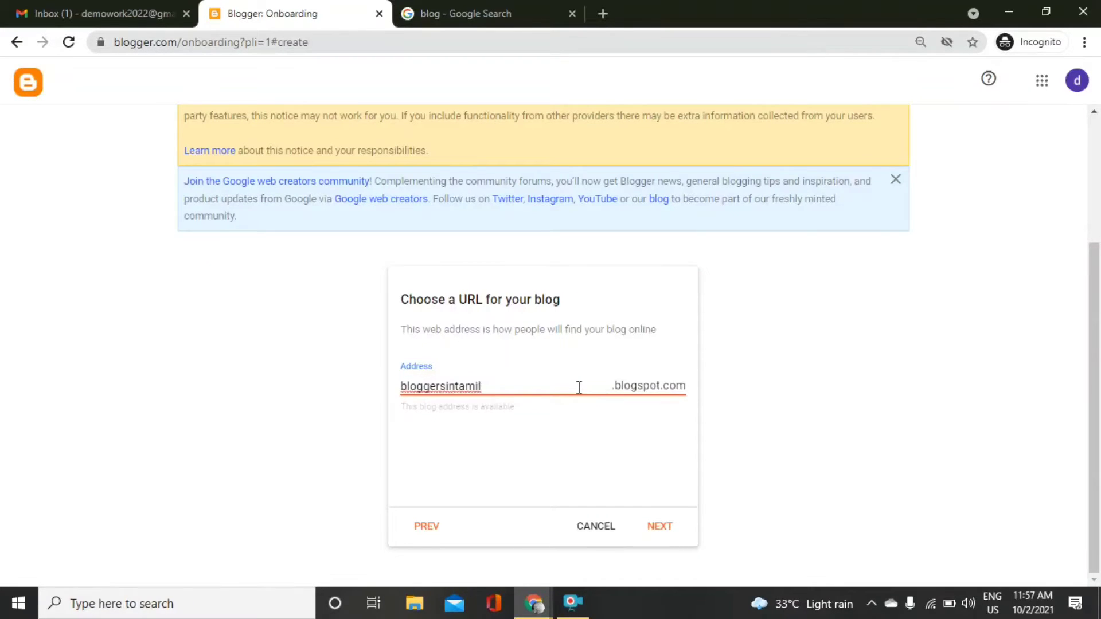
pyautogui.click(492, 385)
pyautogui.click(667, 527)
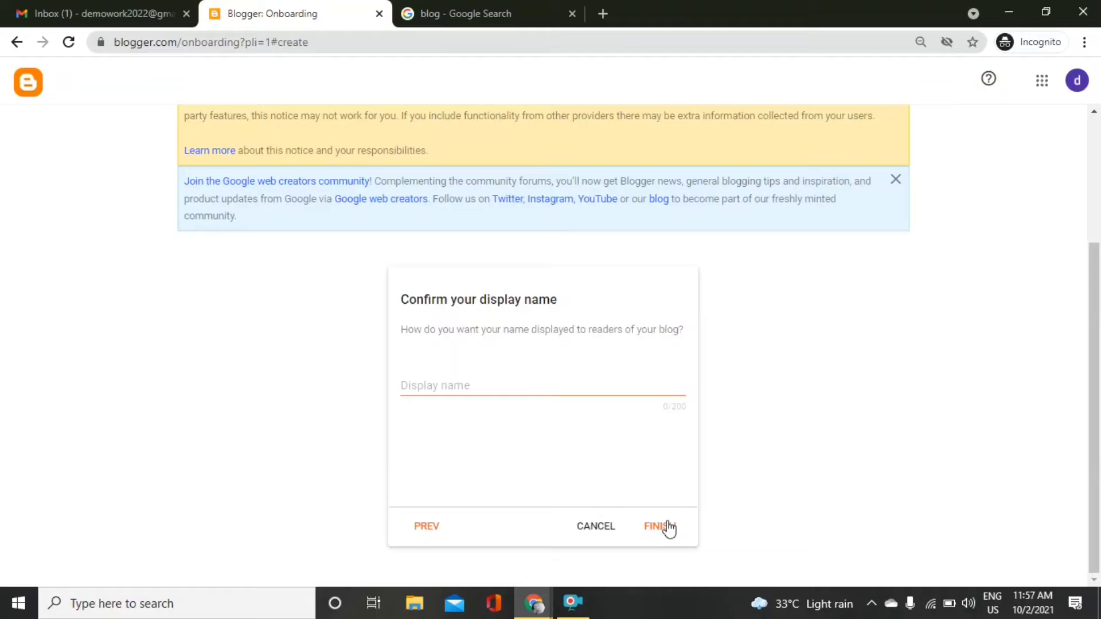
# Set the display name to 'Bloggers Tamil' and finish creating the blog.
pyautogui.click(460, 380)
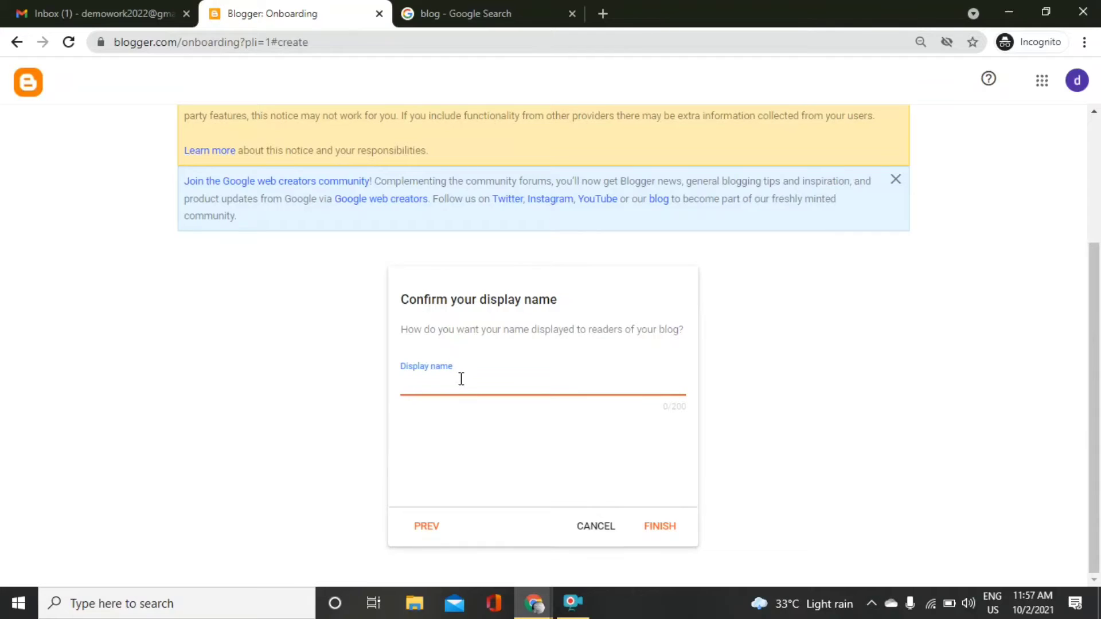
pyautogui.write('Bloggers Tim')
pyautogui.press('BackSpace')
pyautogui.press('BackSpace')
pyautogui.write('amms')
pyautogui.press('BackSpace')
pyautogui.press('BackSpace')
pyautogui.press('BackSpace')
pyautogui.write('mil')
pyautogui.click(668, 526)
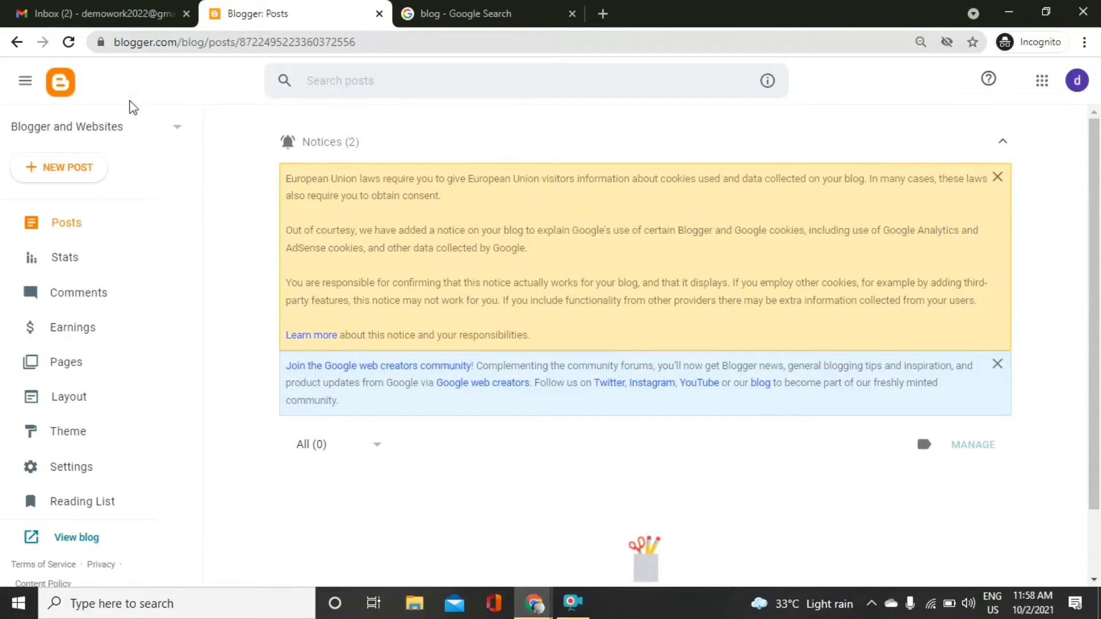
# View the empty live blog in a new tab, then back on the dashboard start a new post.
pyautogui.moveTo(195, 133); pyautogui.dragTo(200, 214)
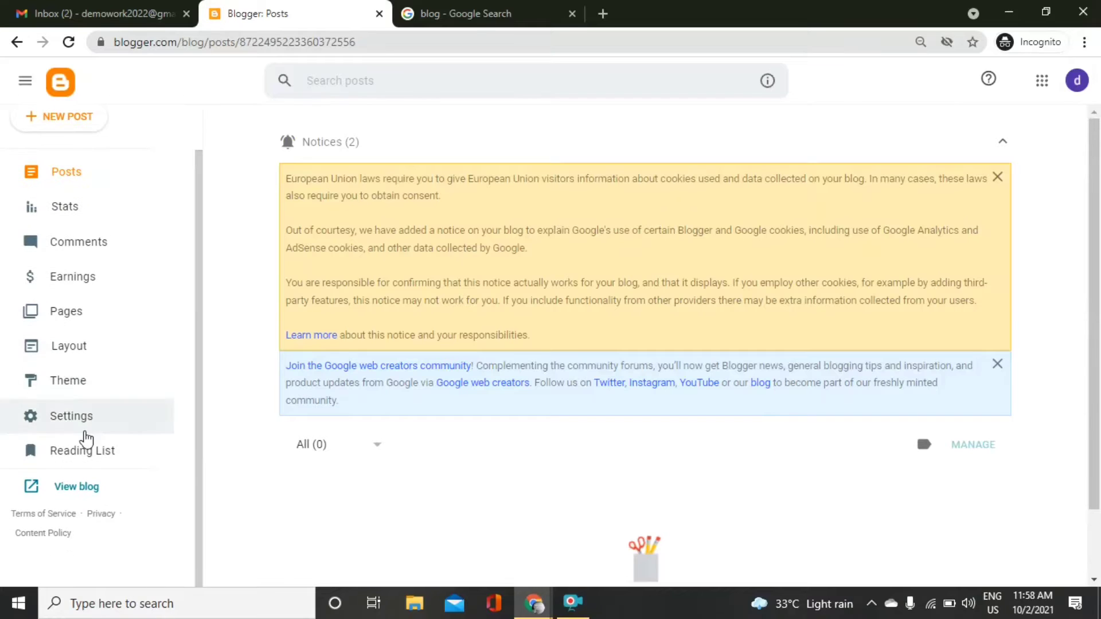
pyautogui.click(86, 487)
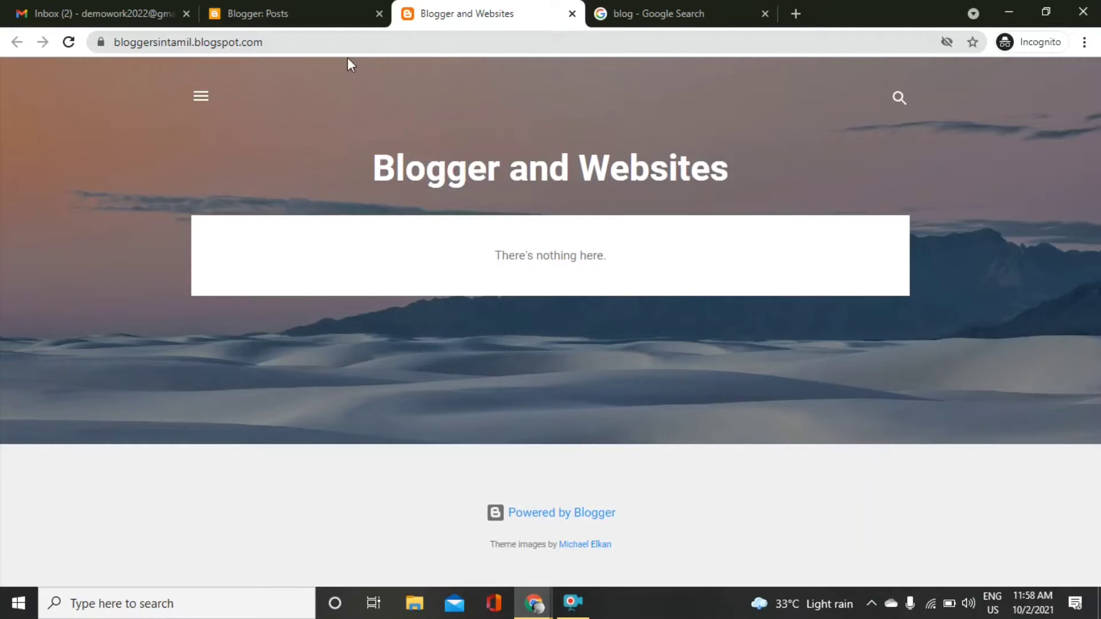
pyautogui.click(319, 7)
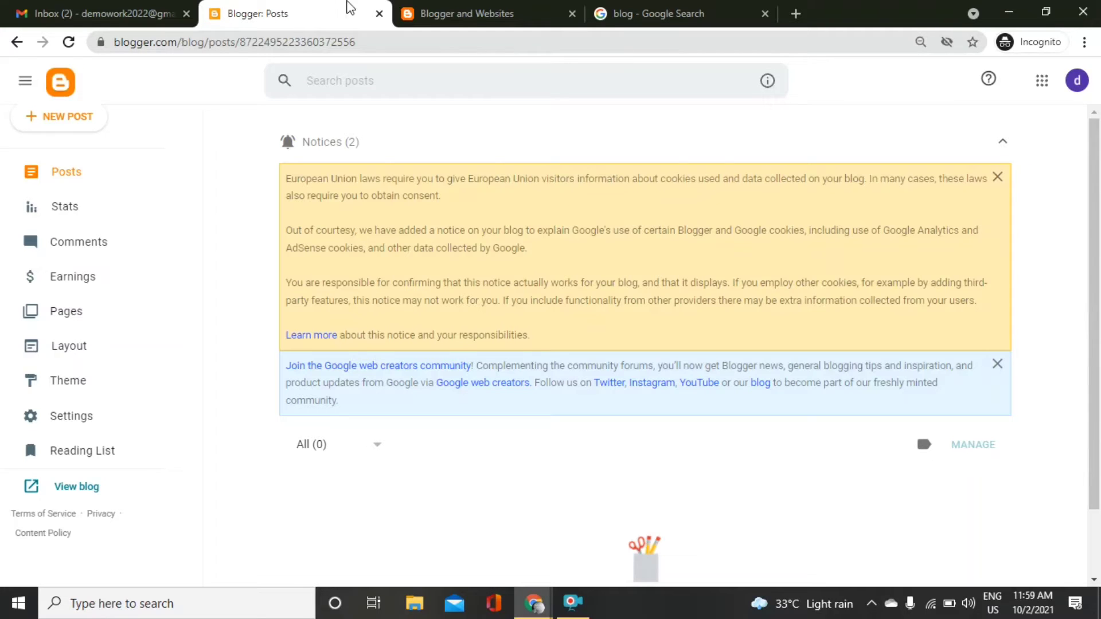
pyautogui.click(439, 9)
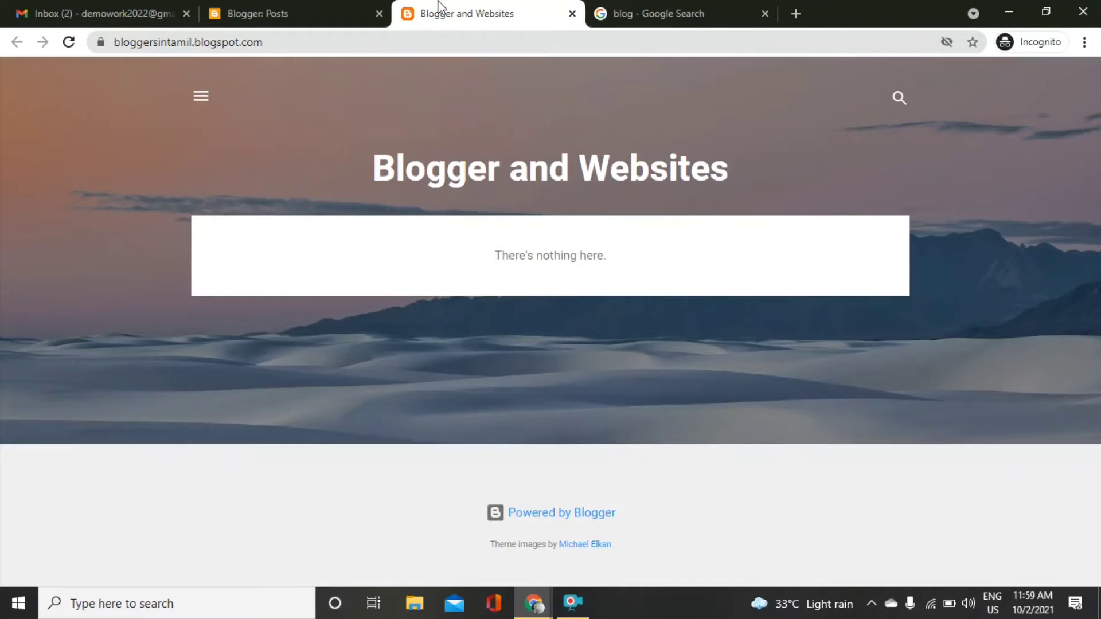
pyautogui.click(308, 7)
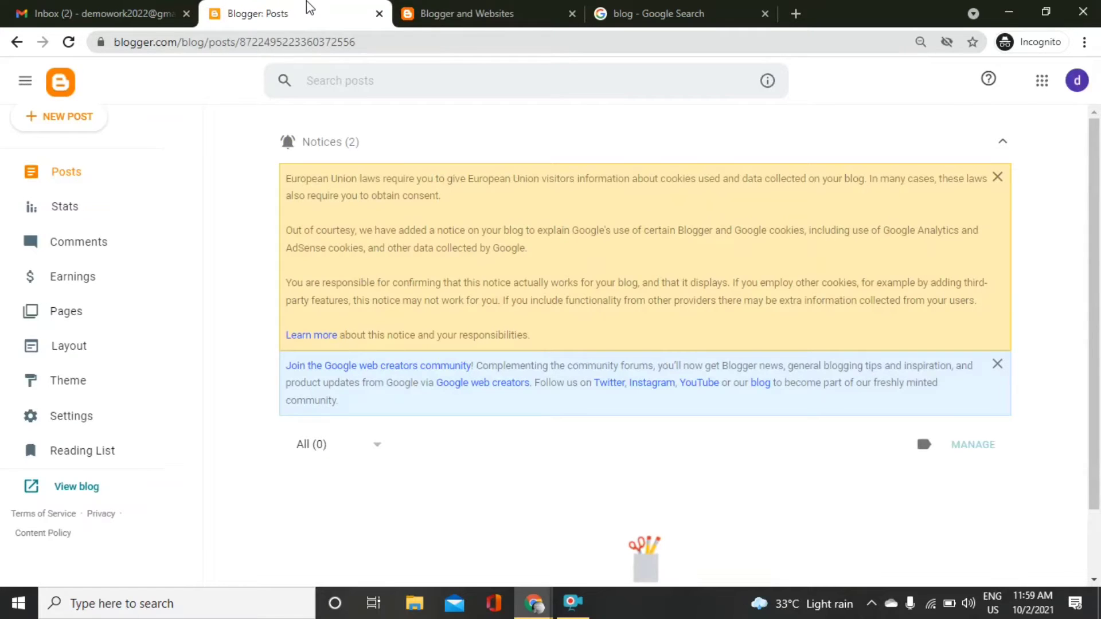
pyautogui.click(74, 117)
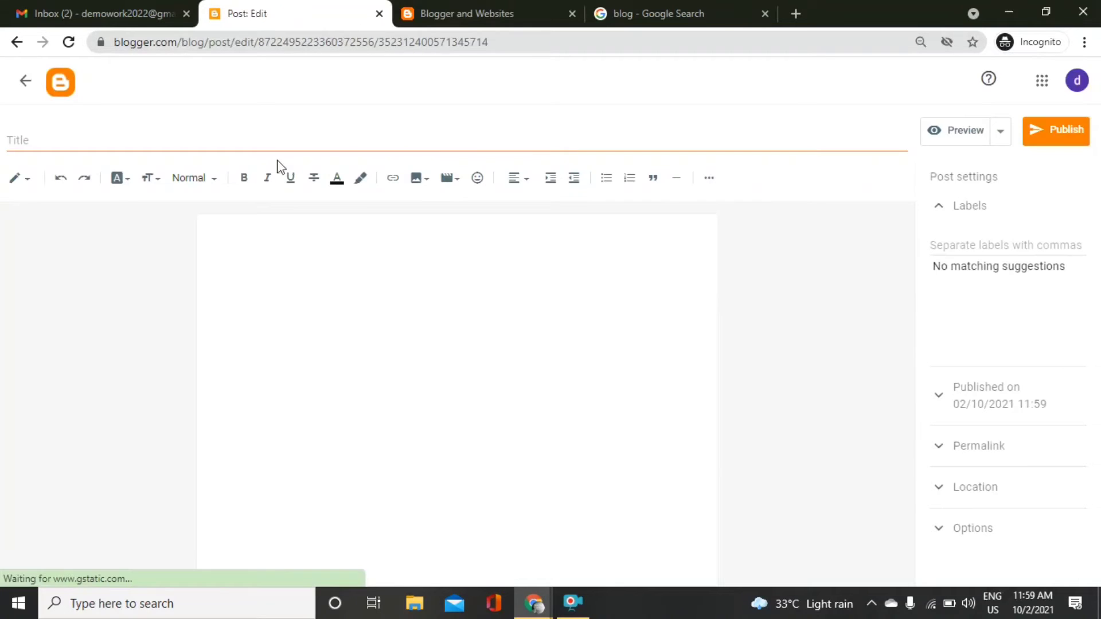
# Title the post 'Welcome' and write 'Hi All, Welcome to my website.' in the body.
pyautogui.click(297, 138)
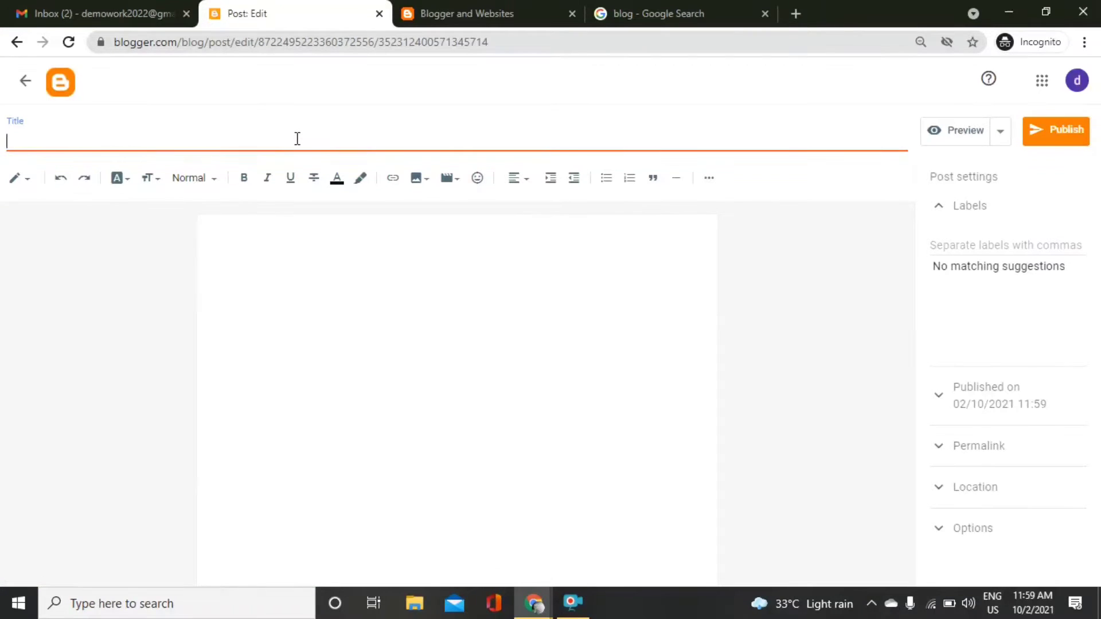
pyautogui.write('Welcome')
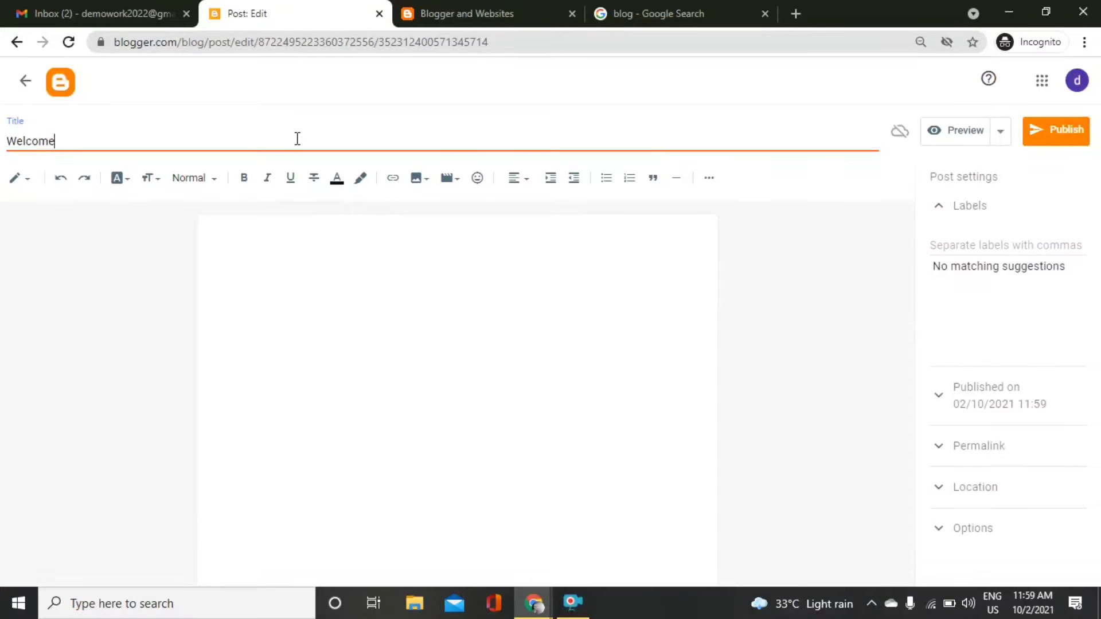
pyautogui.press('Tab')
pyautogui.click(286, 302)
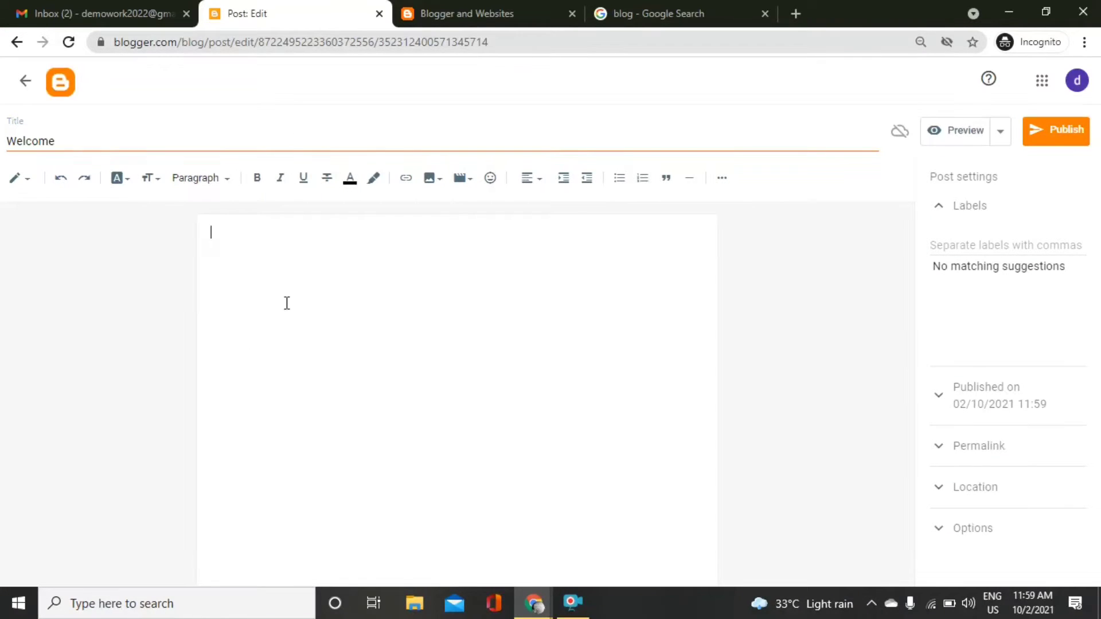
pyautogui.write('Hi A')
pyautogui.write('ll,  ')
pyautogui.write('Welcome to m')
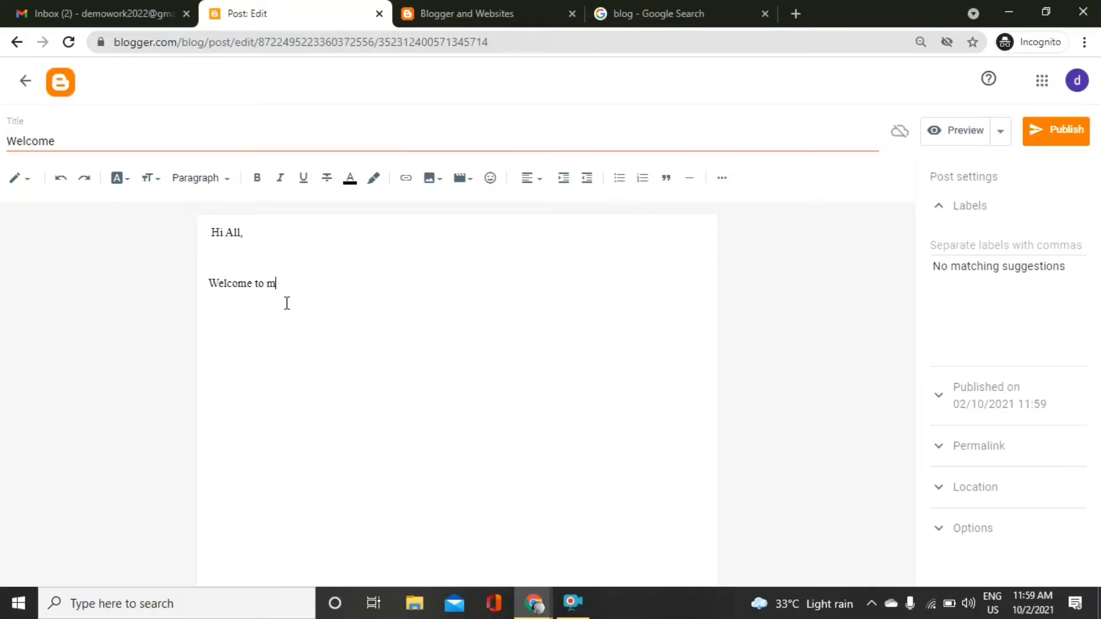
pyautogui.write('y website.')
# Check the HTML view, then remove the blank line between paragraphs and add space above.
pyautogui.click(158, 178)
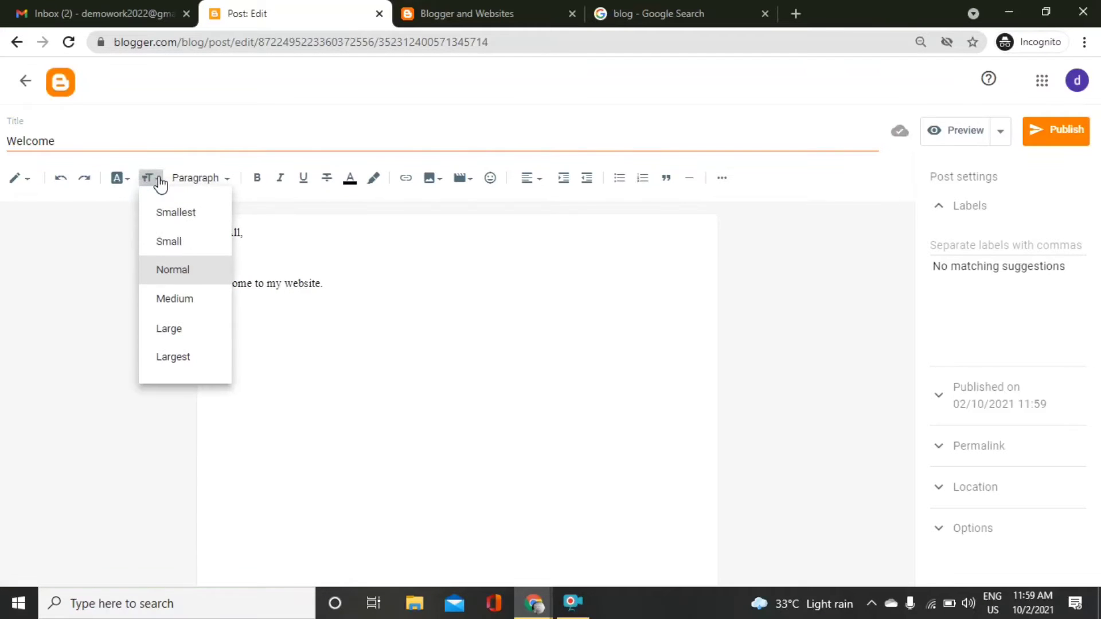
pyautogui.click(371, 260)
pyautogui.click(15, 179)
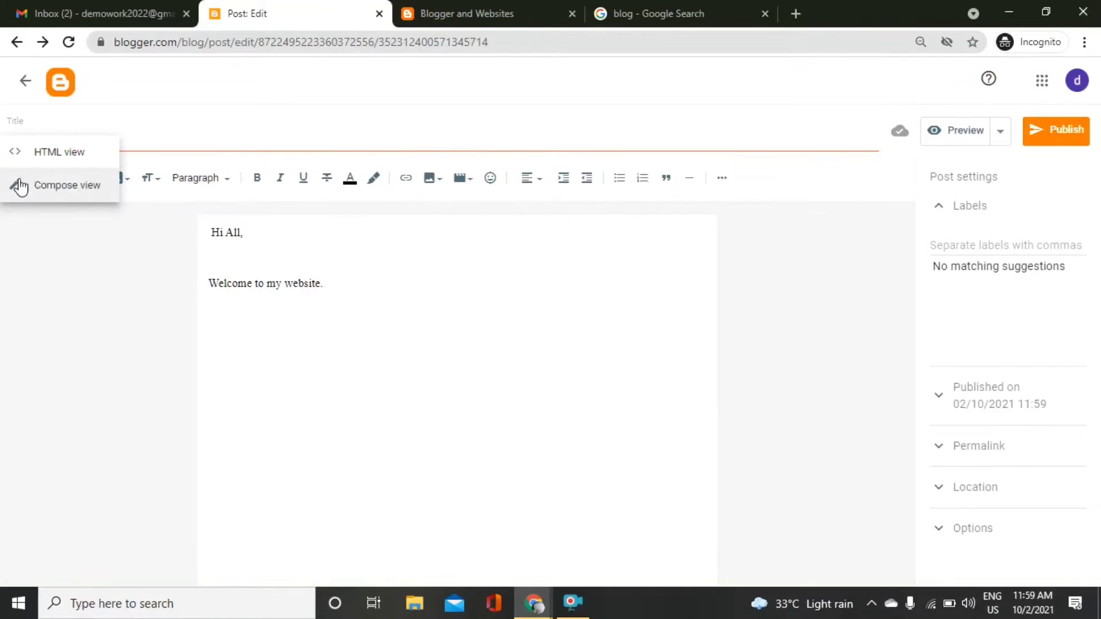
pyautogui.click(63, 152)
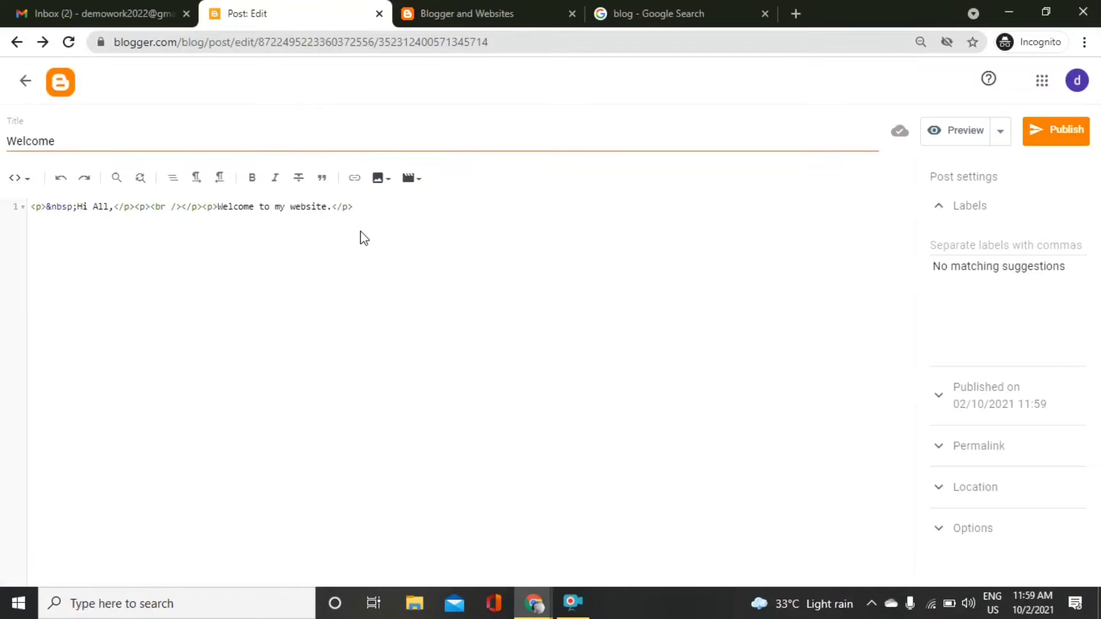
pyautogui.click(26, 181)
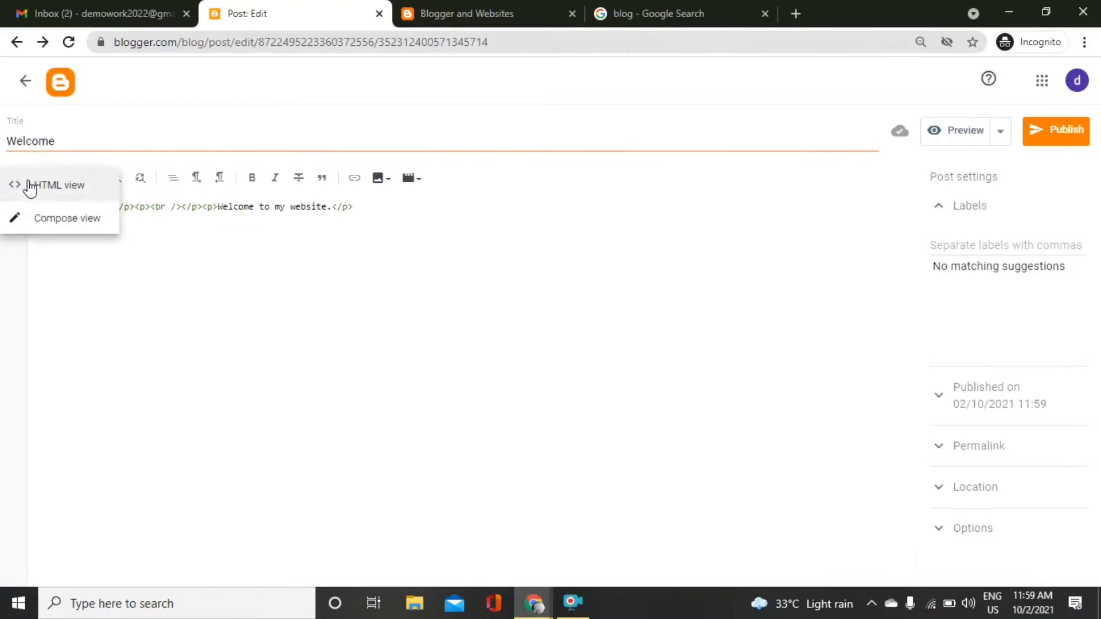
pyautogui.click(50, 226)
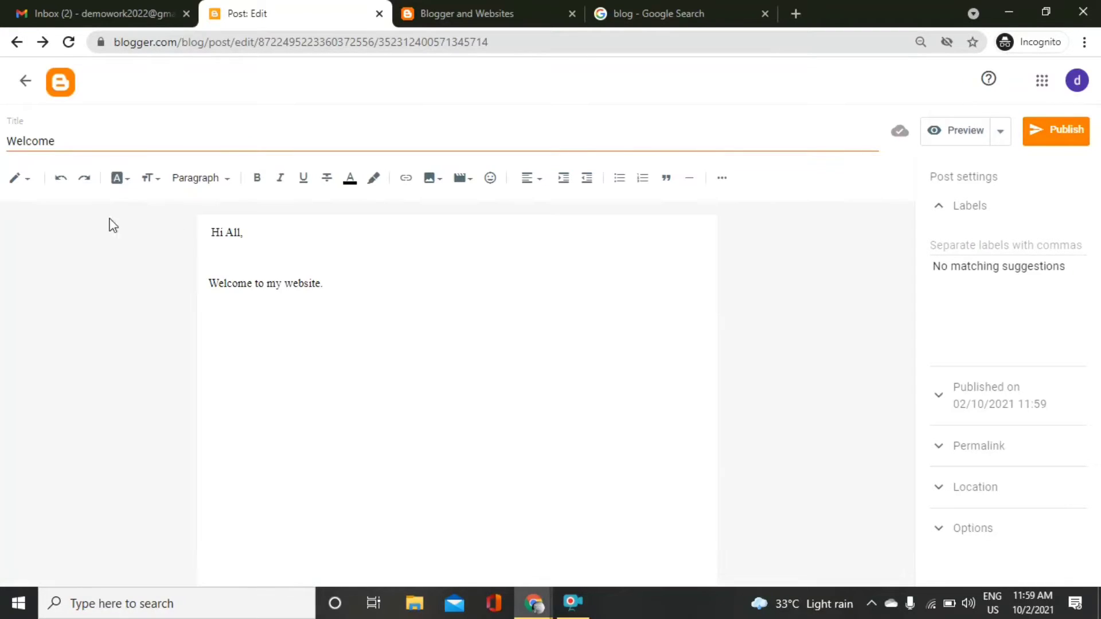
pyautogui.click(314, 246)
pyautogui.press('BackSpace')
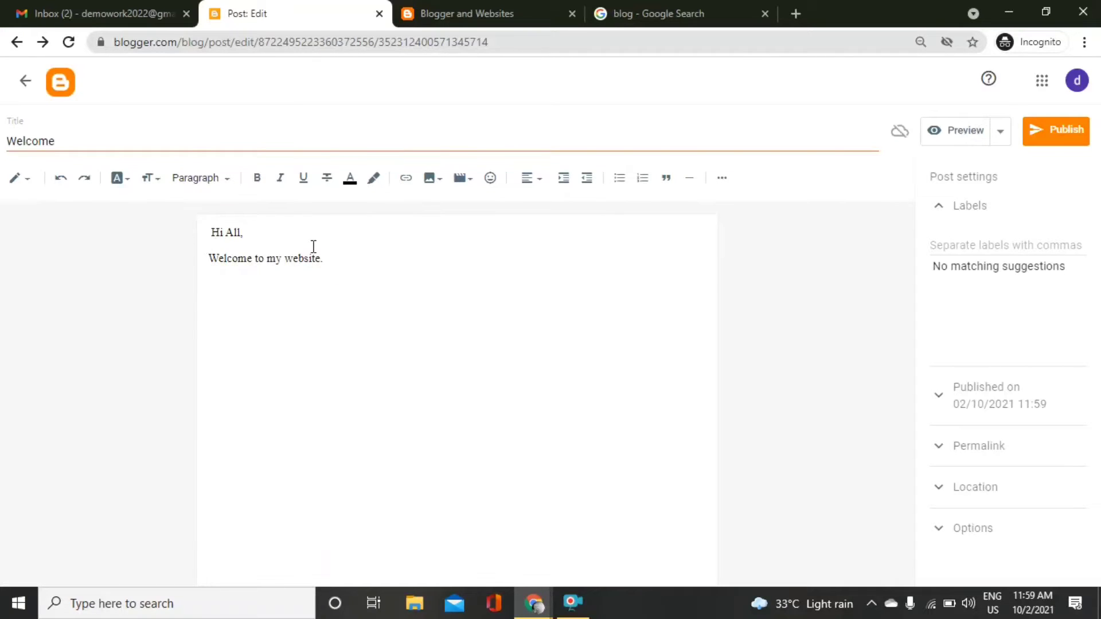
pyautogui.press('Return')
pyautogui.press('Return')
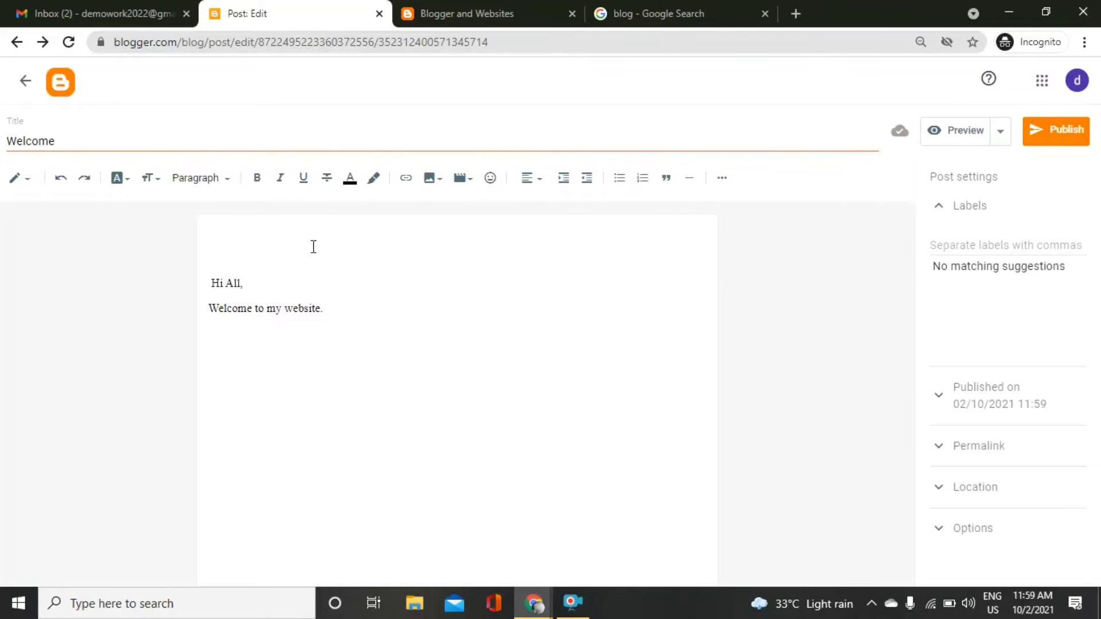
pyautogui.click(630, 12)
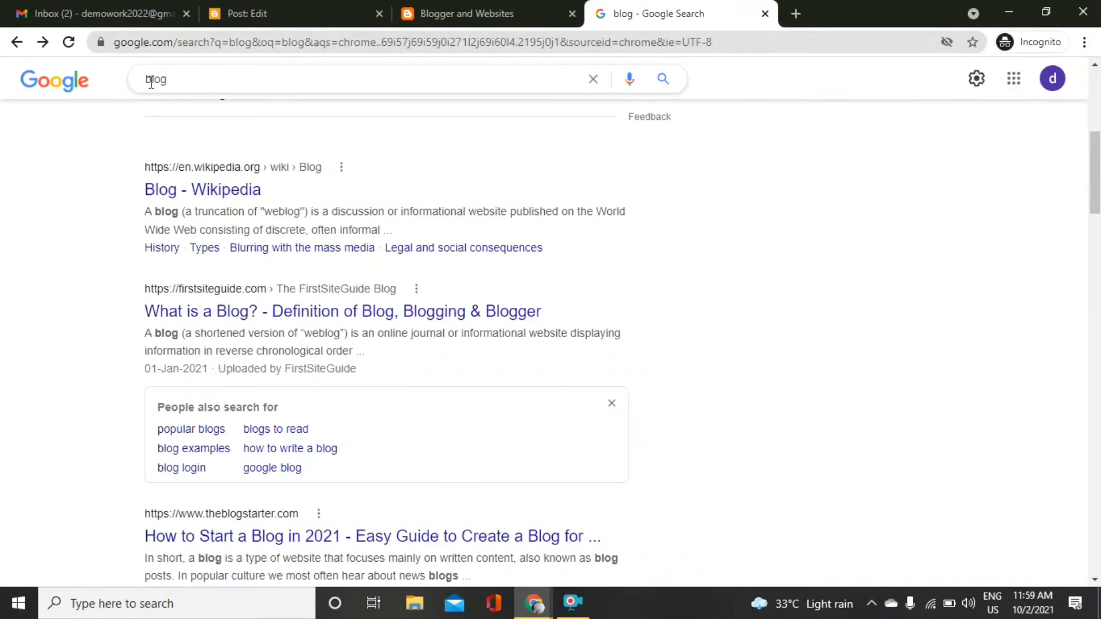
# Search Google Images for 'welcome'.
pyautogui.doubleClick(187, 78)
pyautogui.write('welco')
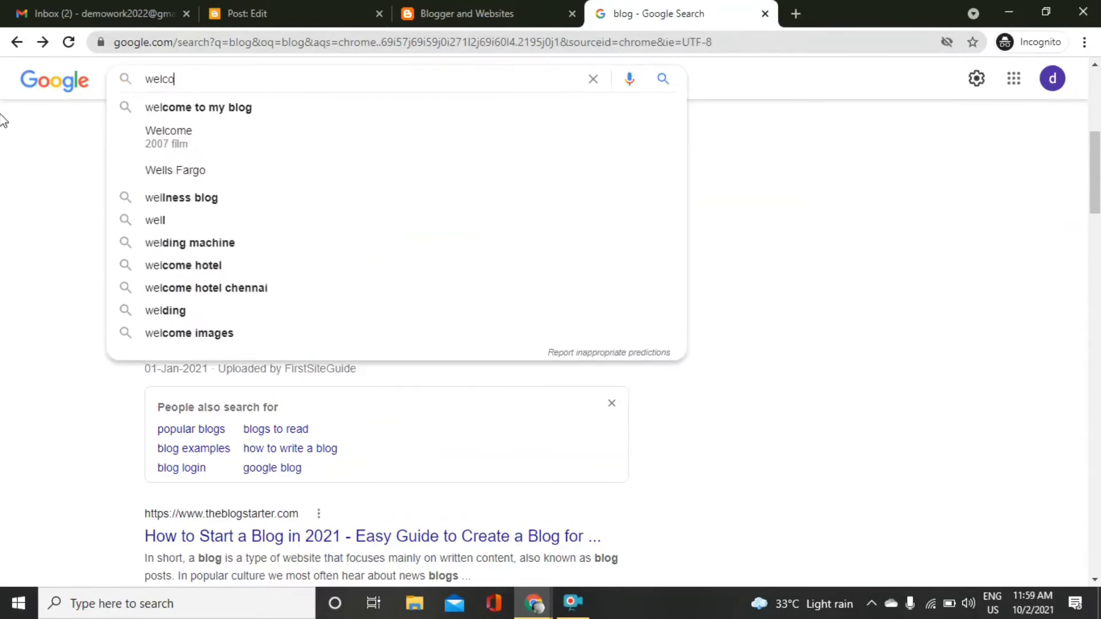
pyautogui.write('me')
pyautogui.press('Return')
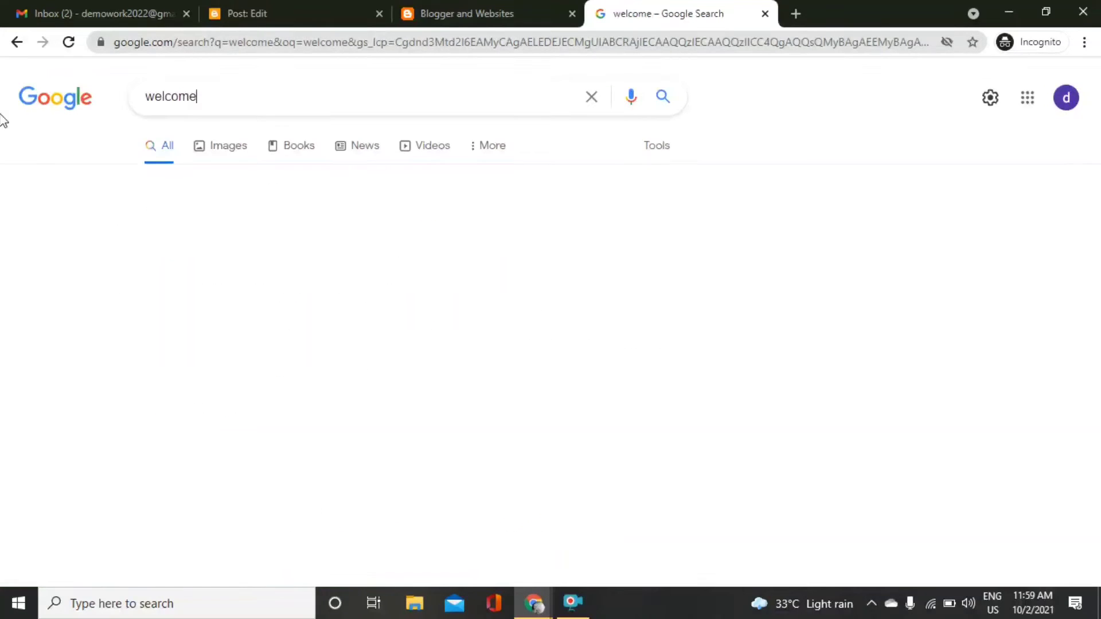
pyautogui.click(213, 150)
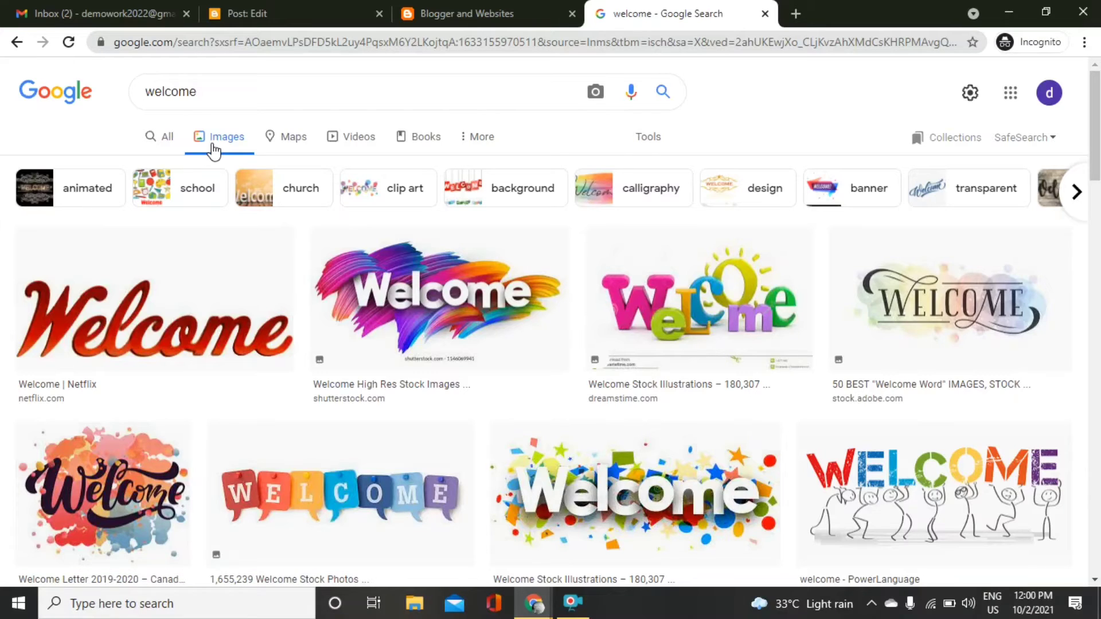
# Limit image results to Creative Commons licences and preview the first WELCOME sign photo.
pyautogui.click(648, 138)
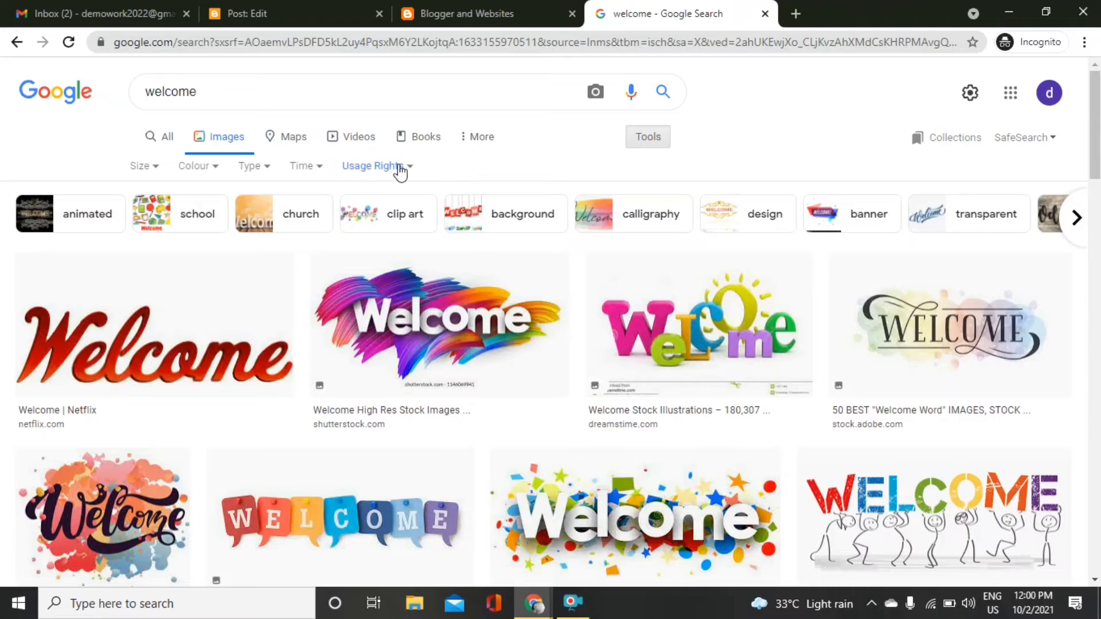
pyautogui.click(399, 170)
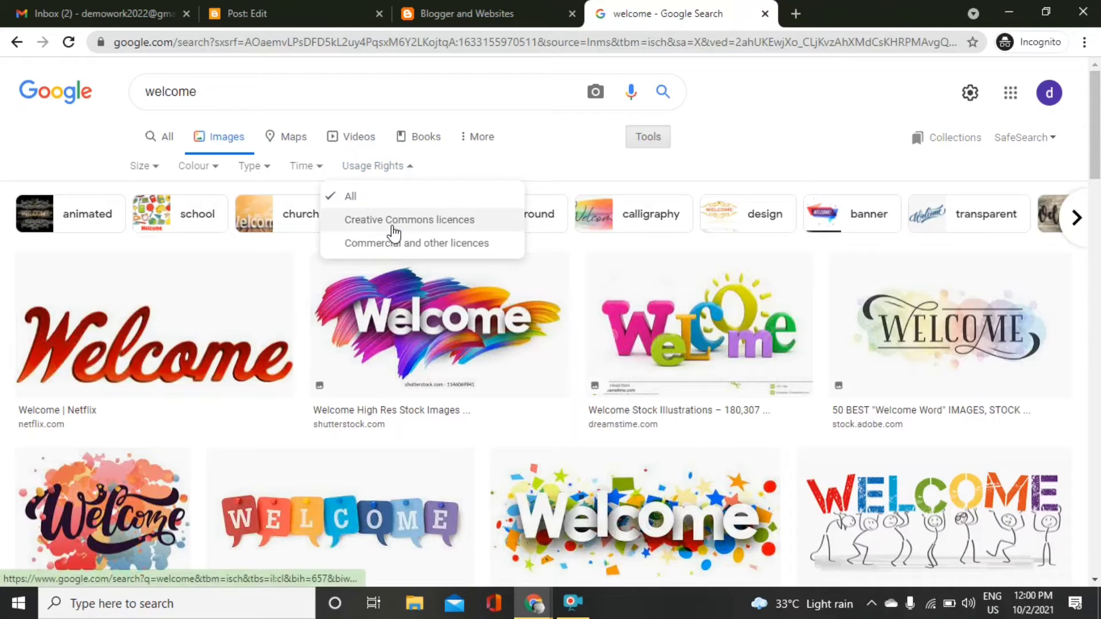
pyautogui.click(394, 226)
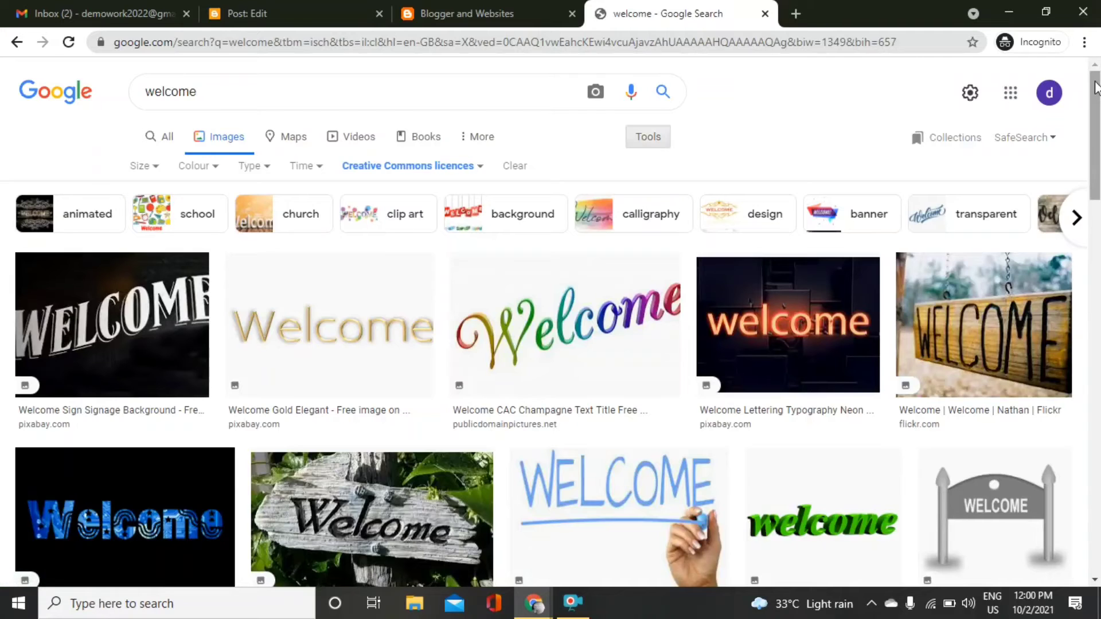
pyautogui.scroll(-4, 1095, 98)
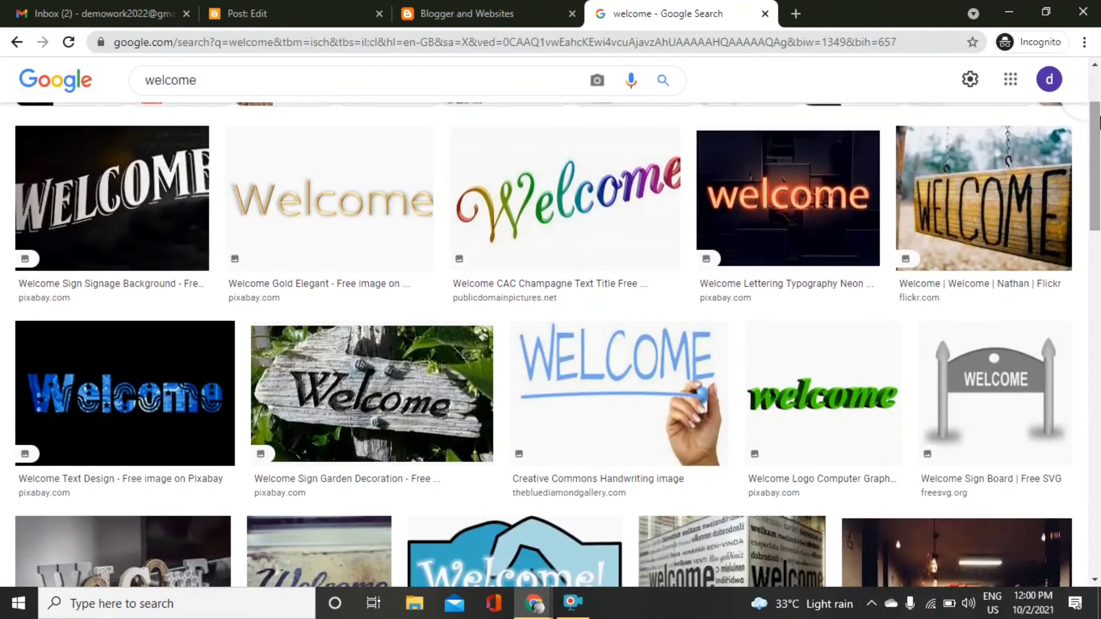
pyautogui.scroll(-3, 551, 344)
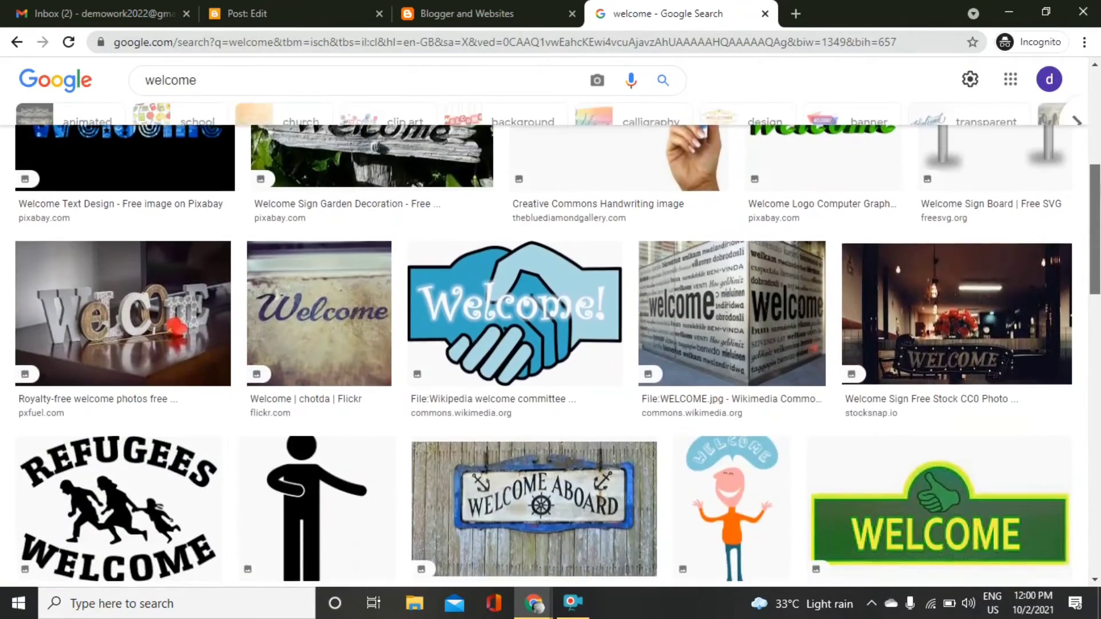
pyautogui.scroll(4, 550, 344)
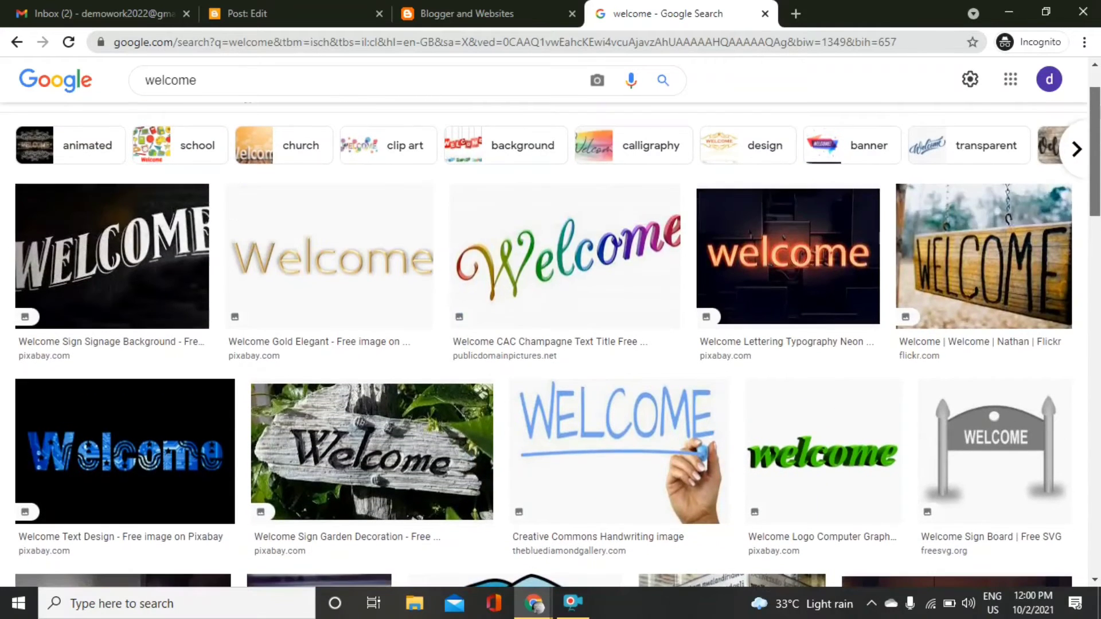
pyautogui.scroll(2, 550, 344)
pyautogui.scroll(-2, 503, 152)
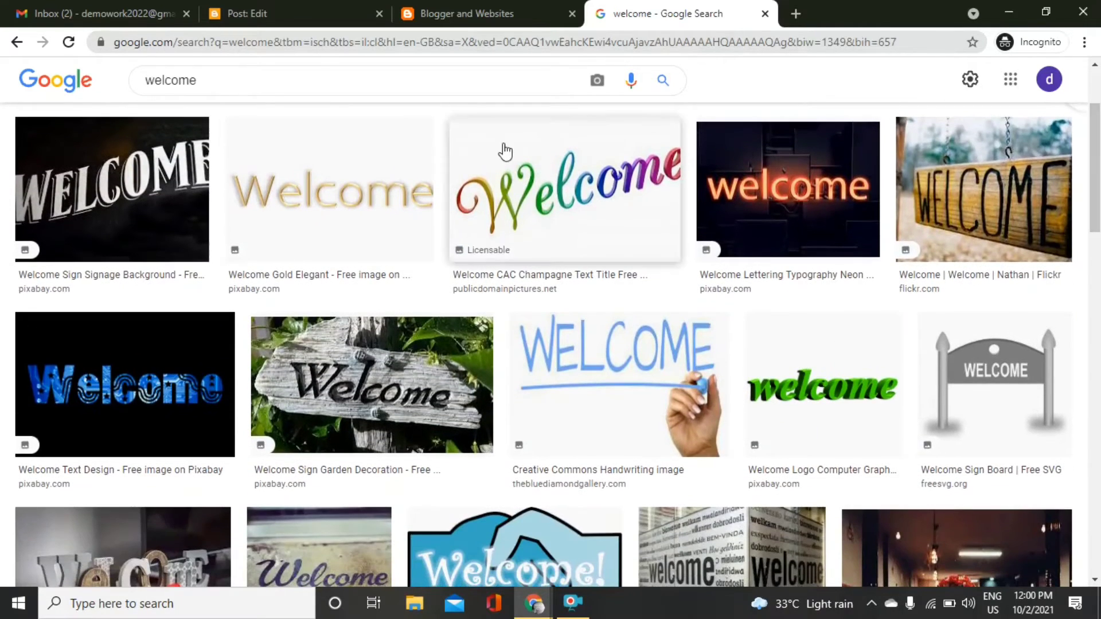
pyautogui.click(69, 193)
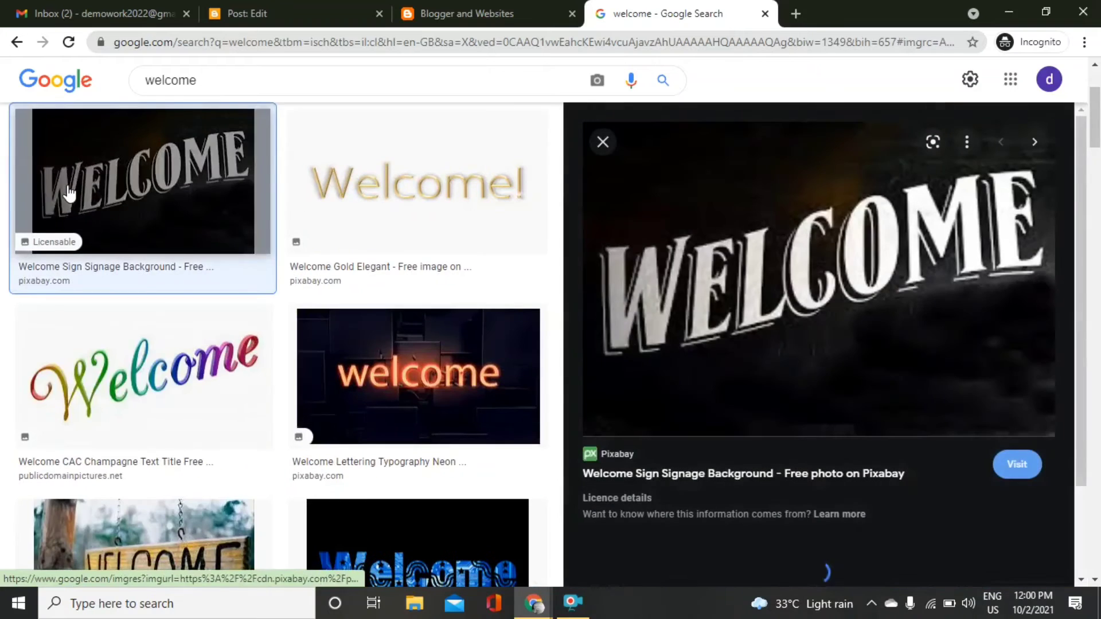
# Open the image's Creative Commons public domain licence page and read through its terms.
pyautogui.click(627, 499)
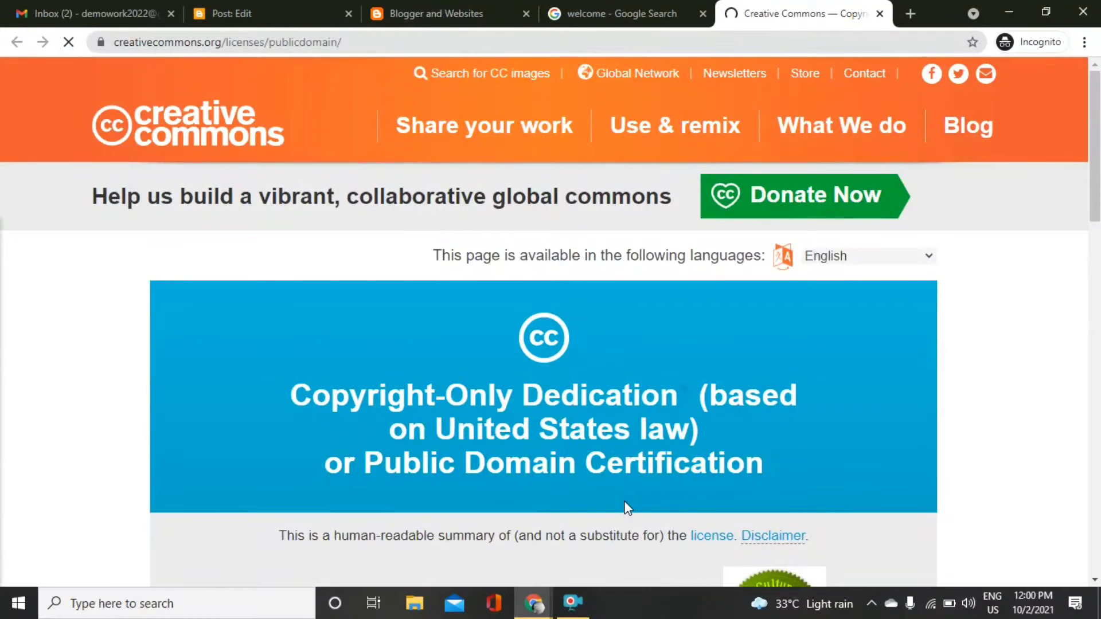
pyautogui.scroll(-1, 628, 507)
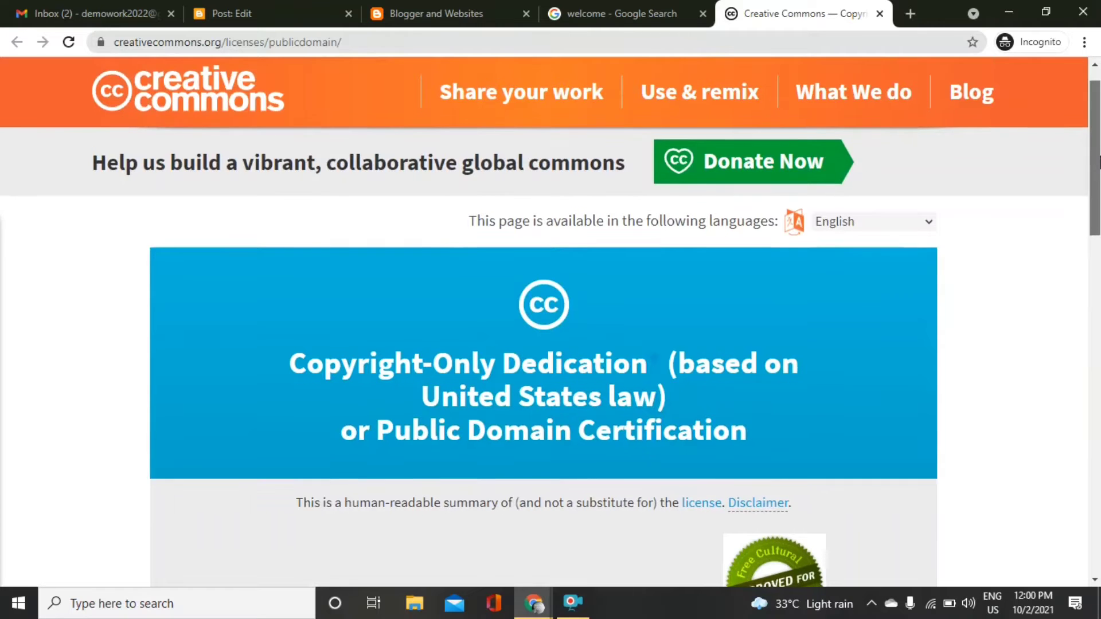
pyautogui.scroll(-3, 972, 397)
pyautogui.scroll(-5, 551, 321)
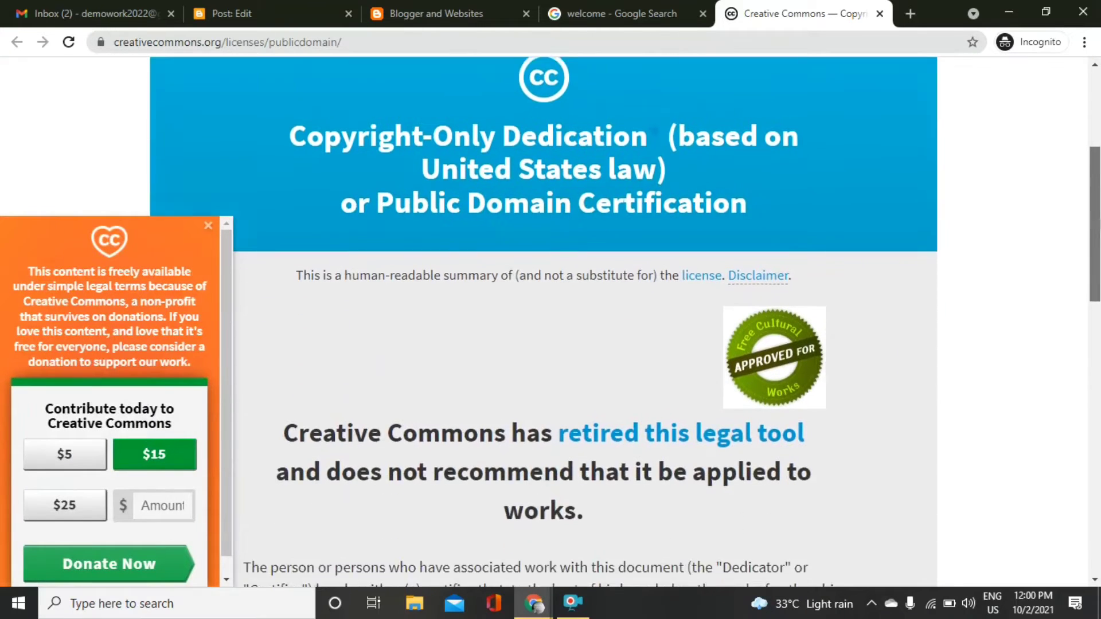
pyautogui.scroll(-10, 550, 322)
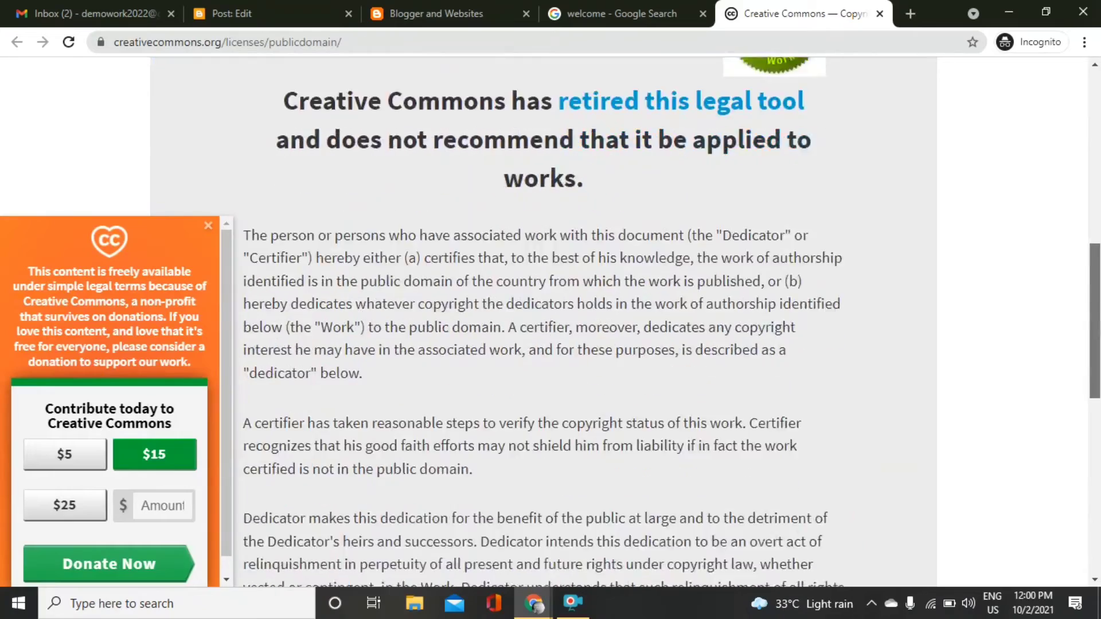
pyautogui.scroll(-2, 1072, 167)
pyautogui.scroll(20, 1072, 166)
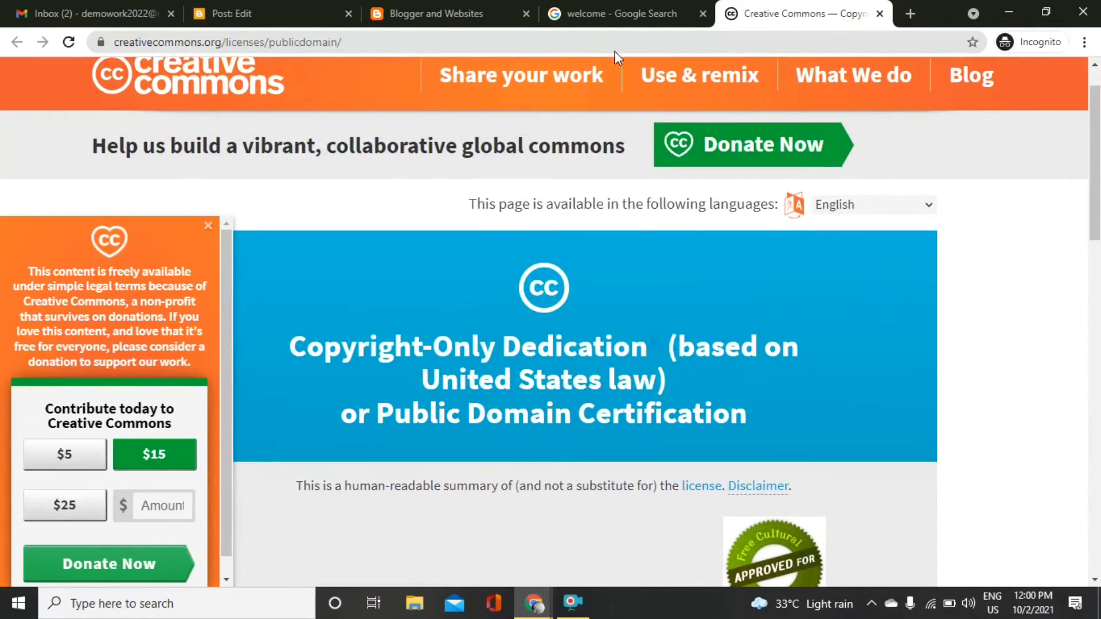
pyautogui.click(614, 14)
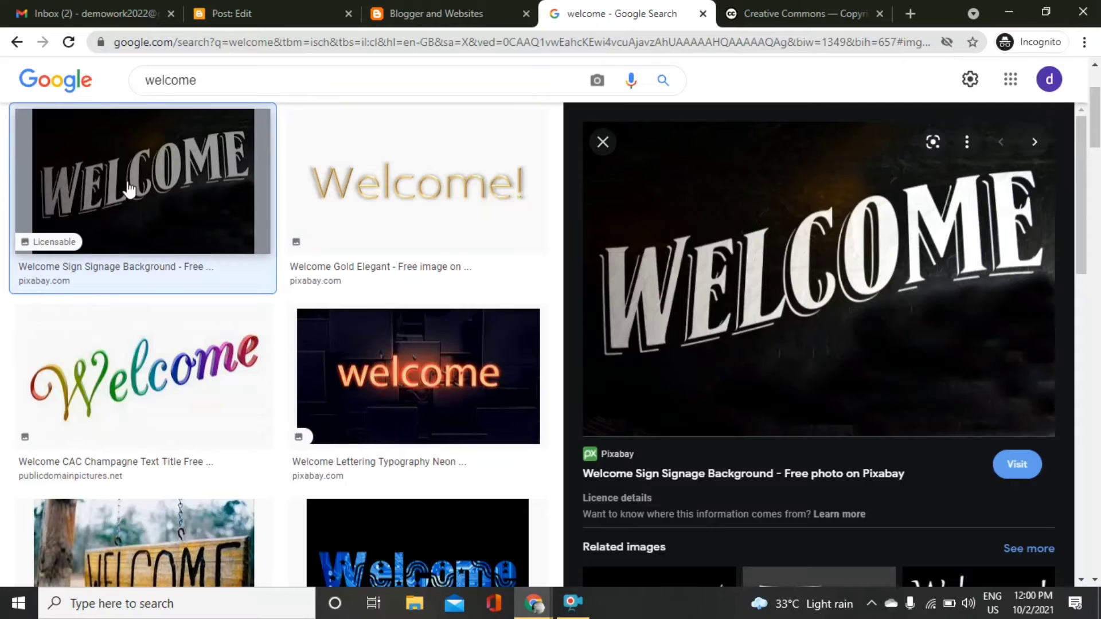
# Save the previewed WELCOME sign photo as welcome.jpg.
pyautogui.rightClick(740, 152)
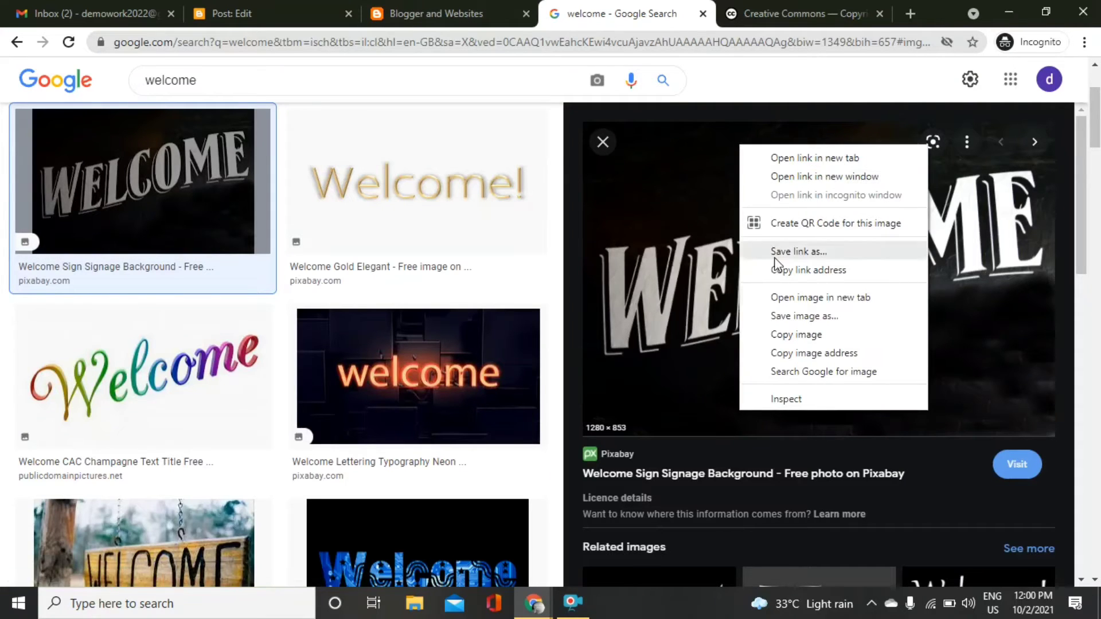
pyautogui.click(788, 310)
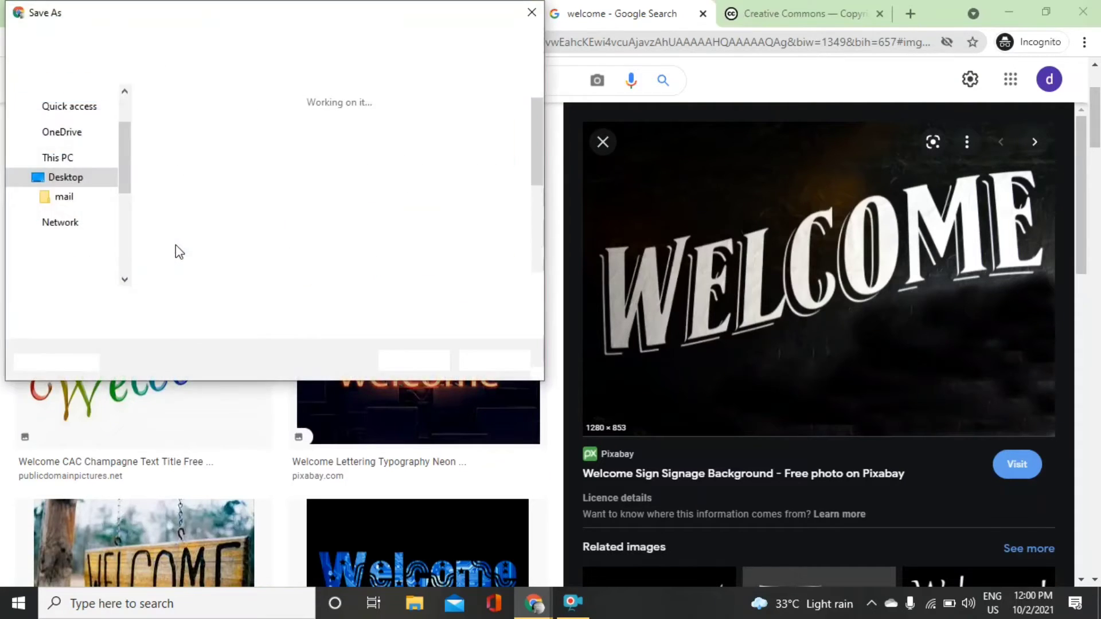
pyautogui.write('welcome')
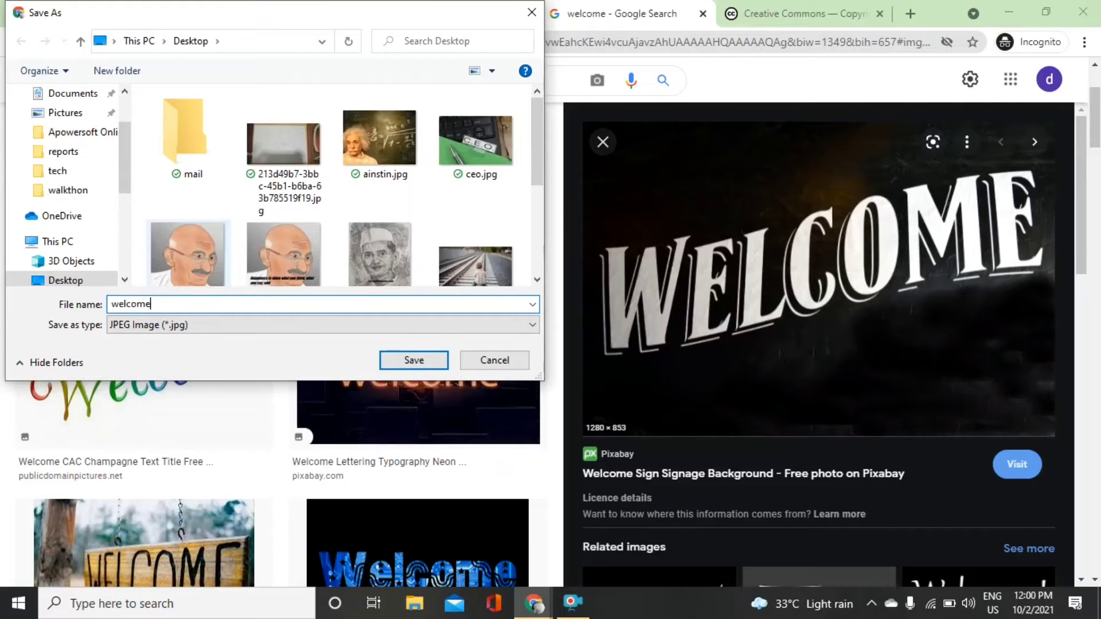
pyautogui.press('Return')
pyautogui.click(247, 12)
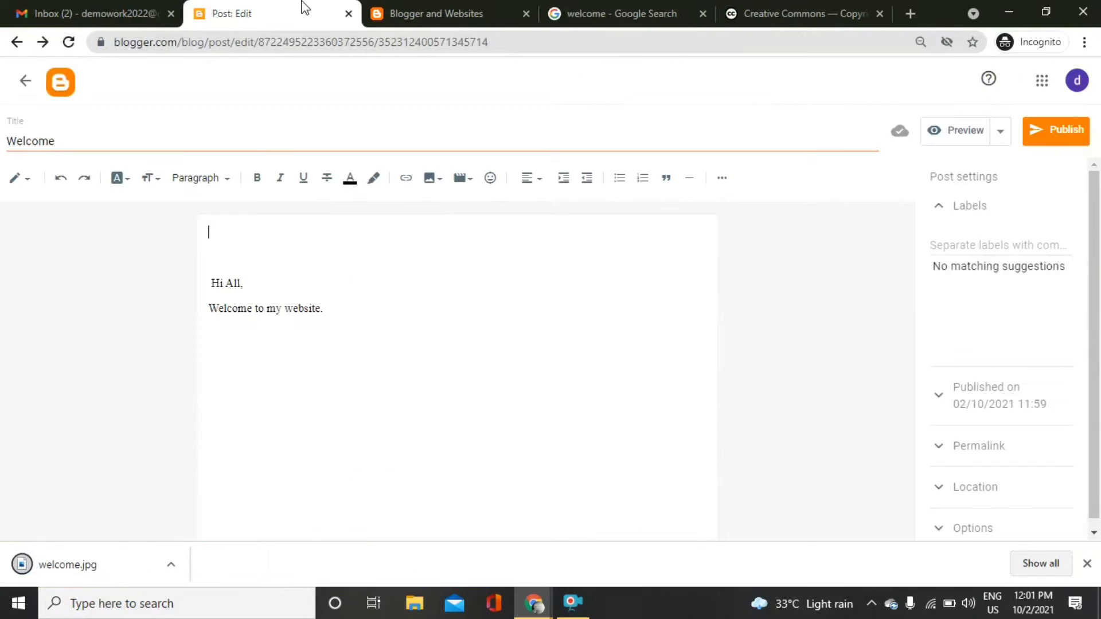
# Upload welcome.jpg into the post and remove the blank lines between it and 'Hi All,'.
pyautogui.click(431, 183)
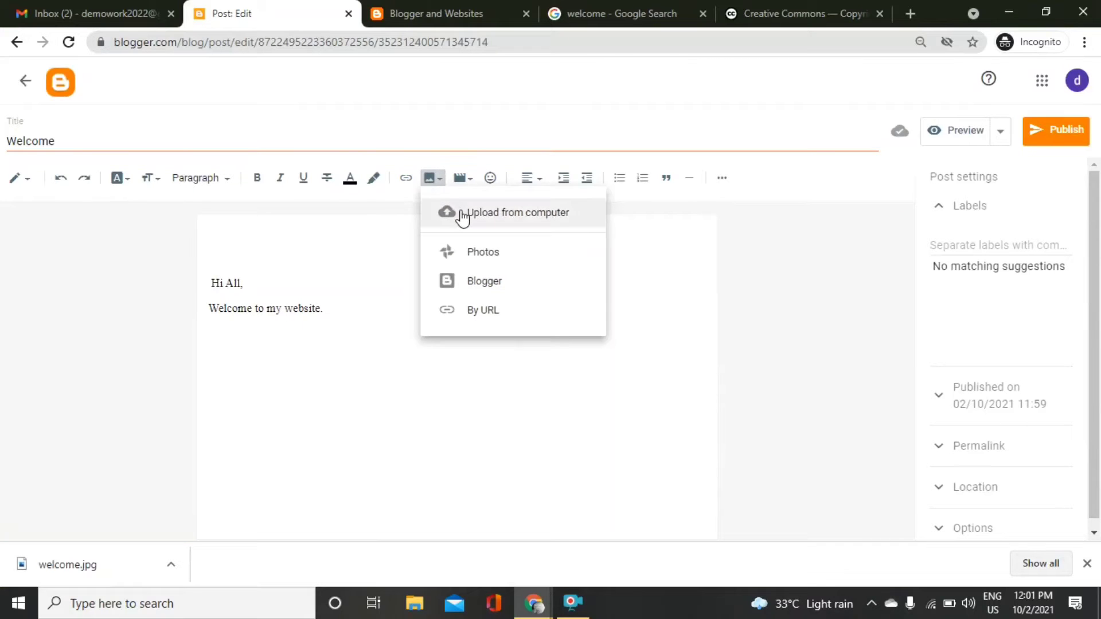
pyautogui.click(463, 217)
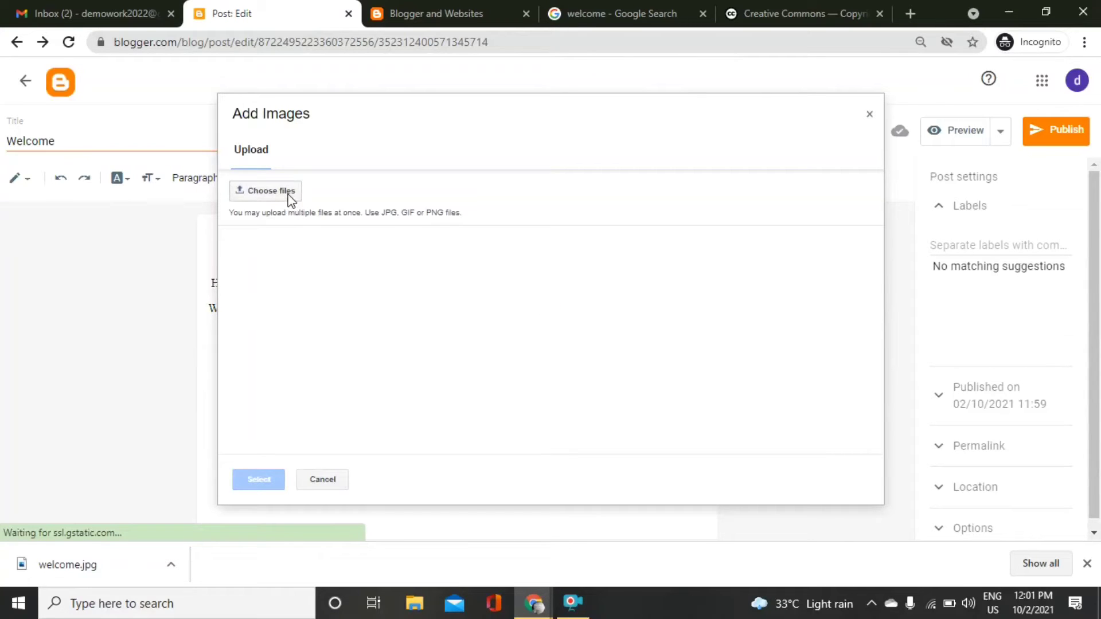
pyautogui.click(290, 197)
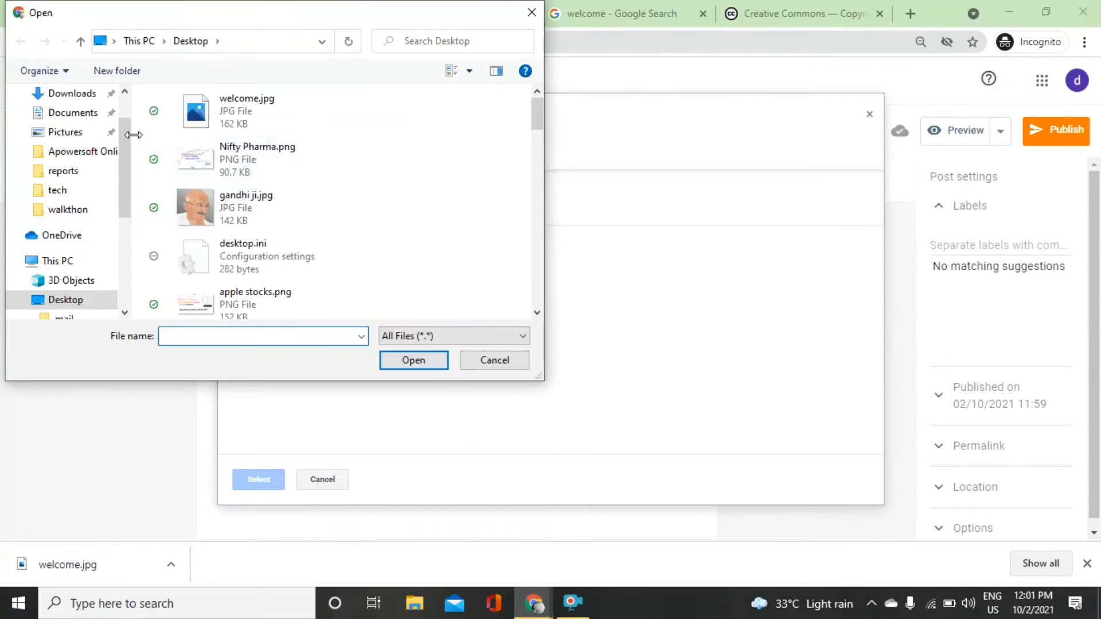
pyautogui.click(211, 103)
pyautogui.click(402, 360)
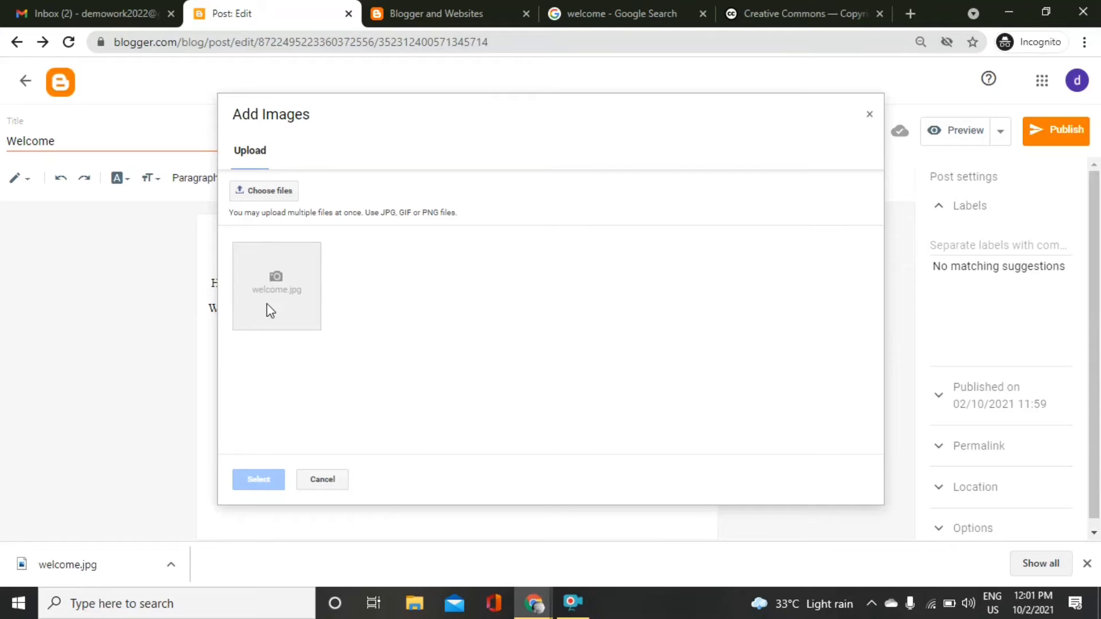
pyautogui.click(275, 481)
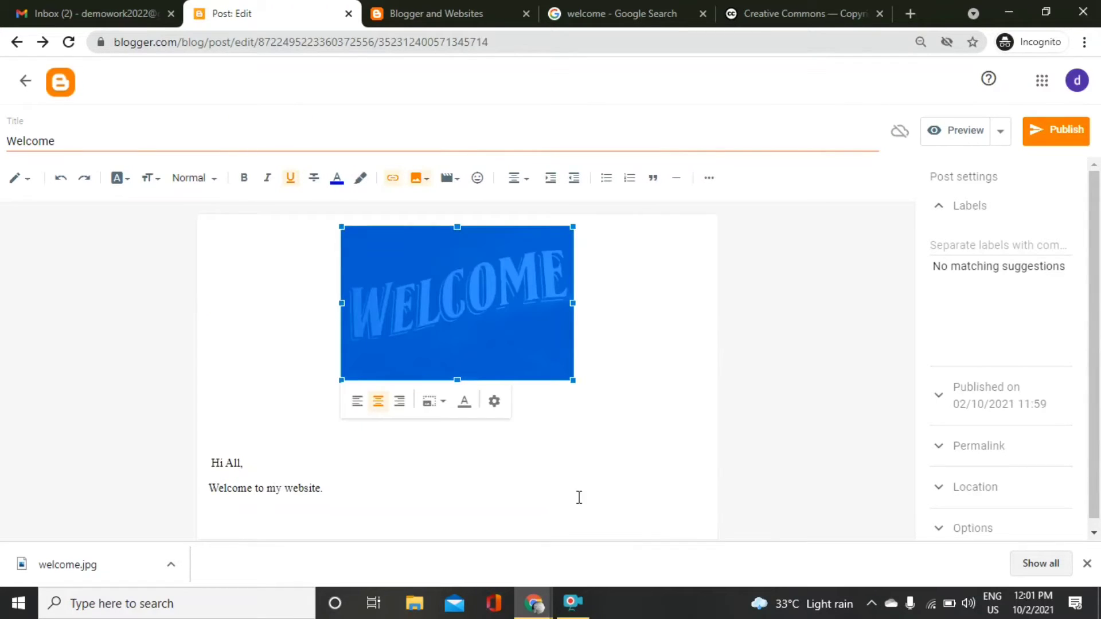
pyautogui.click(648, 408)
pyautogui.press('BackSpace')
pyautogui.press('BackSpace')
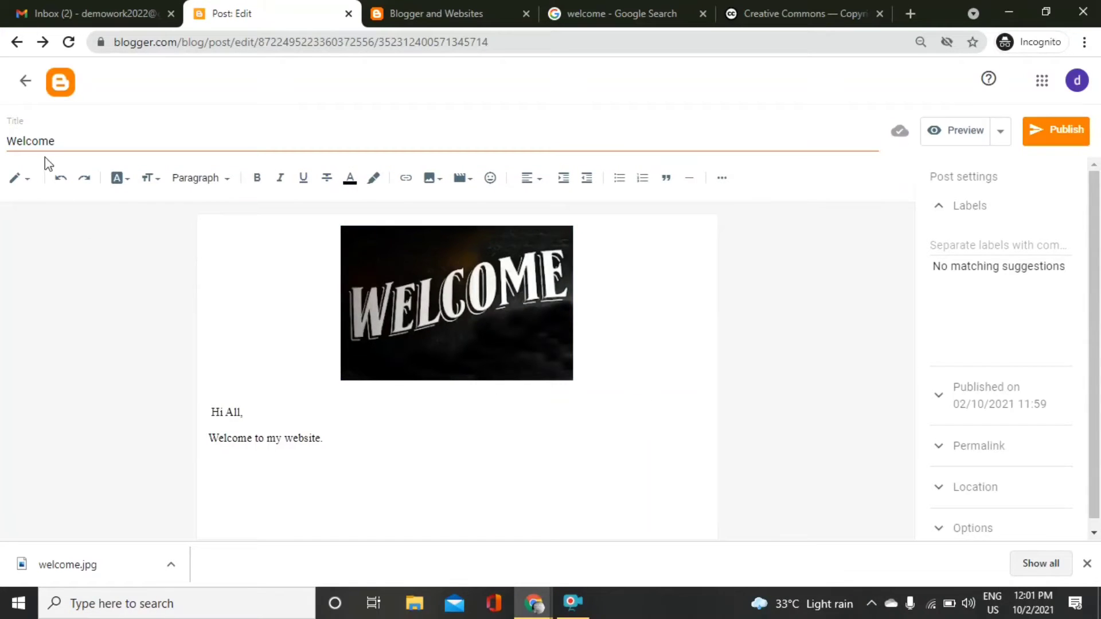
pyautogui.click(38, 142)
# Give the WELCOME image 'Welcome' as both its alt text and title text.
pyautogui.doubleClick(38, 143)
pyautogui.hotkey('ctrl', 'c')
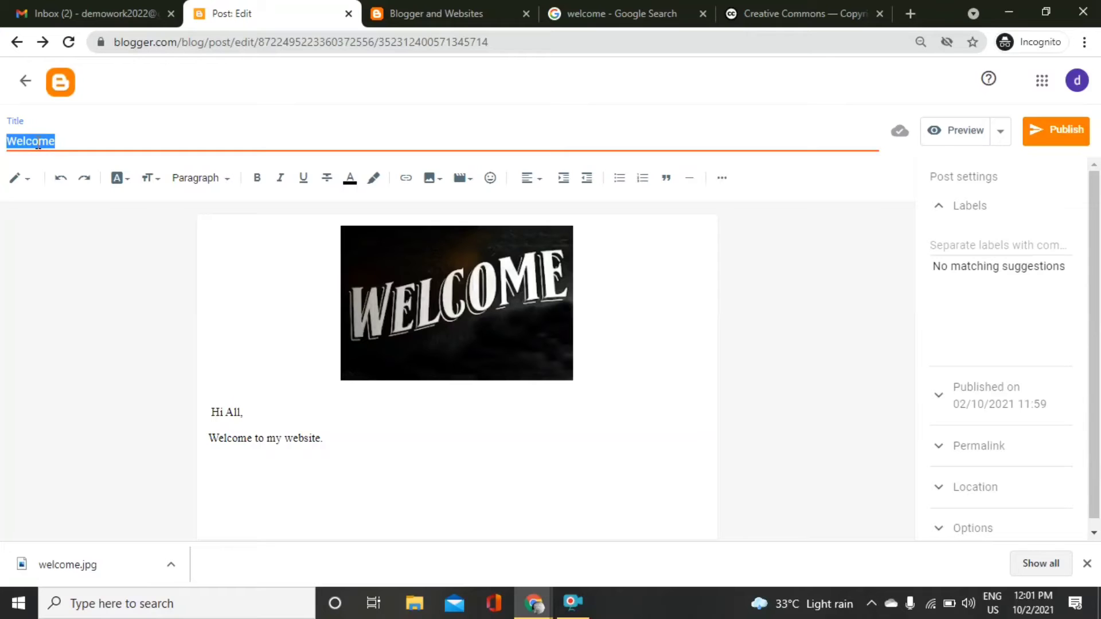
pyautogui.click(534, 267)
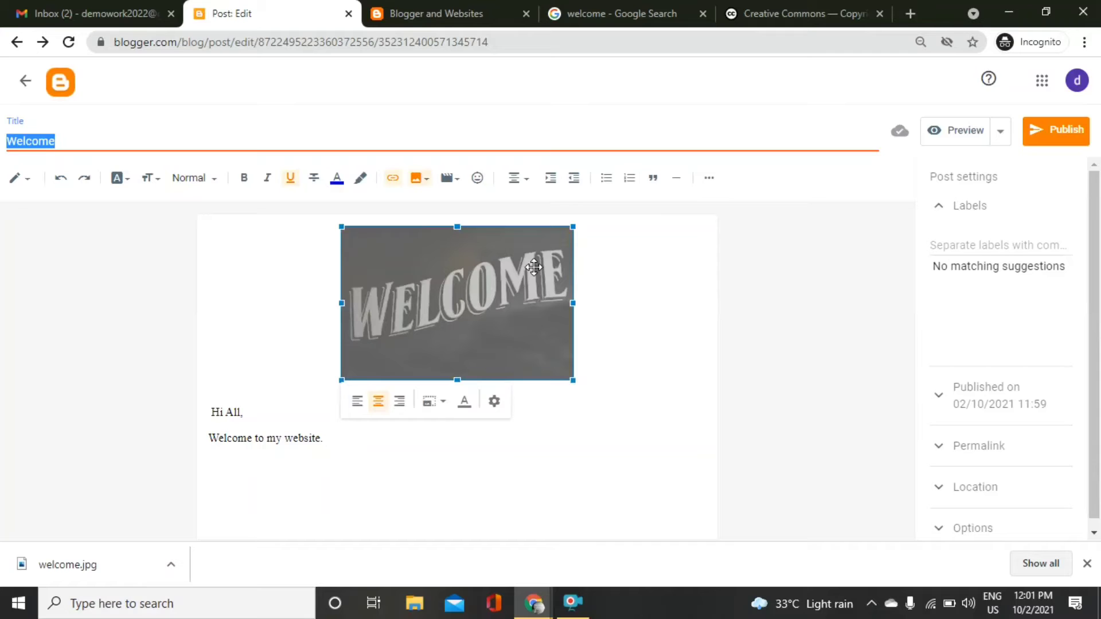
pyautogui.click(494, 405)
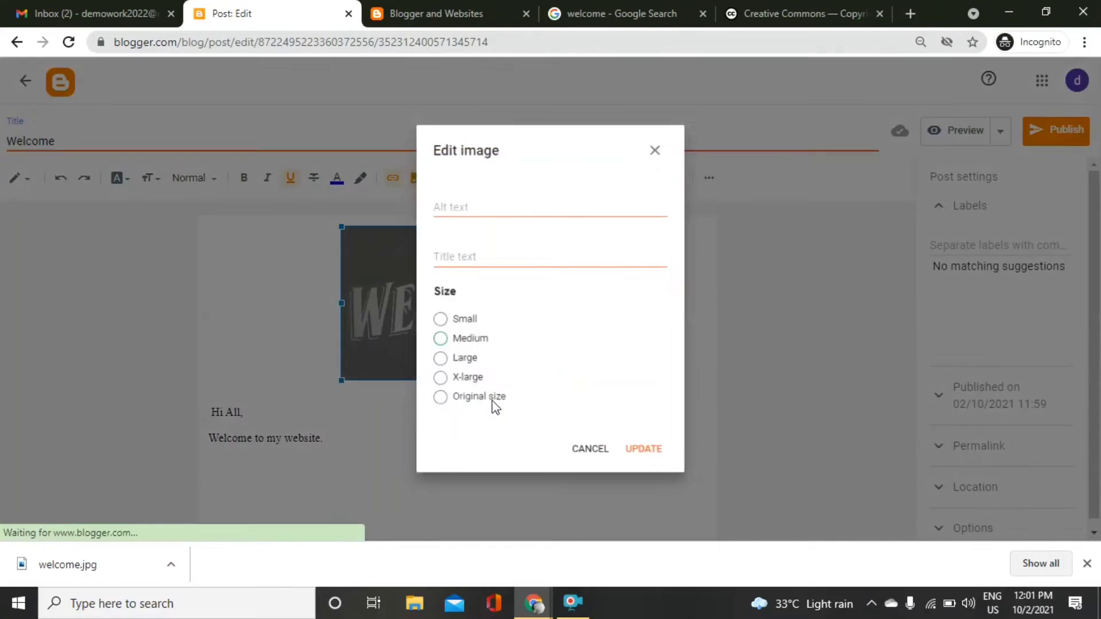
pyautogui.click(480, 201)
pyautogui.hotkey('ctrl', 'v')
pyautogui.press('Tab')
pyautogui.hotkey('ctrl', 'v')
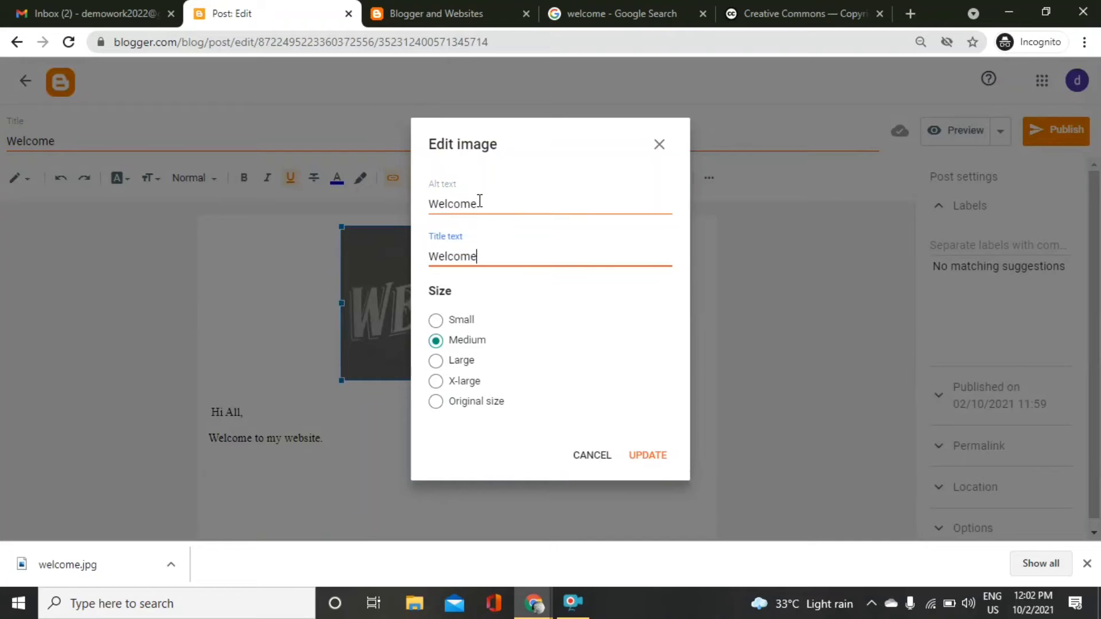
pyautogui.click(653, 459)
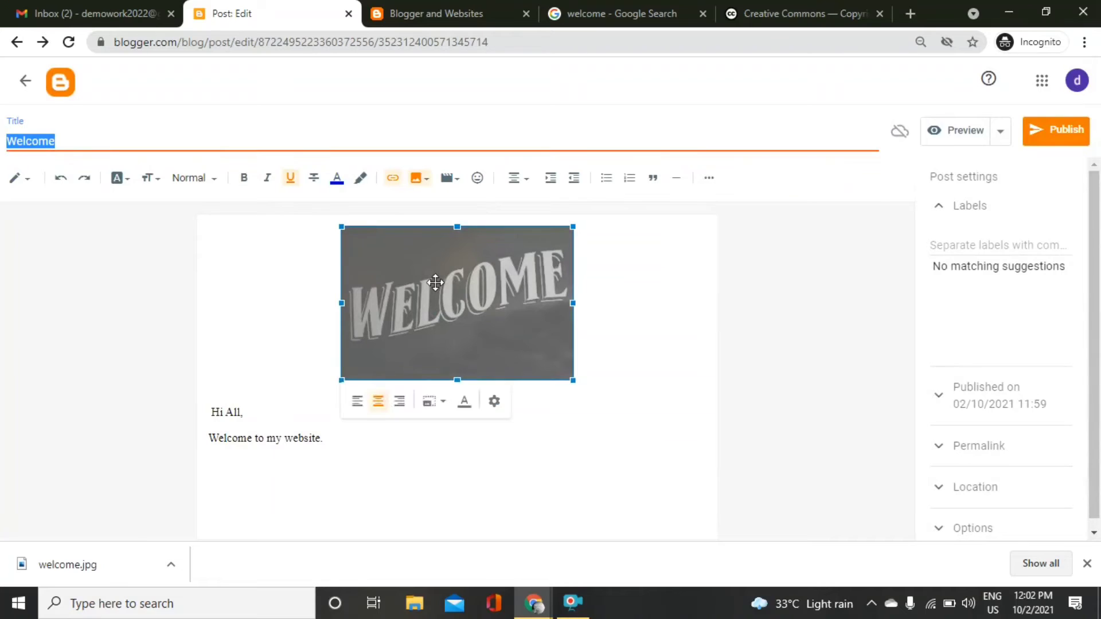
# Add the Welcome caption under the image, finish the greeting text, and go to the Labels field.
pyautogui.click(465, 403)
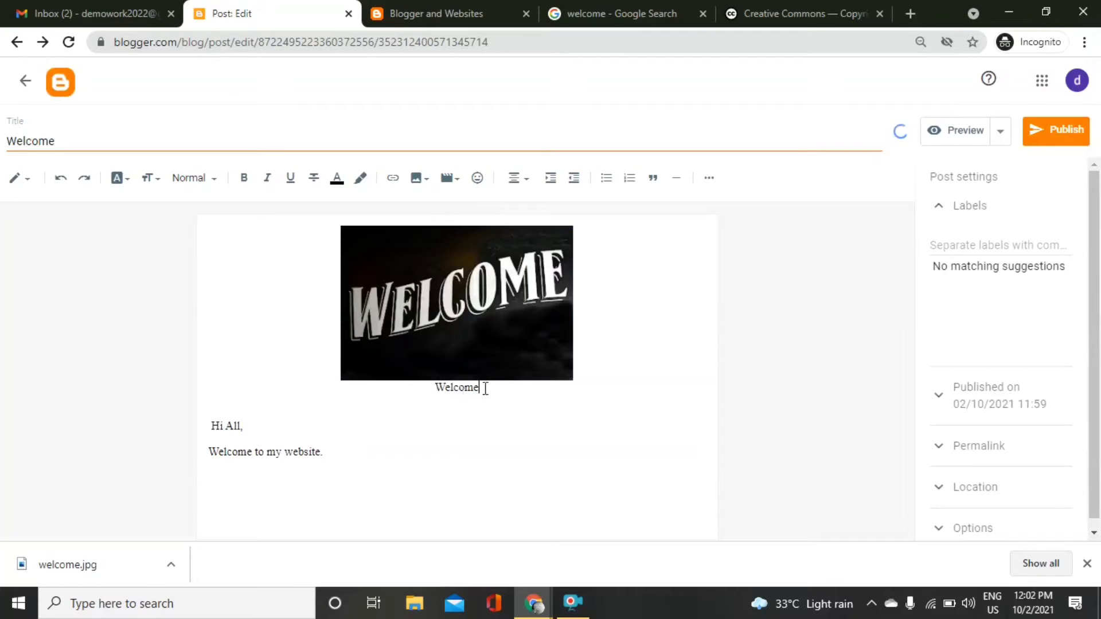
pyautogui.click(638, 347)
pyautogui.hotkey('ctrl', 'End')
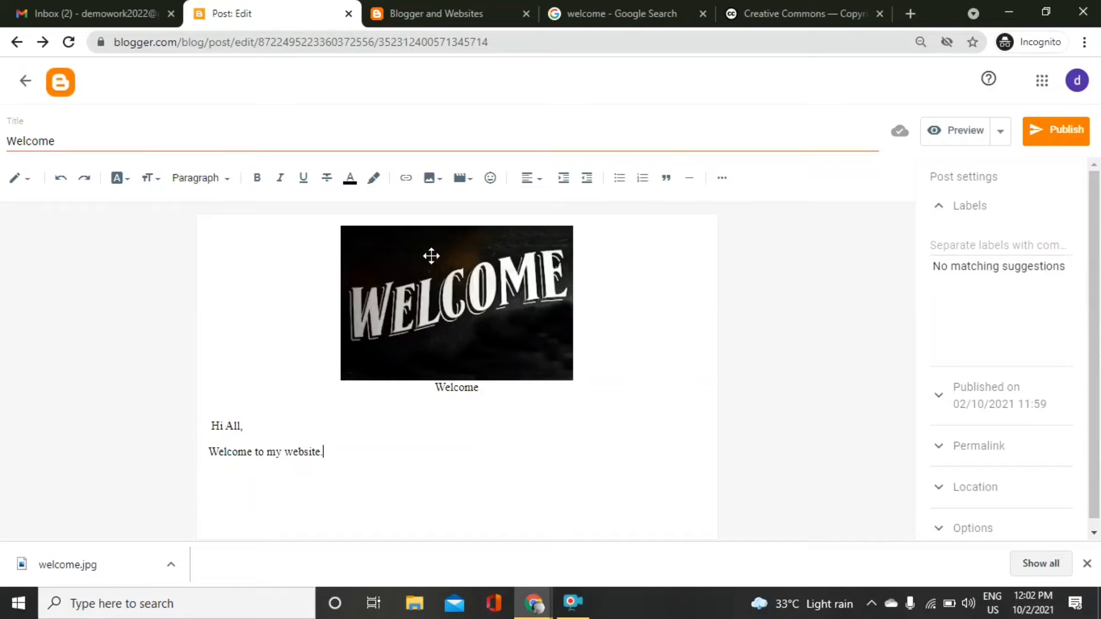
pyautogui.doubleClick(100, 140)
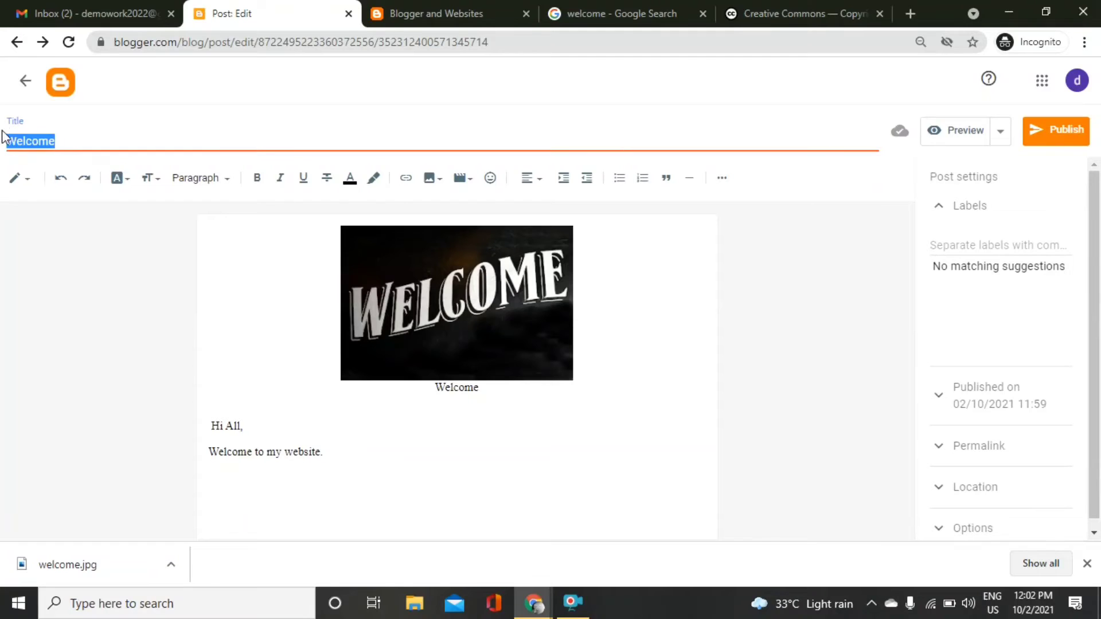
pyautogui.click(352, 390)
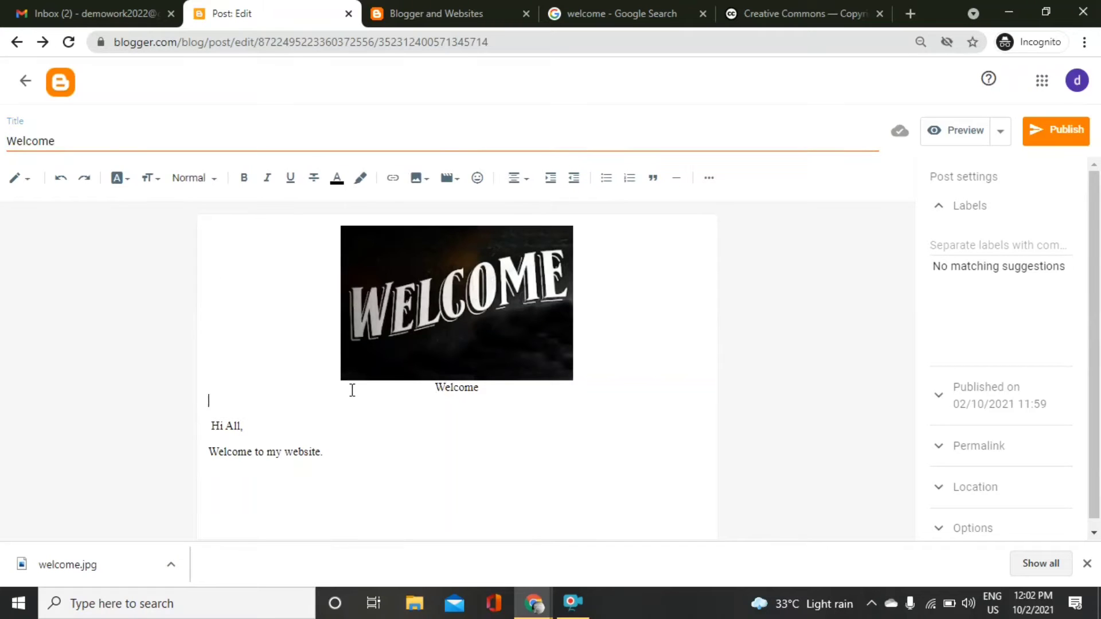
pyautogui.press('Down')
pyautogui.press('Down')
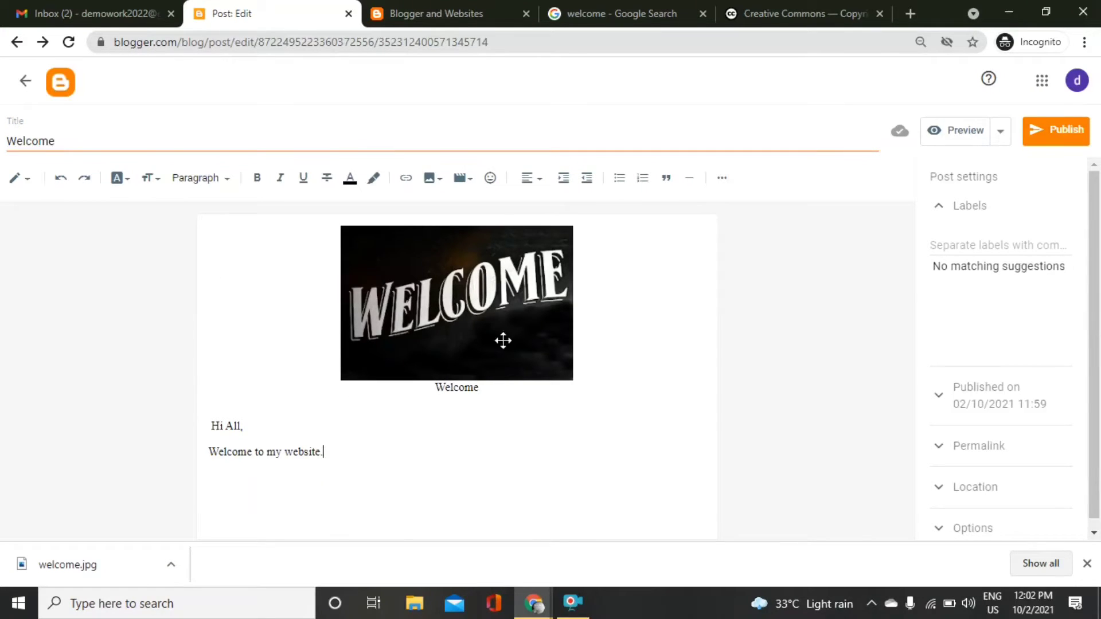
pyautogui.click(985, 243)
# Tag the post with the label 'Welcome' and keep reader comments set to Allow.
pyautogui.write('Welcome')
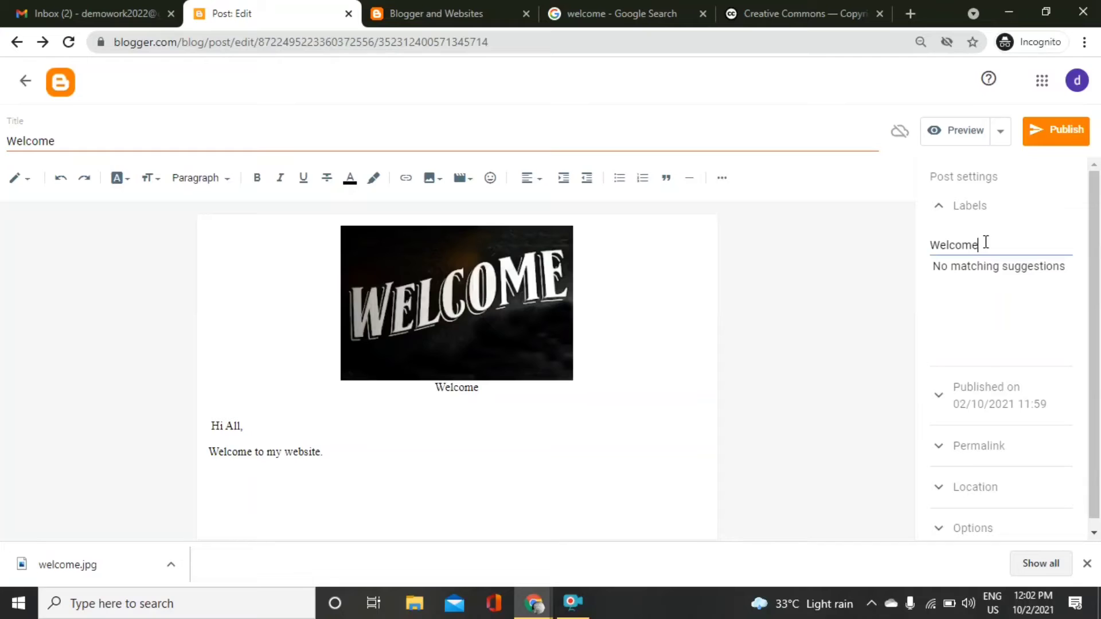
pyautogui.press('Tab')
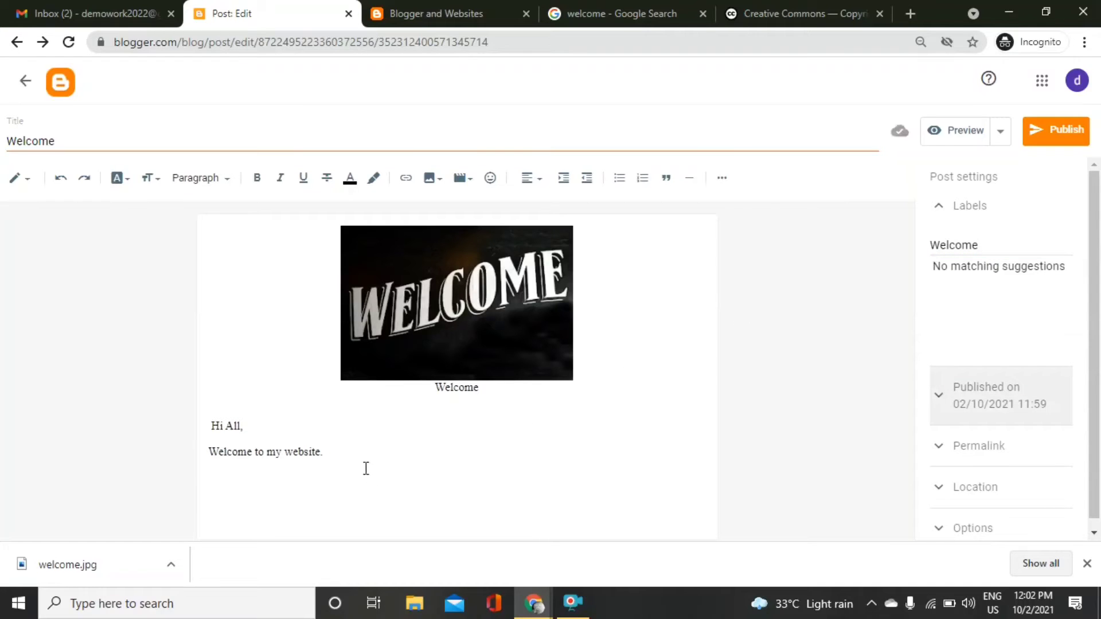
pyautogui.moveTo(324, 453); pyautogui.dragTo(194, 430)
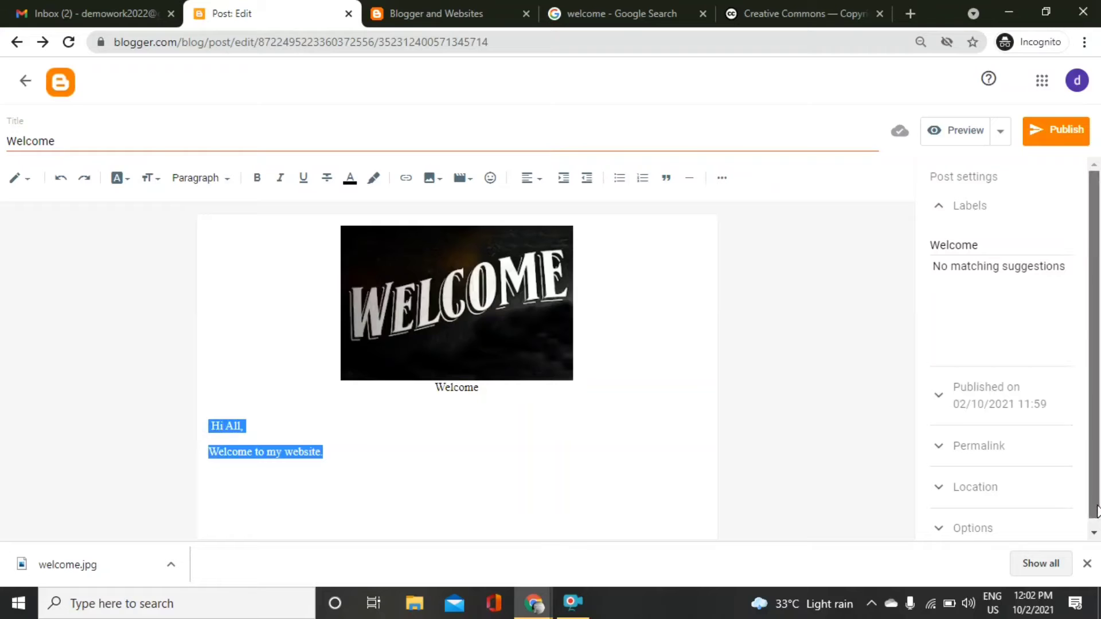
pyautogui.scroll(-1, 1063, 490)
pyautogui.click(1039, 525)
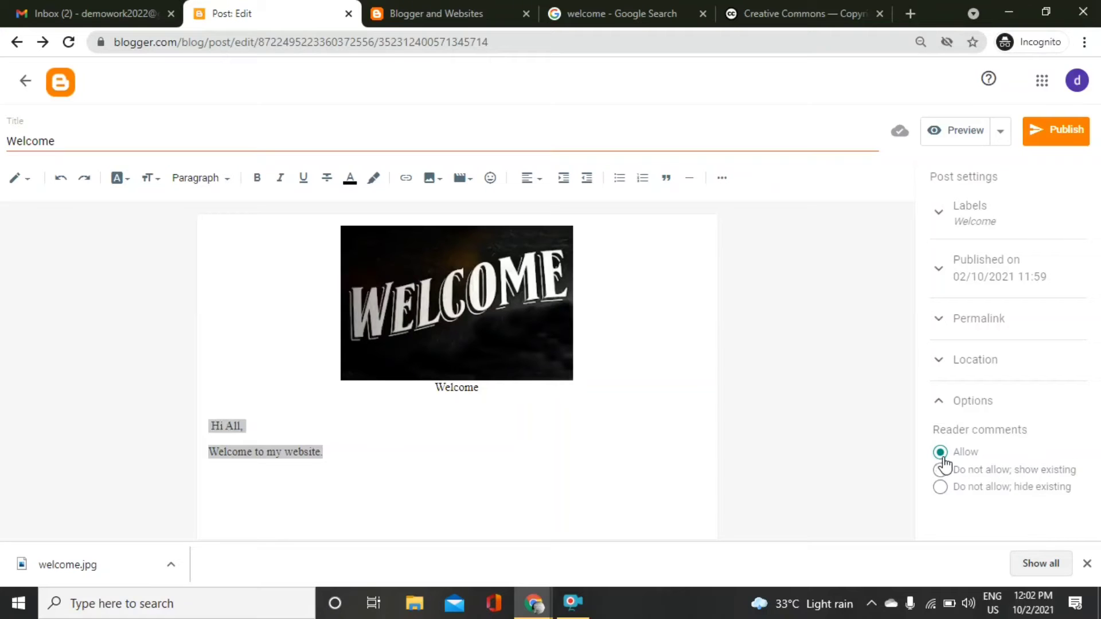
pyautogui.click(1086, 563)
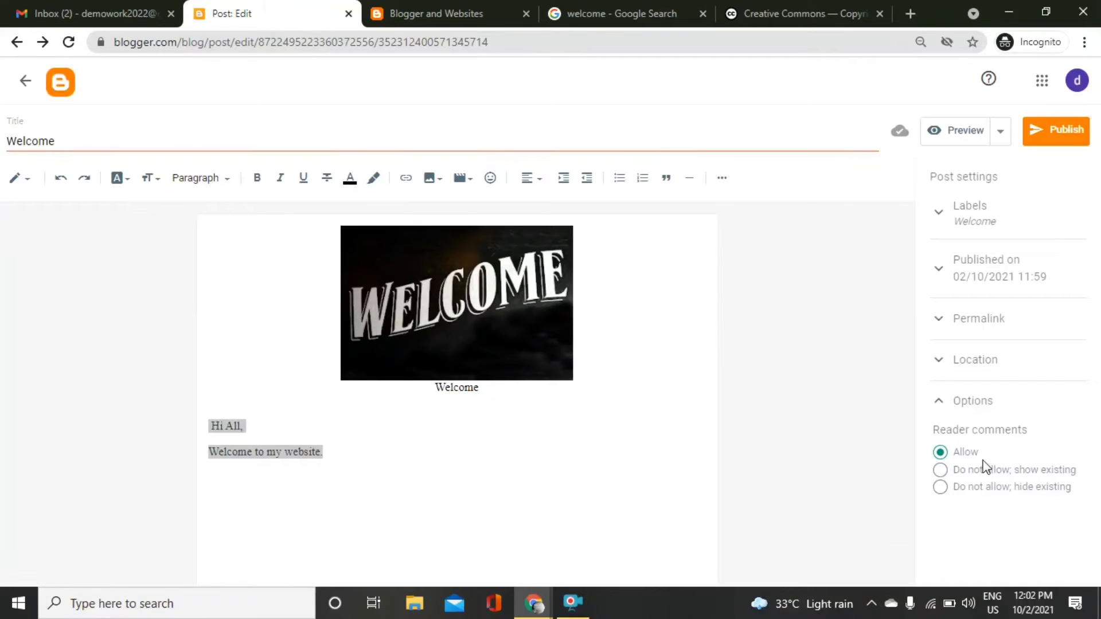
pyautogui.click(594, 459)
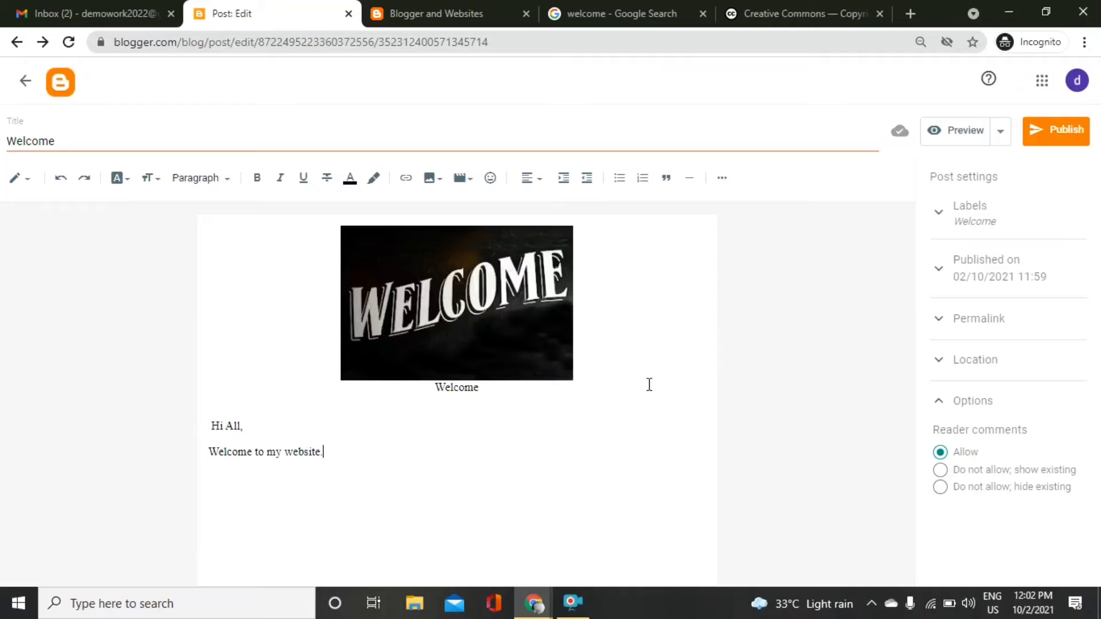
# Publish the Welcome post and reload the live blog to confirm it appears.
pyautogui.click(1039, 148)
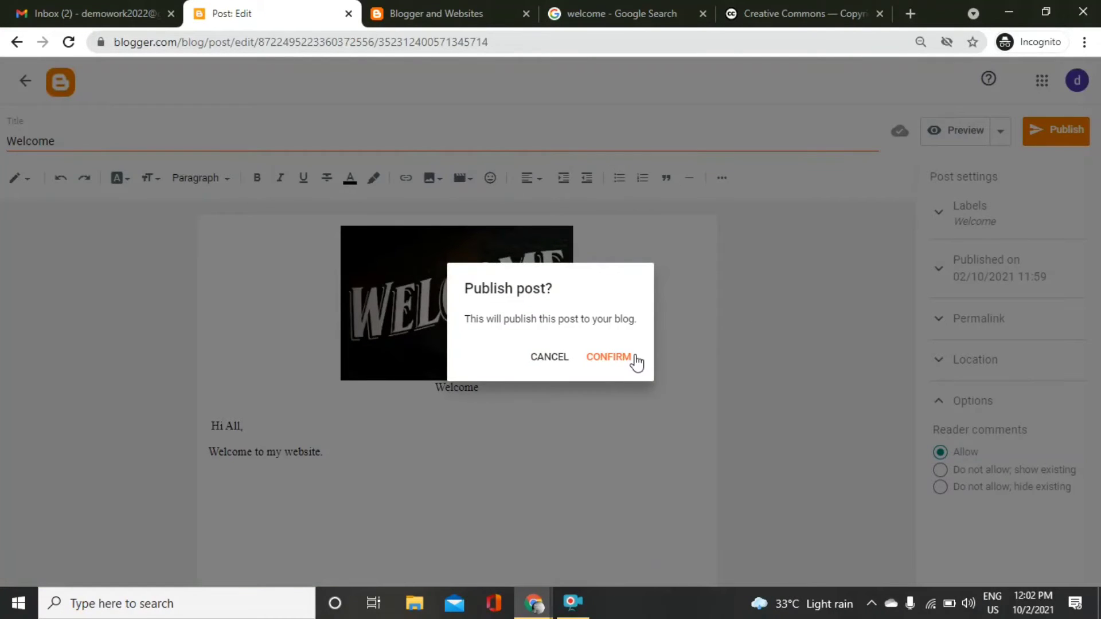
pyautogui.click(609, 357)
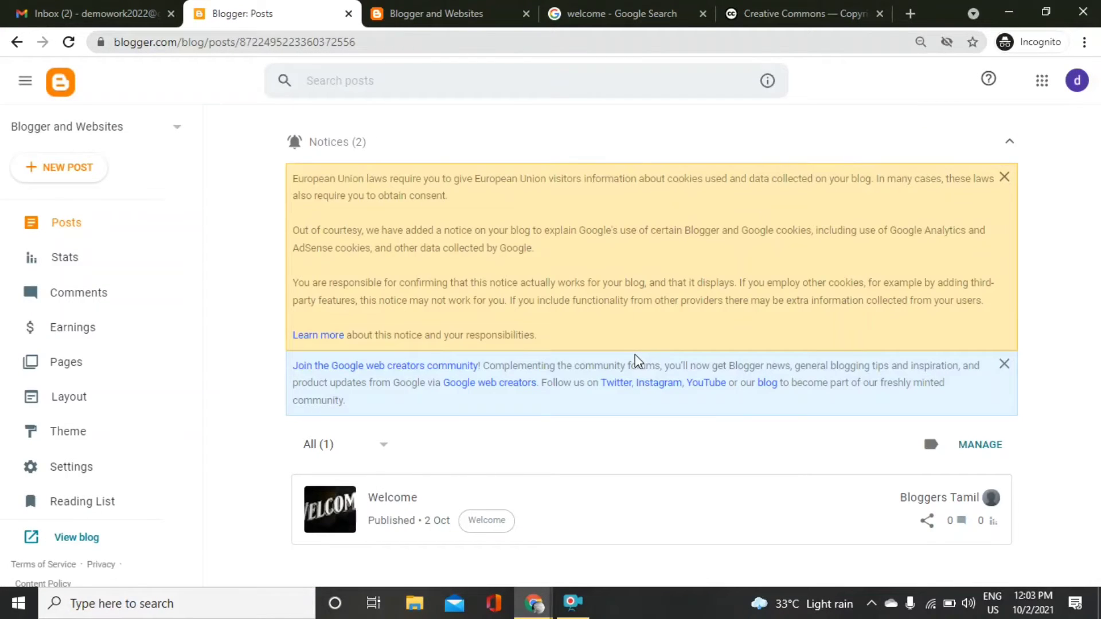
pyautogui.click(487, 2)
pyautogui.click(427, 45)
pyautogui.press('Return')
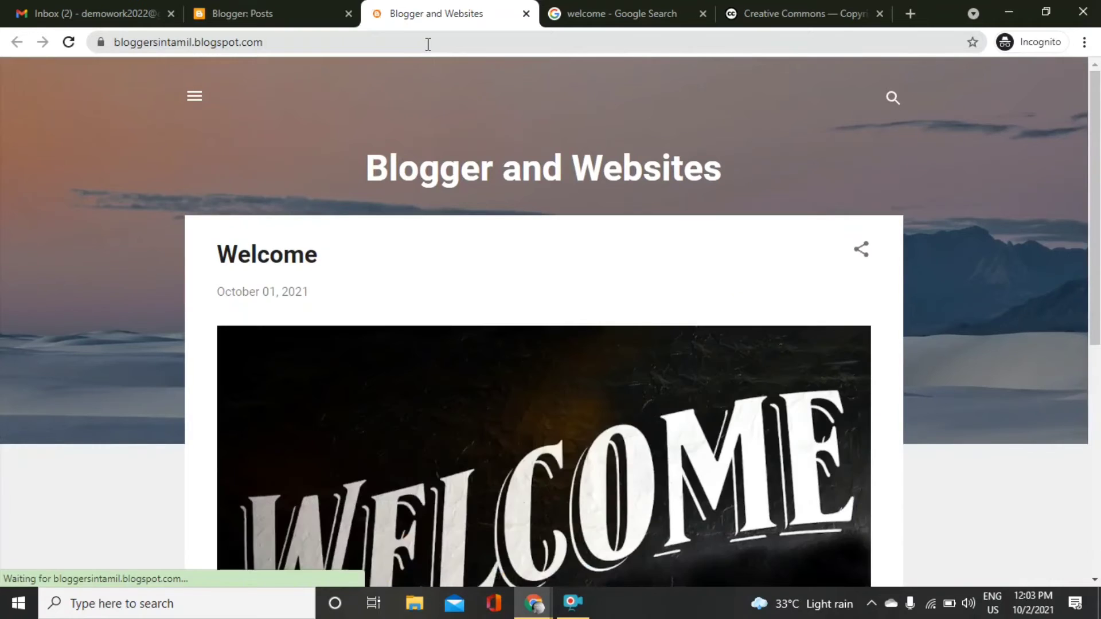
pyautogui.scroll(-5, 1077, 344)
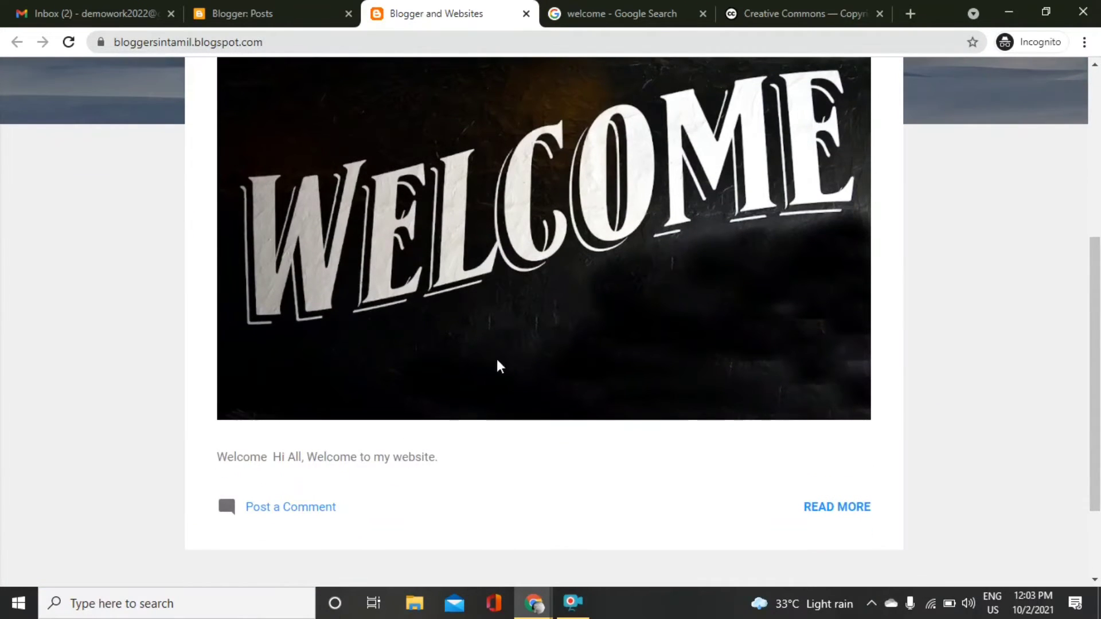
pyautogui.click(257, 12)
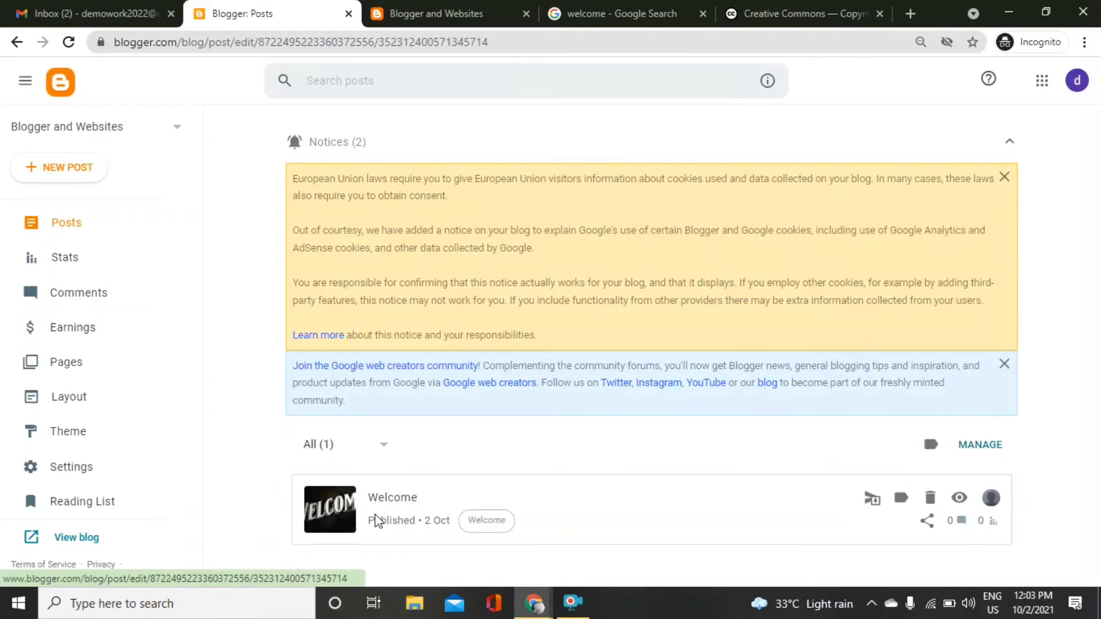
# Resize the WELCOME image in the Welcome post to Small and update it.
pyautogui.click(376, 514)
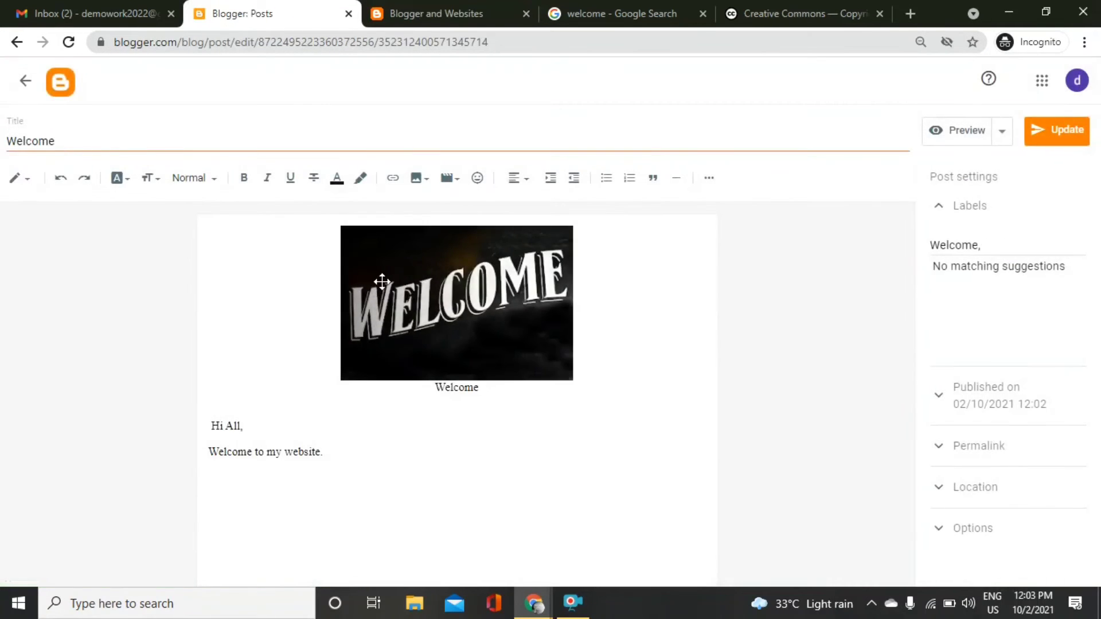
pyautogui.click(387, 287)
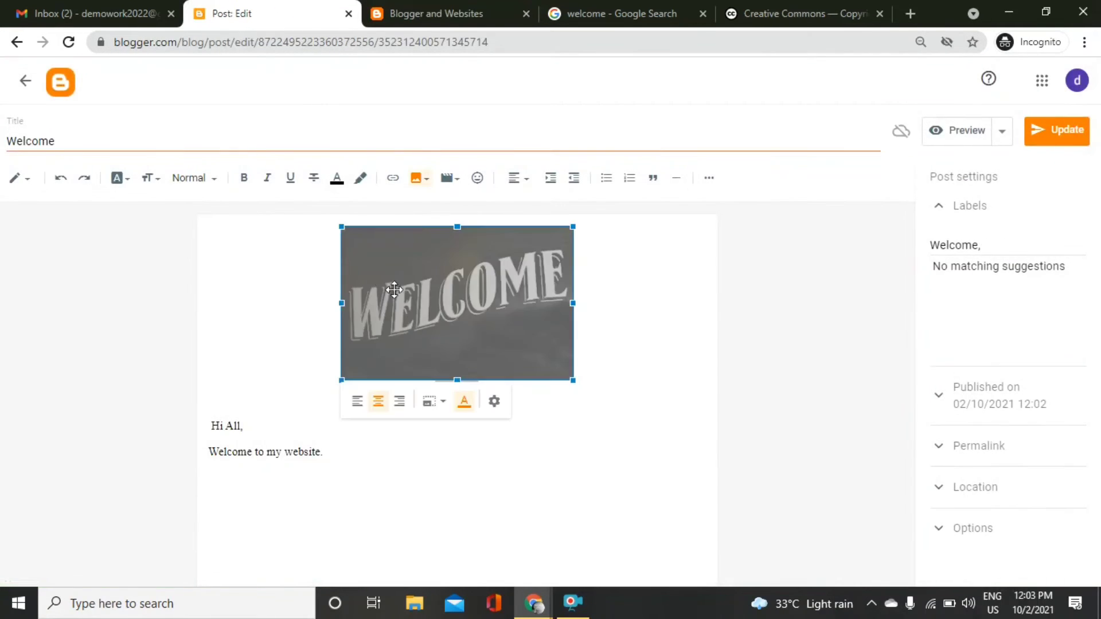
pyautogui.click(500, 407)
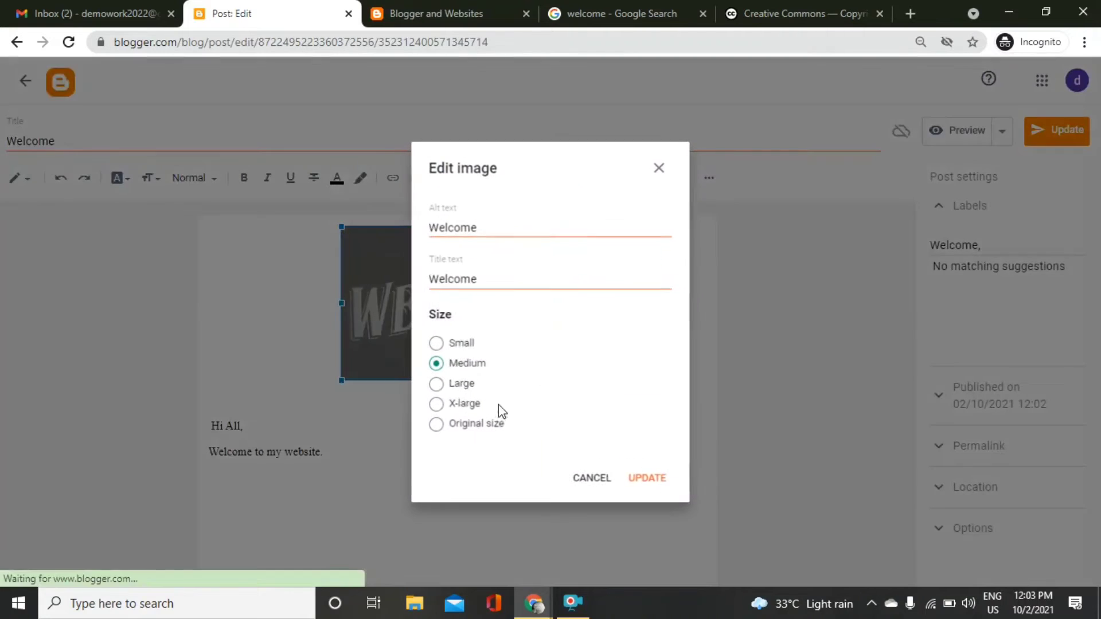
pyautogui.click(454, 344)
pyautogui.click(657, 476)
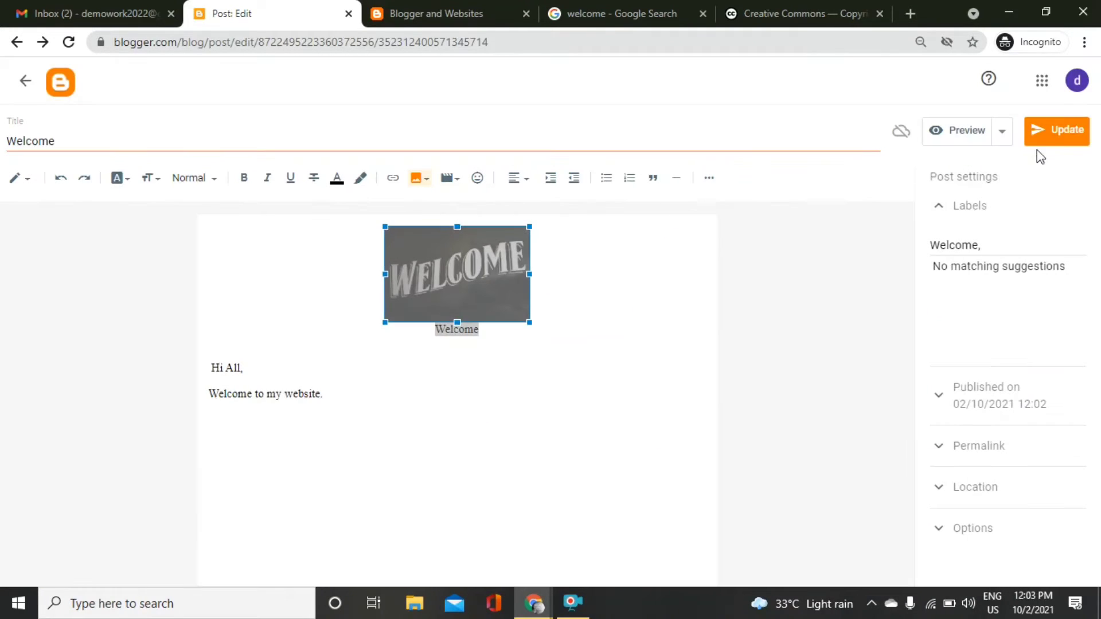
# Reload the live blog to see the smaller image, then return to the posts list.
pyautogui.click(452, 7)
pyautogui.click(408, 50)
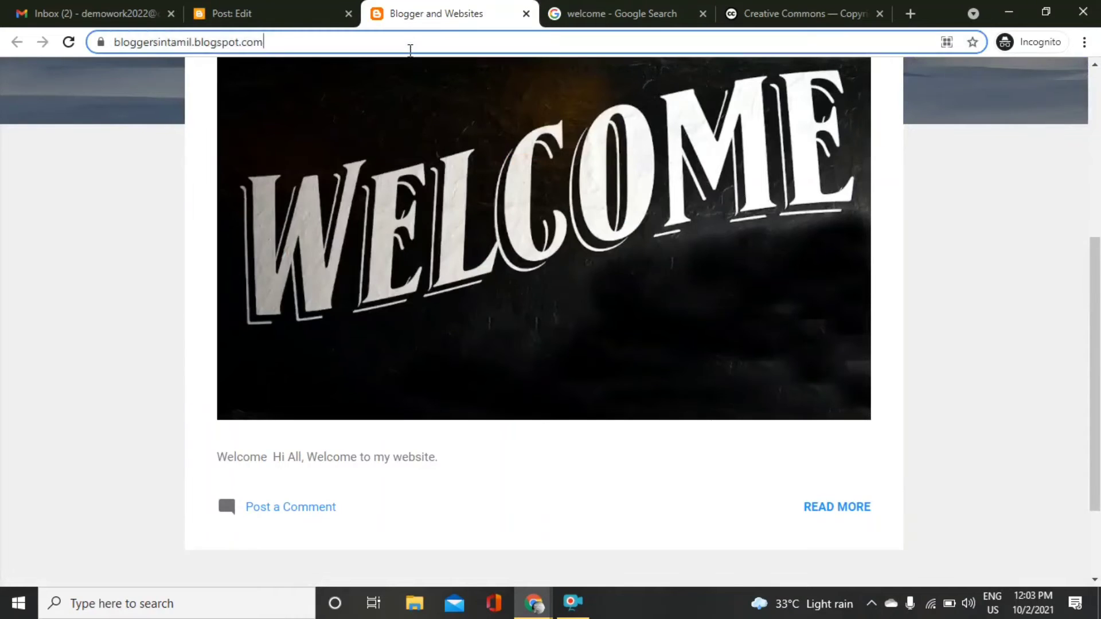
pyautogui.press('Return')
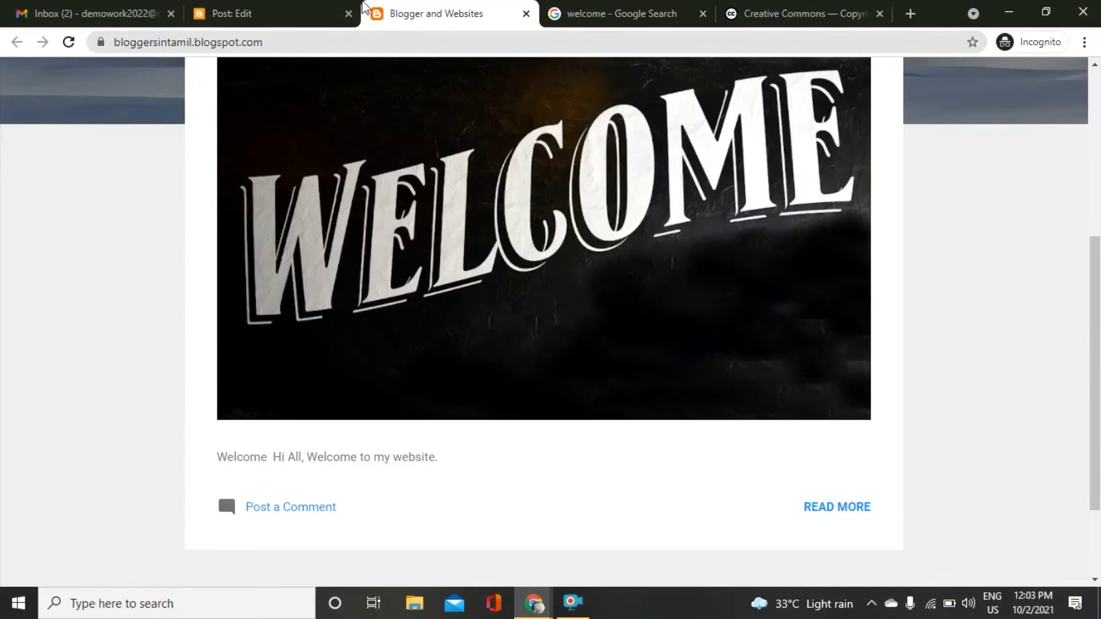
pyautogui.click(307, 7)
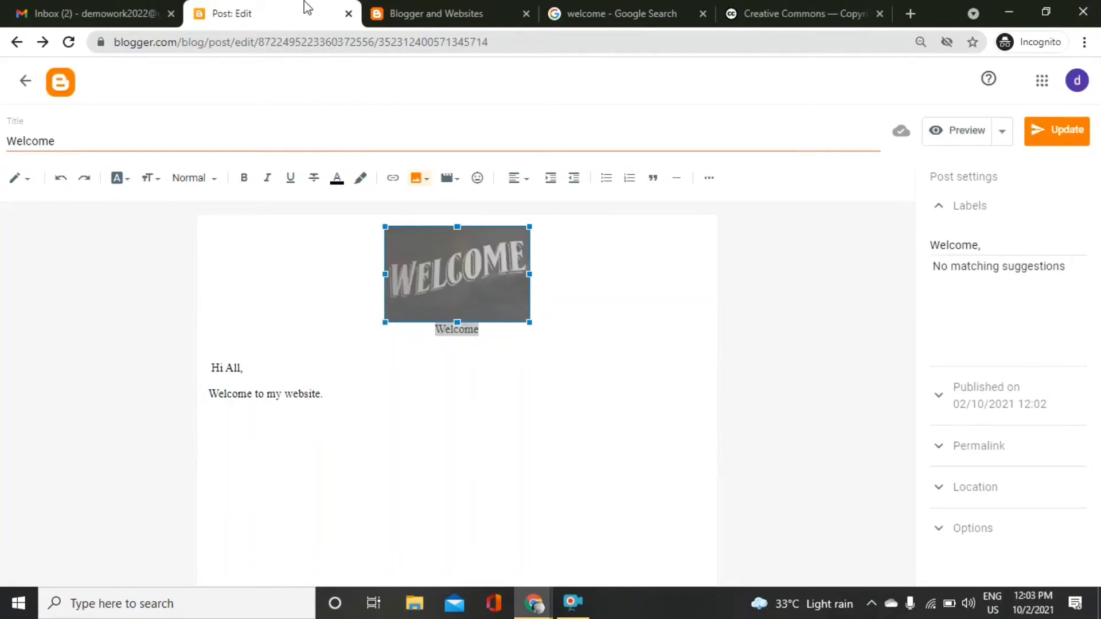
pyautogui.click(30, 82)
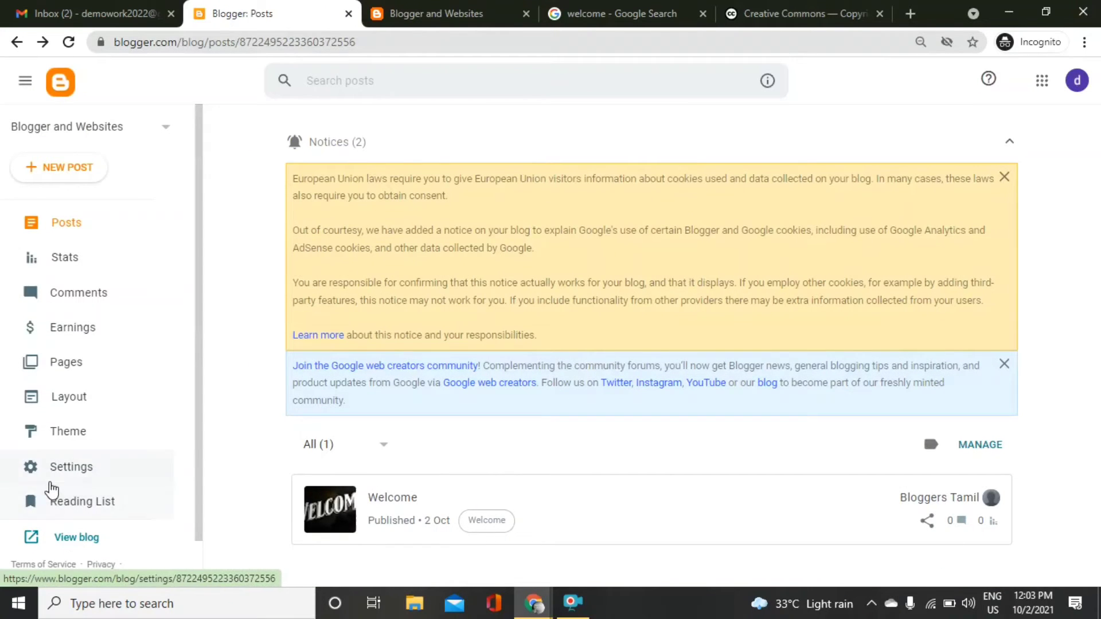
# Enable the search description option under Meta tags in the blog's Settings.
pyautogui.click(76, 468)
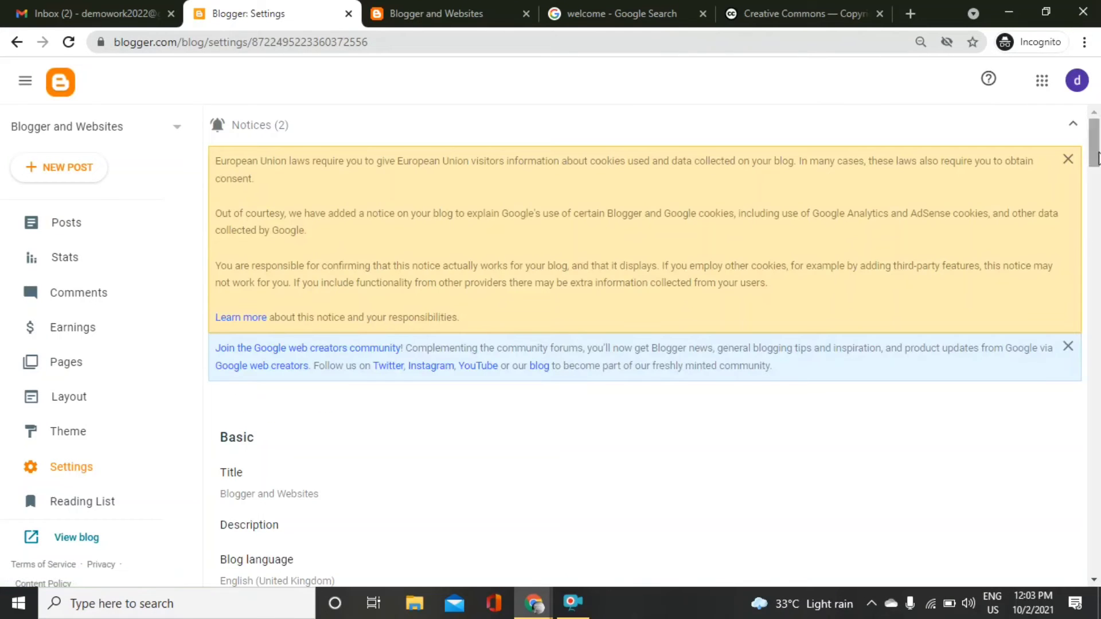
pyautogui.moveTo(1096, 158); pyautogui.dragTo(1097, 181)
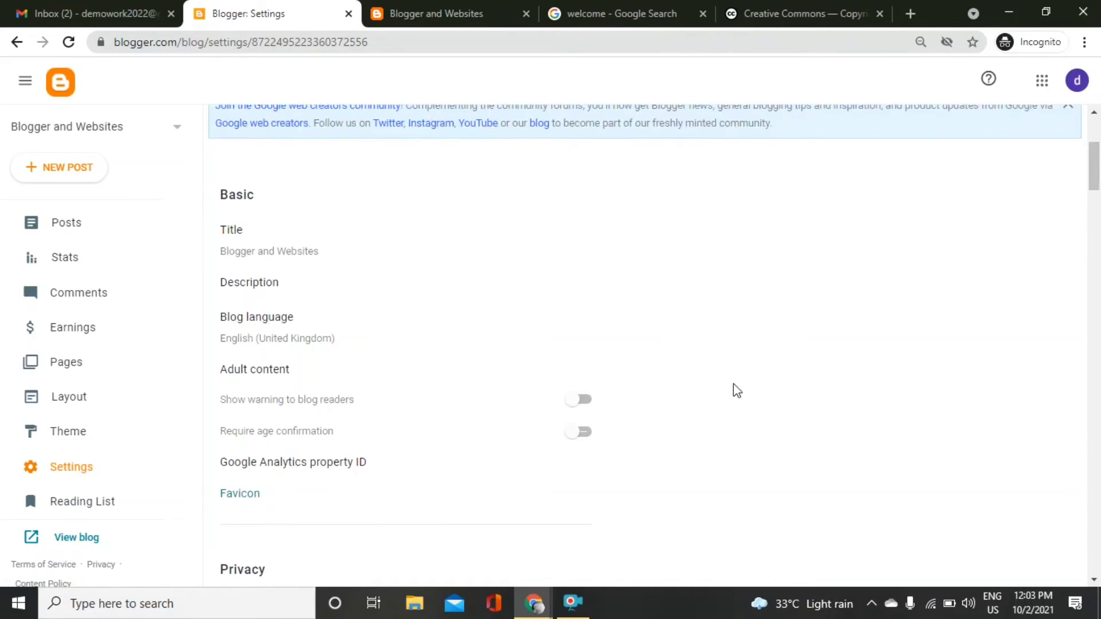
pyautogui.moveTo(1096, 168); pyautogui.dragTo(1096, 186)
pyautogui.moveTo(1096, 189); pyautogui.dragTo(1096, 191)
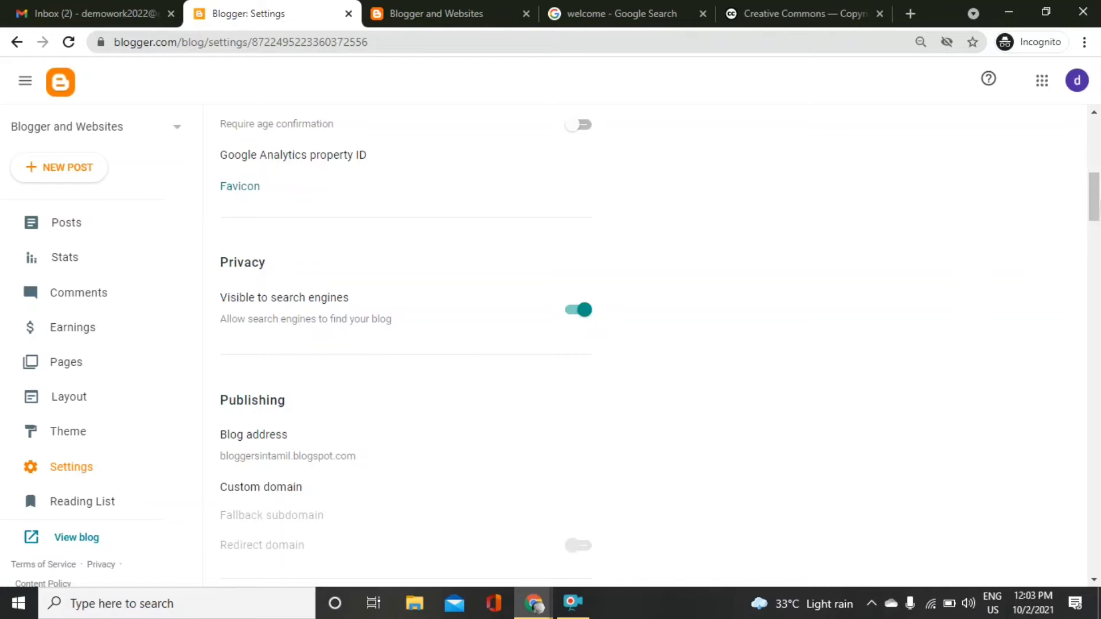
pyautogui.moveTo(1097, 201)
pyautogui.mouseDown()
pyautogui.moveTo(1098, 223)
pyautogui.moveTo(1098, 213)
pyautogui.mouseUp()
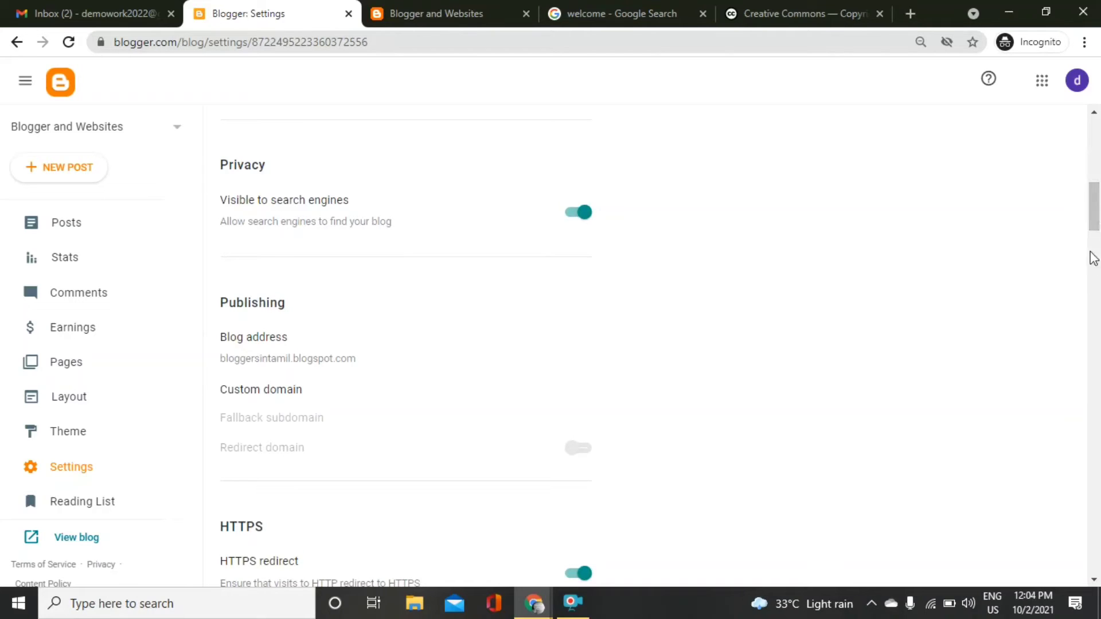
pyautogui.moveTo(1096, 223); pyautogui.dragTo(1097, 307)
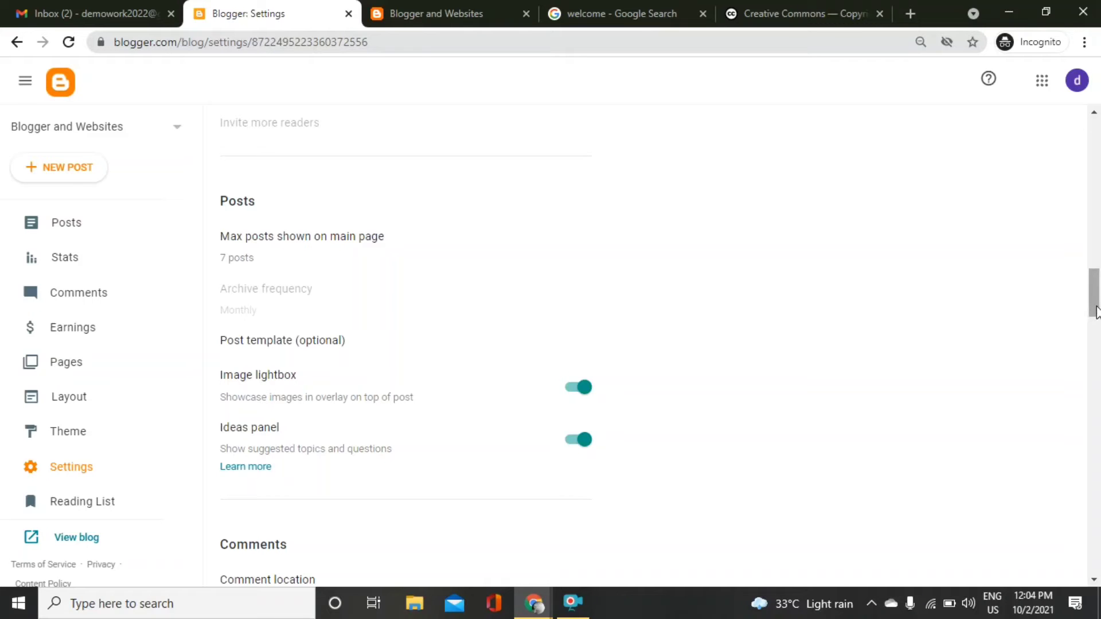
pyautogui.moveTo(1096, 313); pyautogui.dragTo(1099, 446)
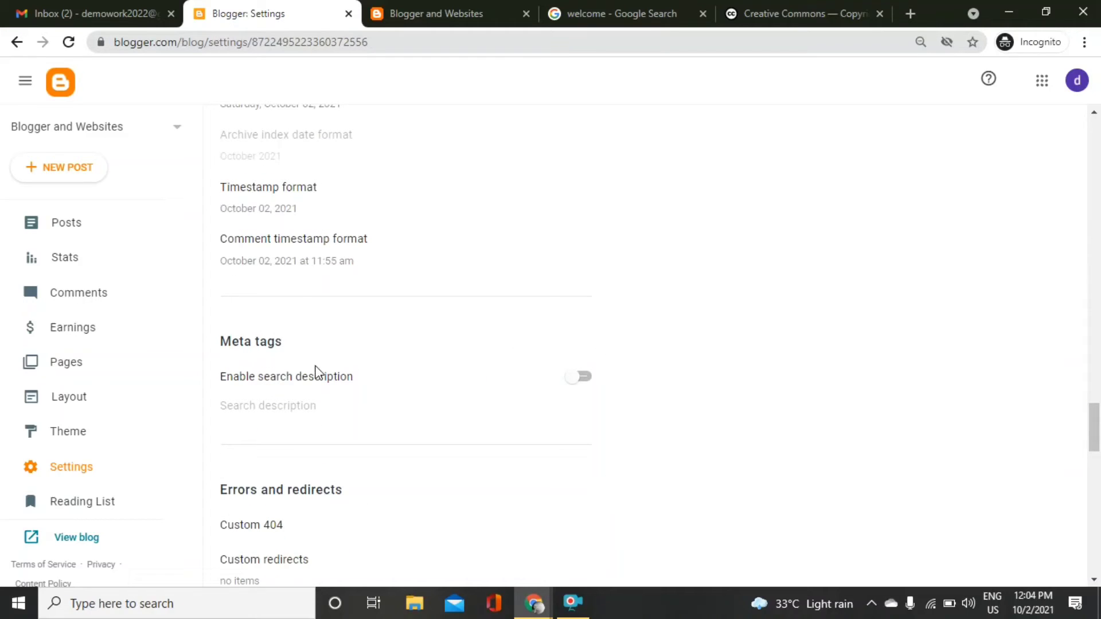
pyautogui.click(590, 379)
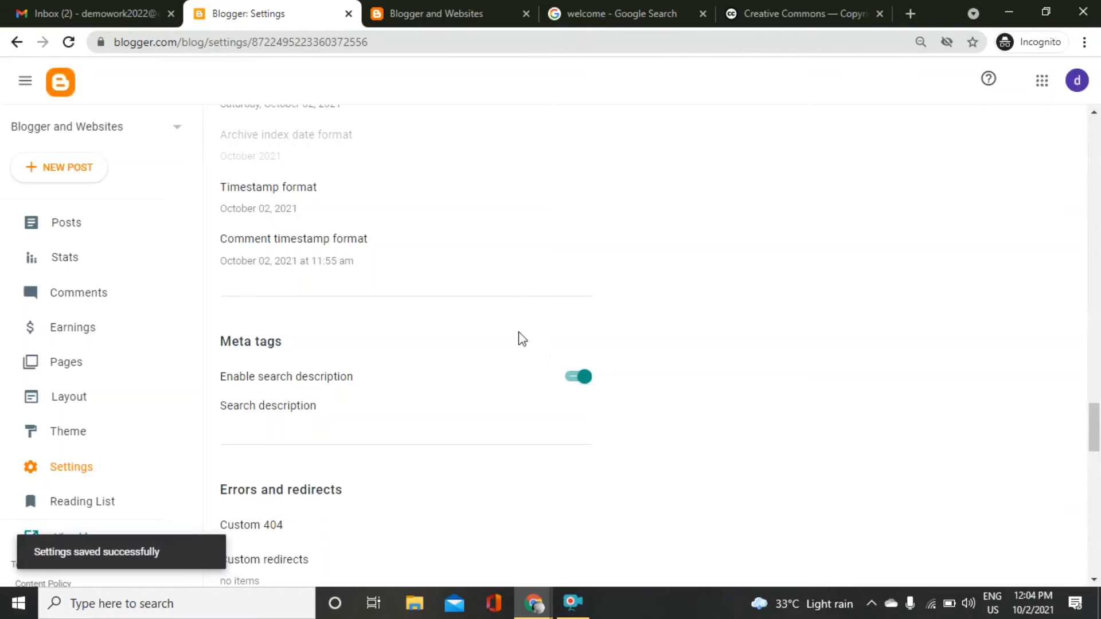
pyautogui.click(834, 8)
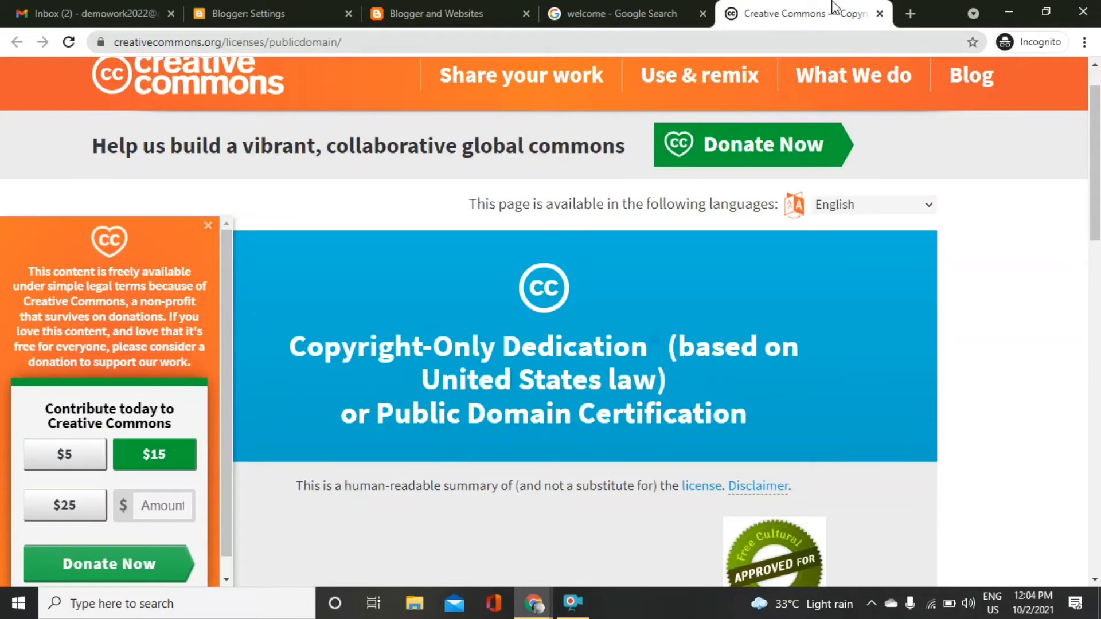
# Search Google for 'gandhi janati' and scroll to the Hindustan Times and Indian Express articles.
pyautogui.click(745, 37)
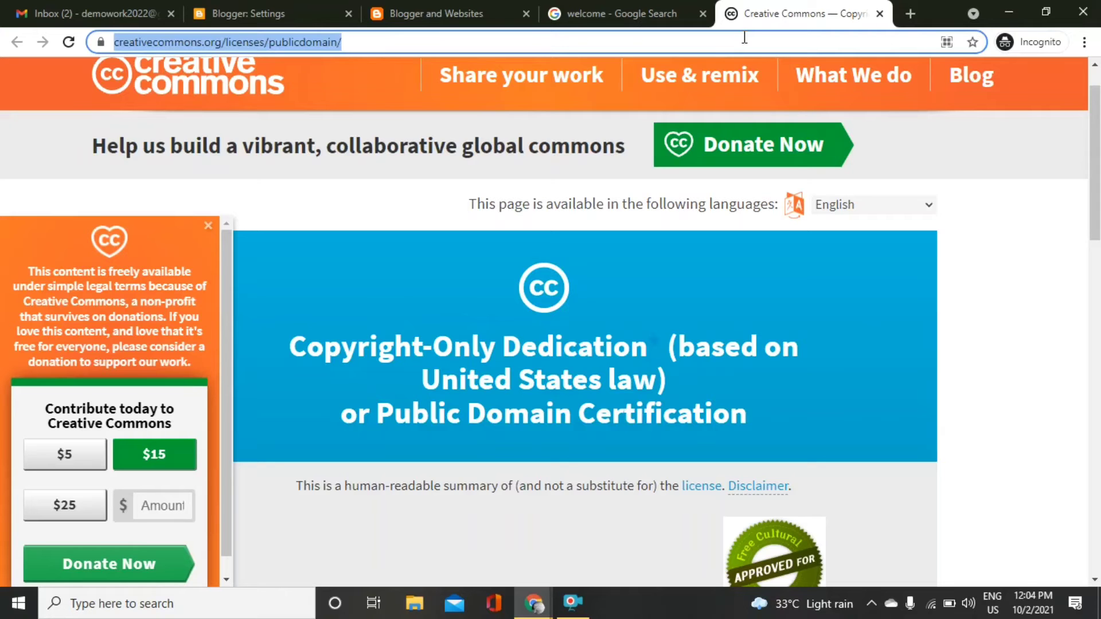
pyautogui.write('tam')
pyautogui.press('BackSpace')
pyautogui.press('BackSpace')
pyautogui.press('BackSpace')
pyautogui.write('gandh')
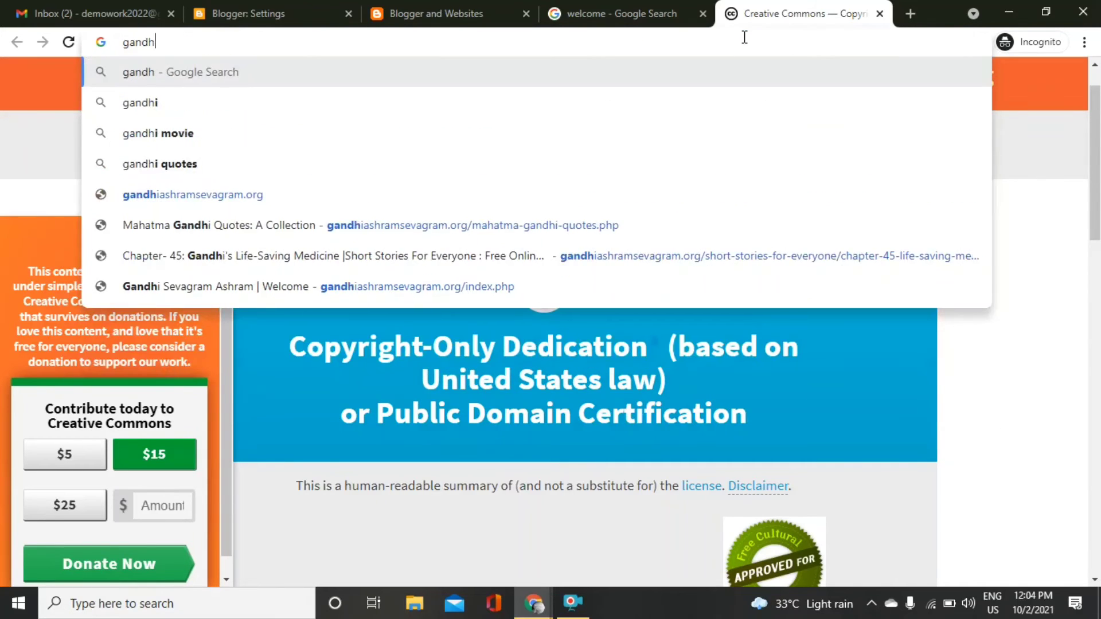
pyautogui.write('i janath')
pyautogui.press('BackSpace')
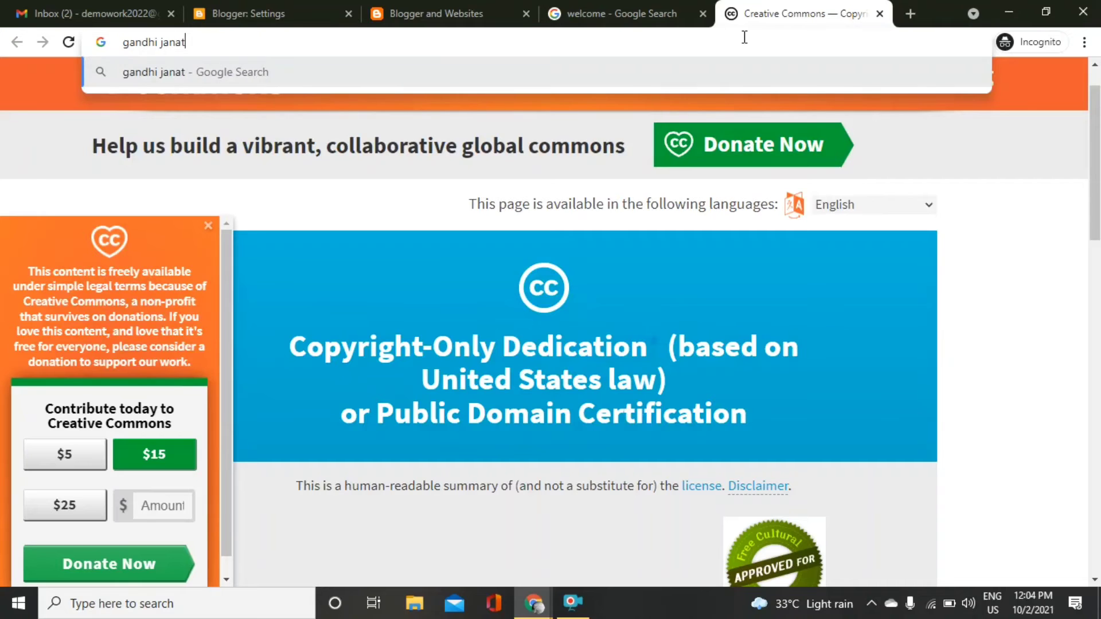
pyautogui.write('i')
pyautogui.press('Return')
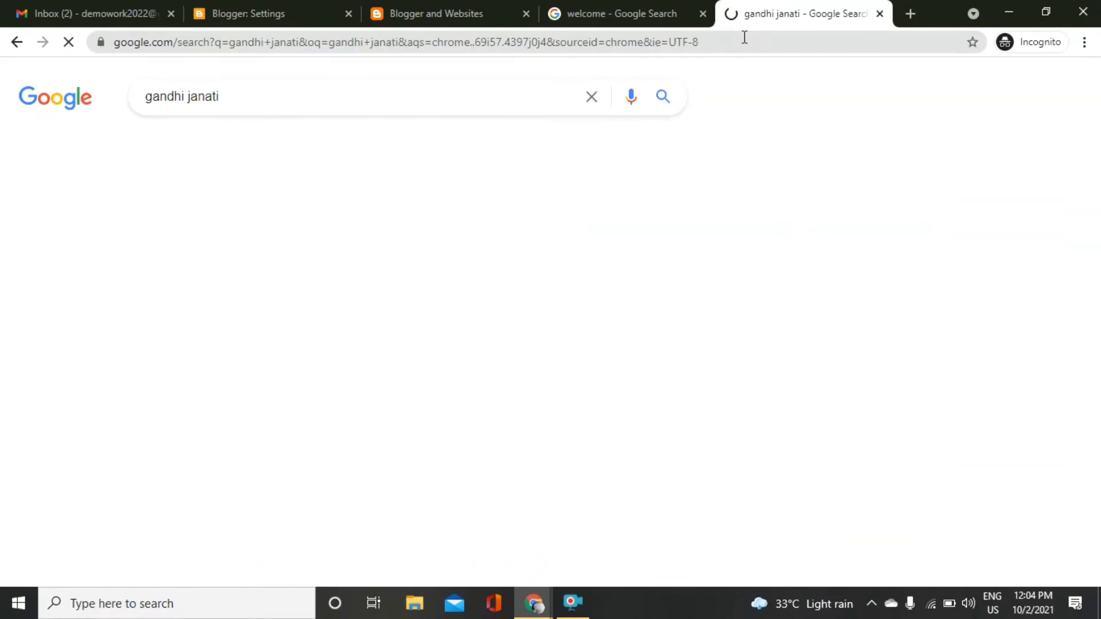
pyautogui.scroll(-15, 550, 321)
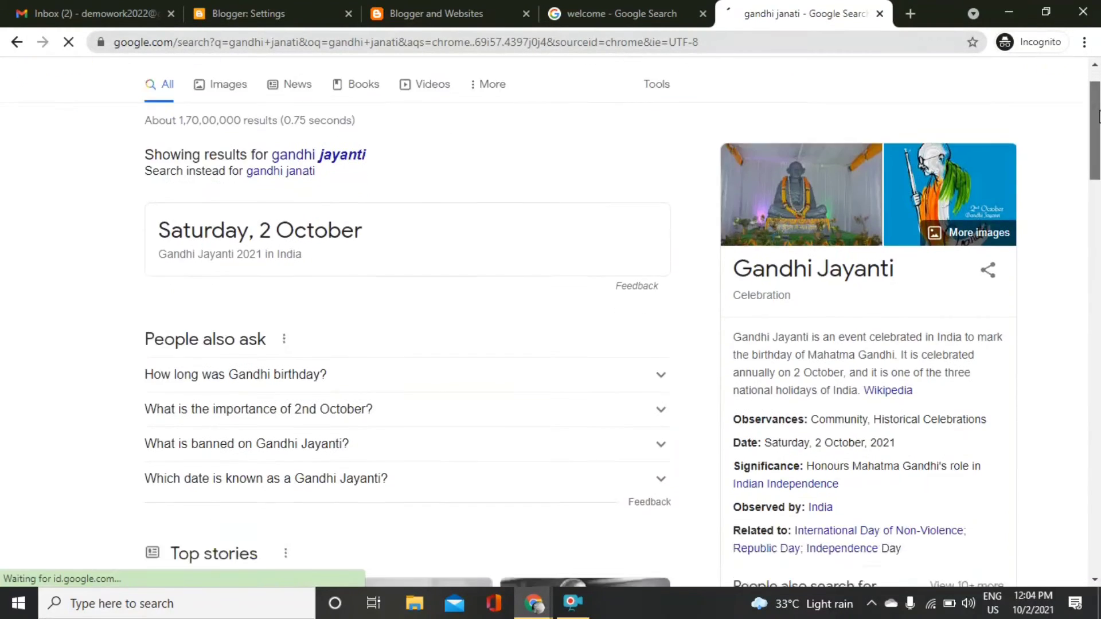
pyautogui.scroll(-5, 449, 379)
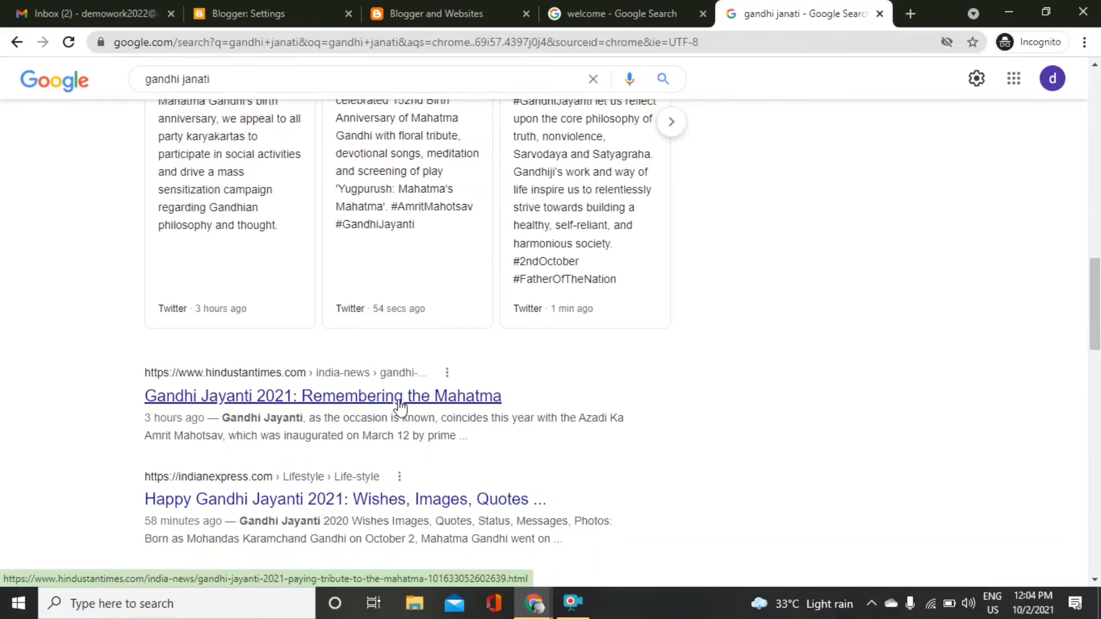
pyautogui.moveTo(481, 444); pyautogui.dragTo(234, 423)
# Enter the search description 'In this blog we will get all type of blogging and youtube tips'.
pyautogui.click(256, 7)
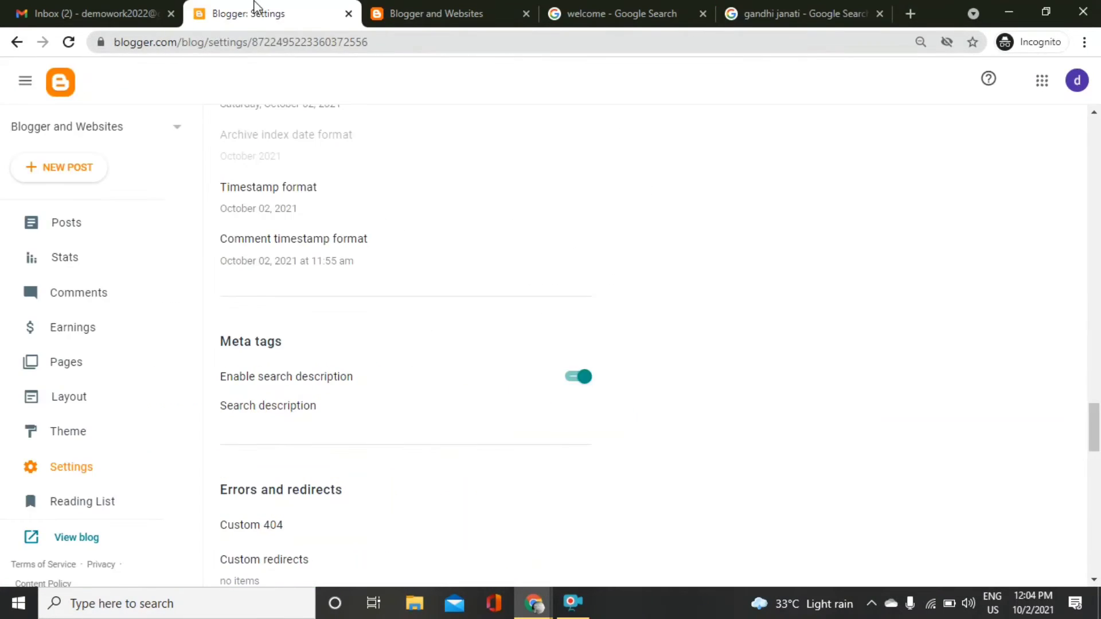
pyautogui.click(319, 408)
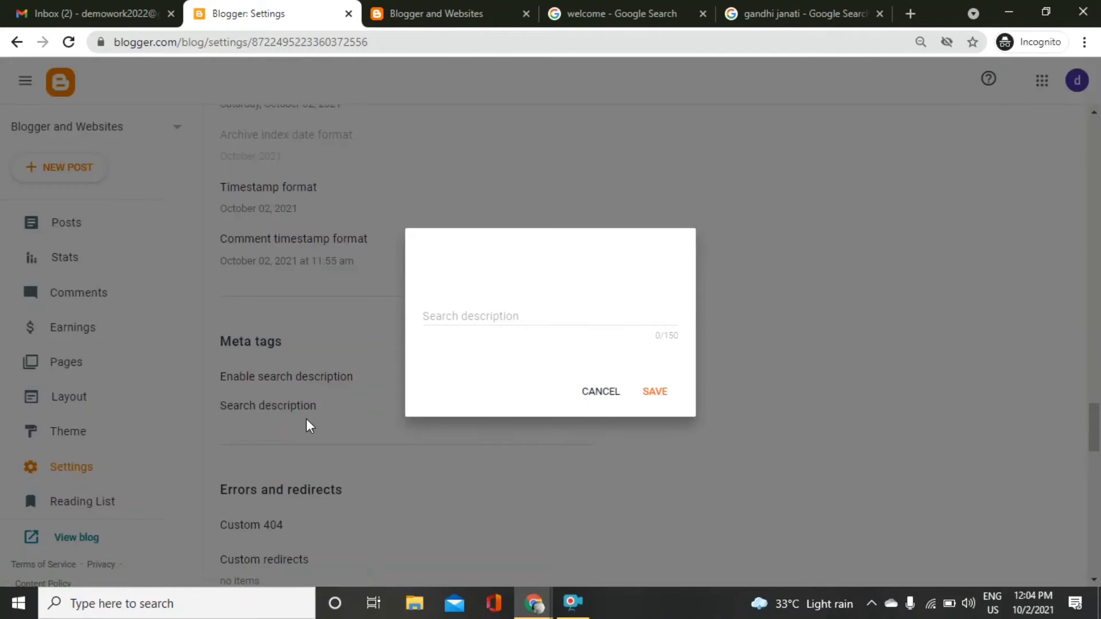
pyautogui.click(517, 307)
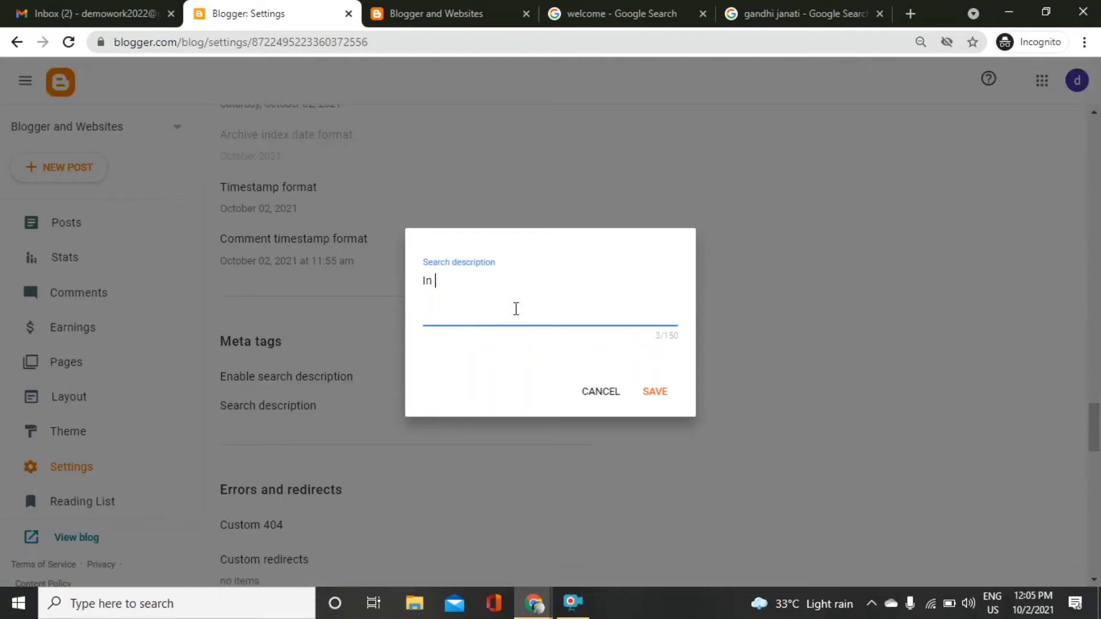
pyautogui.write('this blog we will get a')
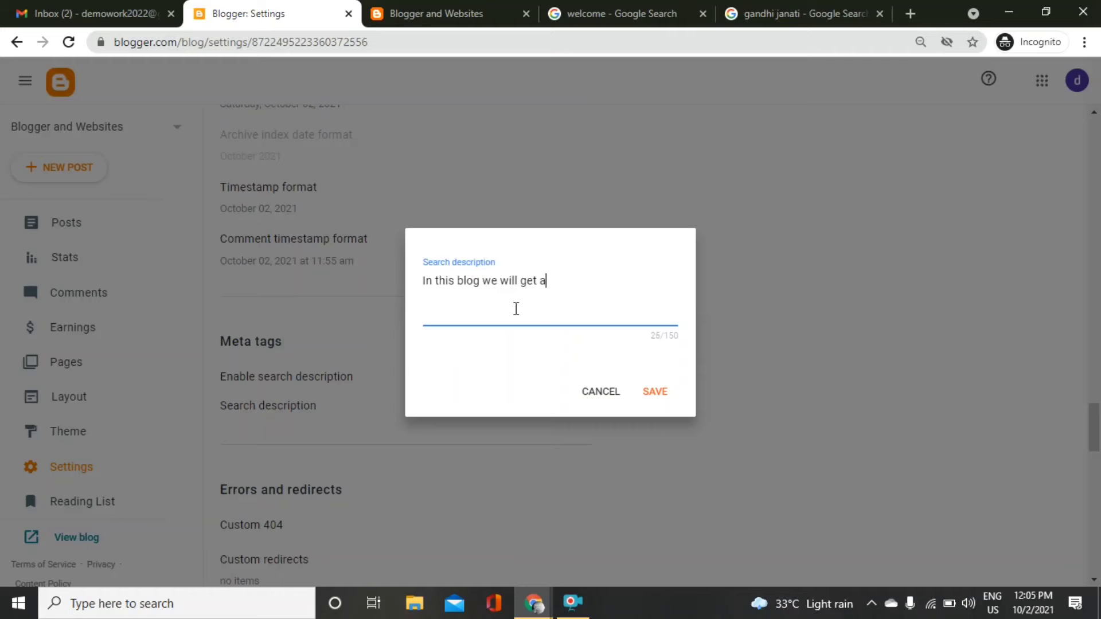
pyautogui.write('ll type of blogging')
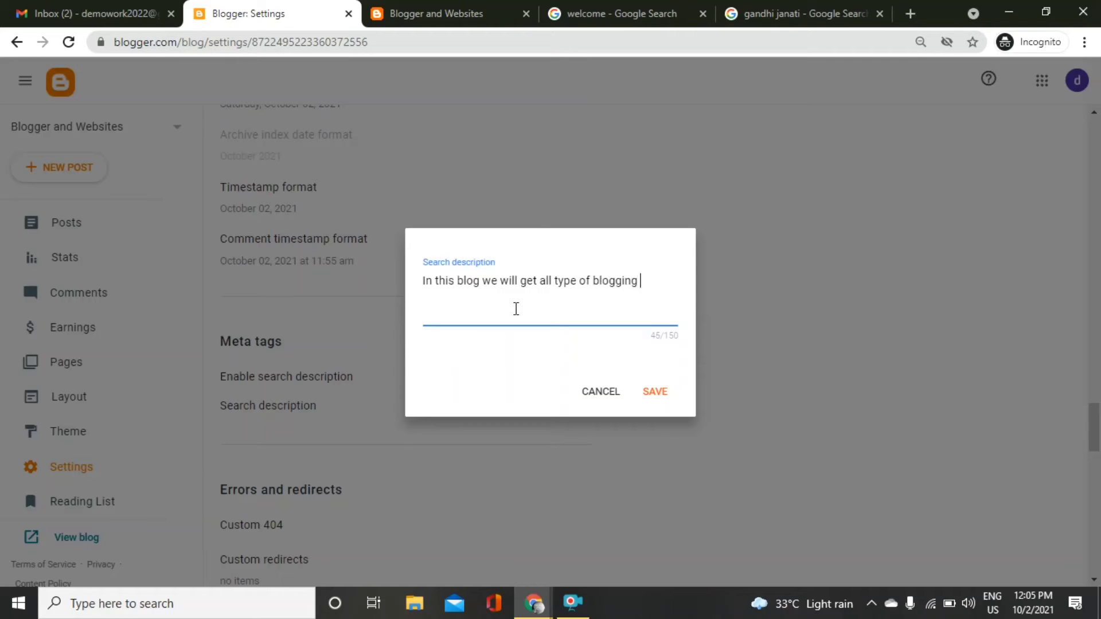
pyautogui.write(' and youtube tips')
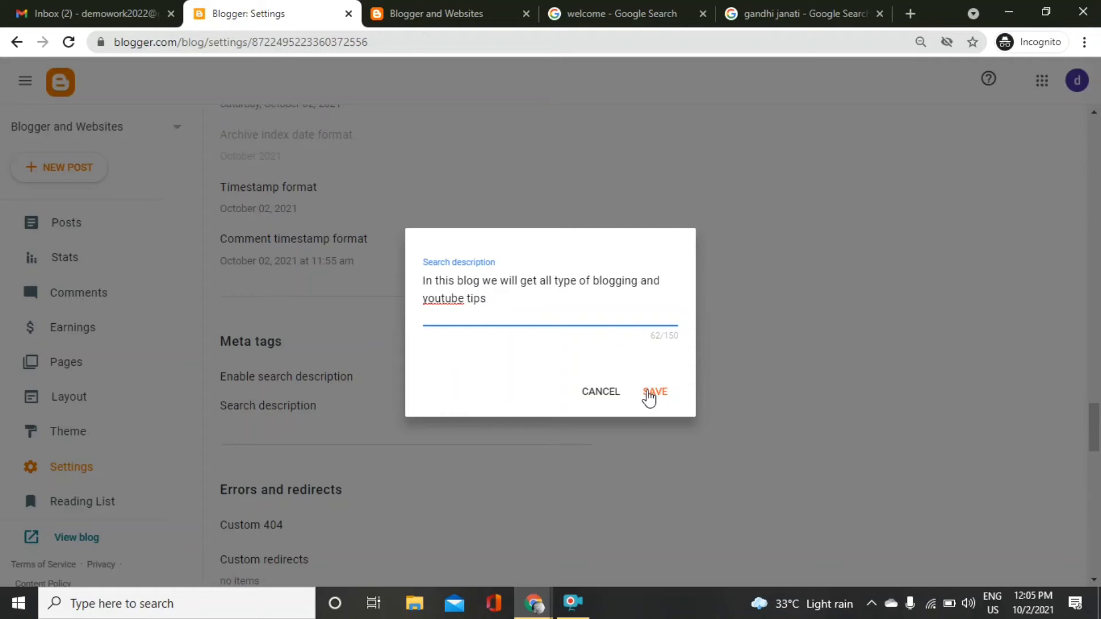
pyautogui.click(655, 385)
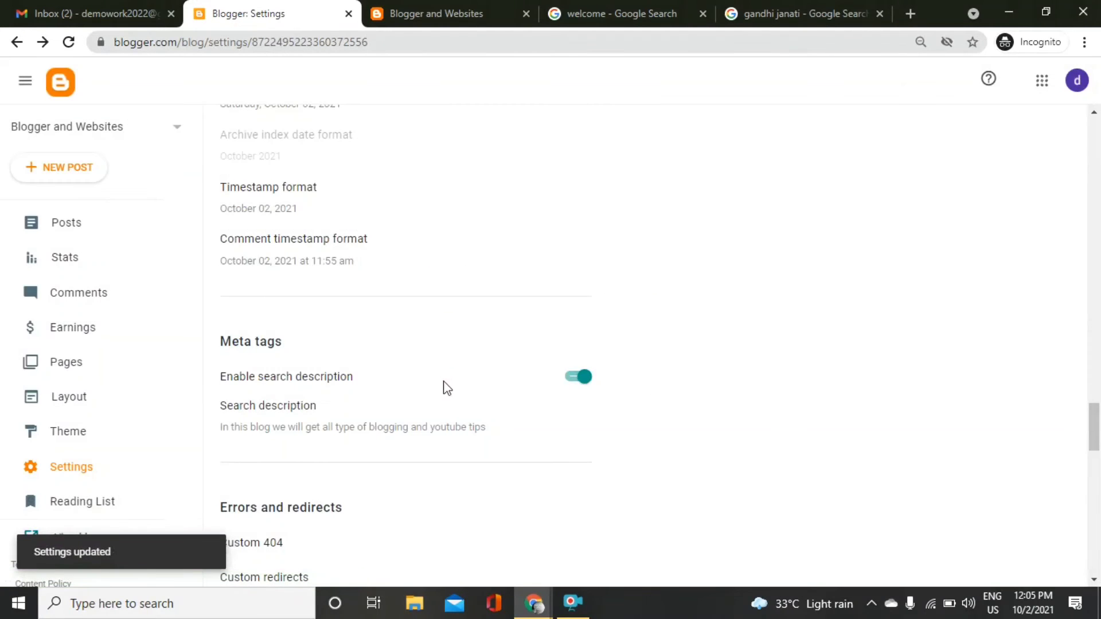
# Scroll through the Settings page past Errors and redirects and Monetisation.
pyautogui.moveTo(1099, 430); pyautogui.dragTo(1100, 487)
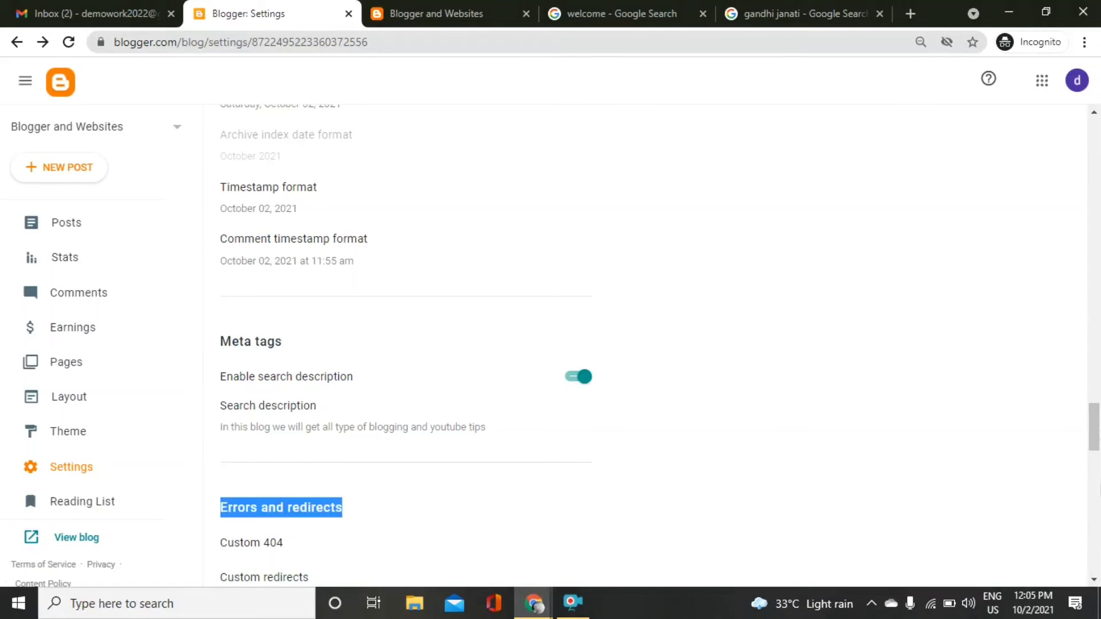
pyautogui.moveTo(1097, 436); pyautogui.dragTo(1100, 479)
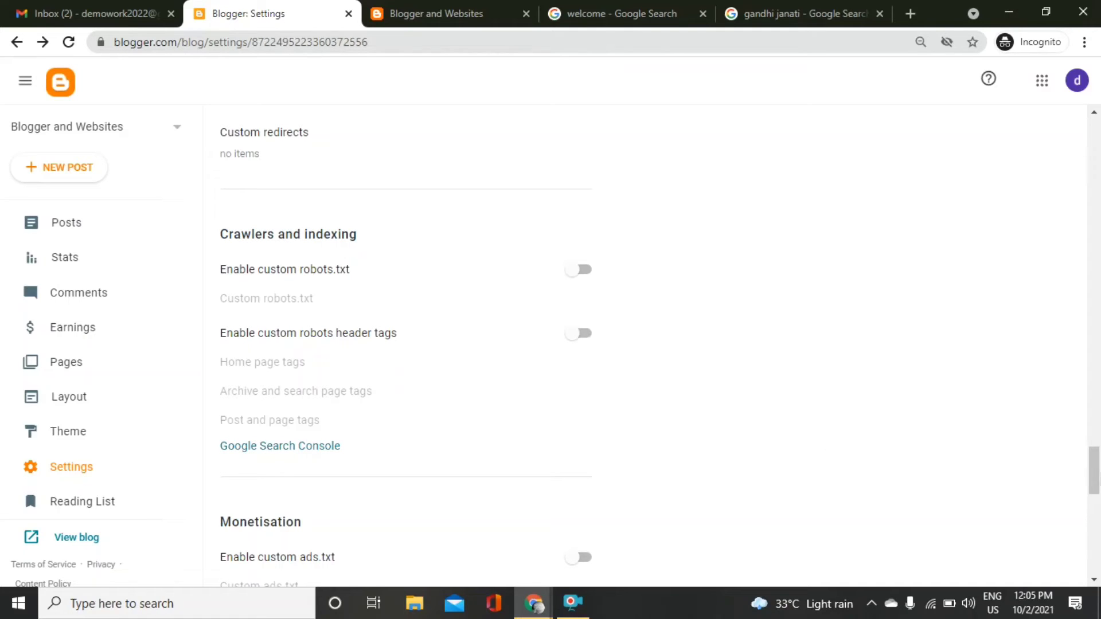
pyautogui.doubleClick(1100, 480)
pyautogui.moveTo(1097, 482); pyautogui.dragTo(1098, 490)
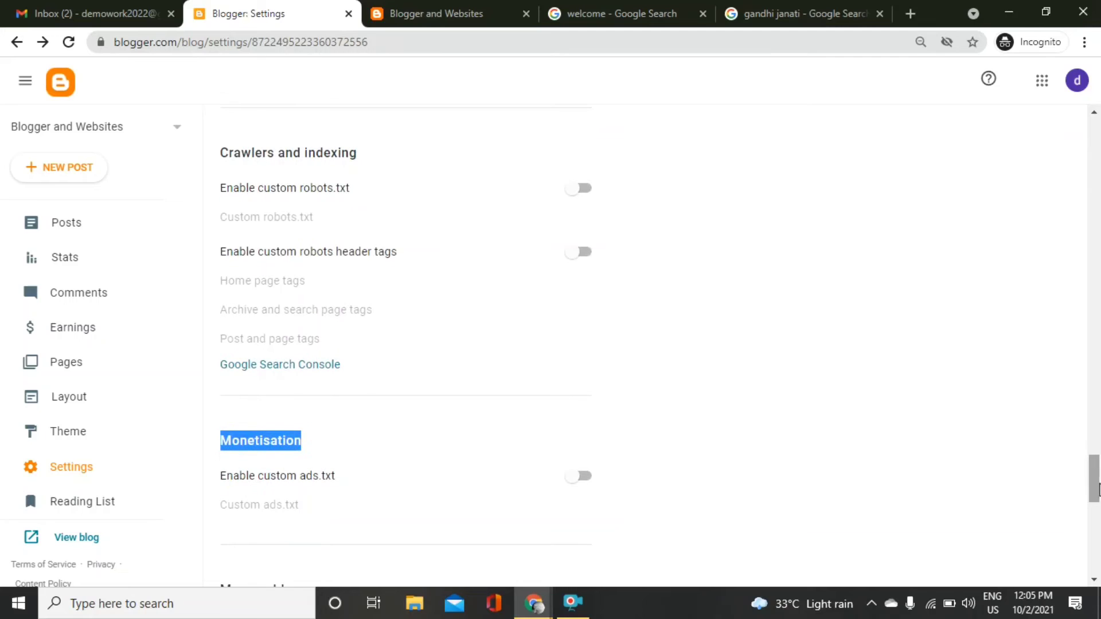
pyautogui.click(821, 236)
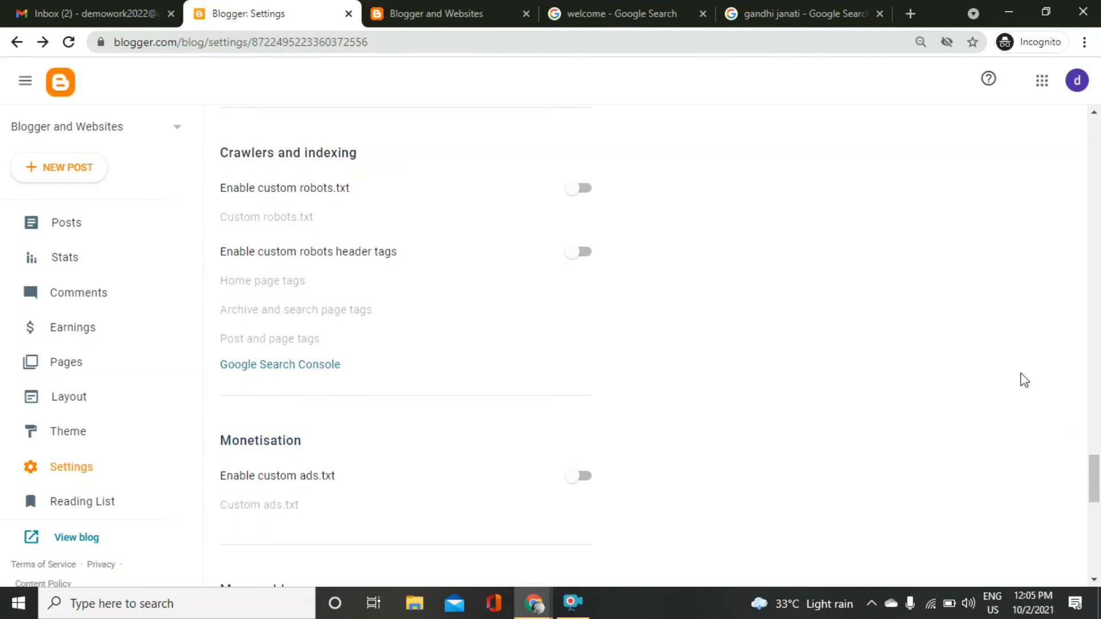
pyautogui.moveTo(1100, 499); pyautogui.dragTo(1090, 476)
pyautogui.scroll(15, 969, 189)
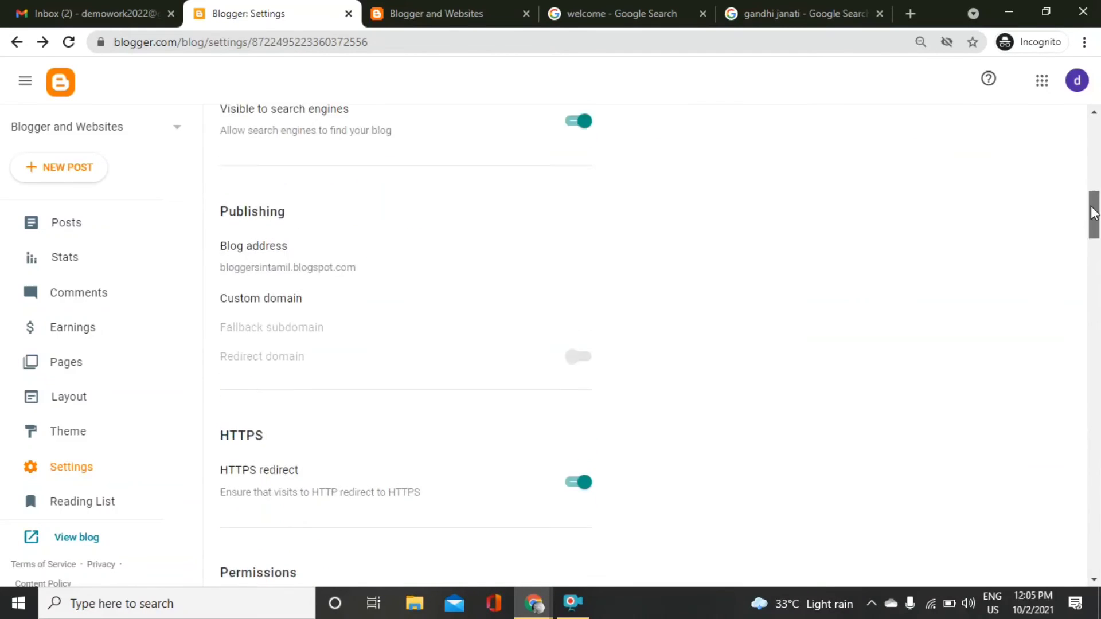
# Check the Welcome post on the live blog, then open the blog's posts list.
pyautogui.click(445, 2)
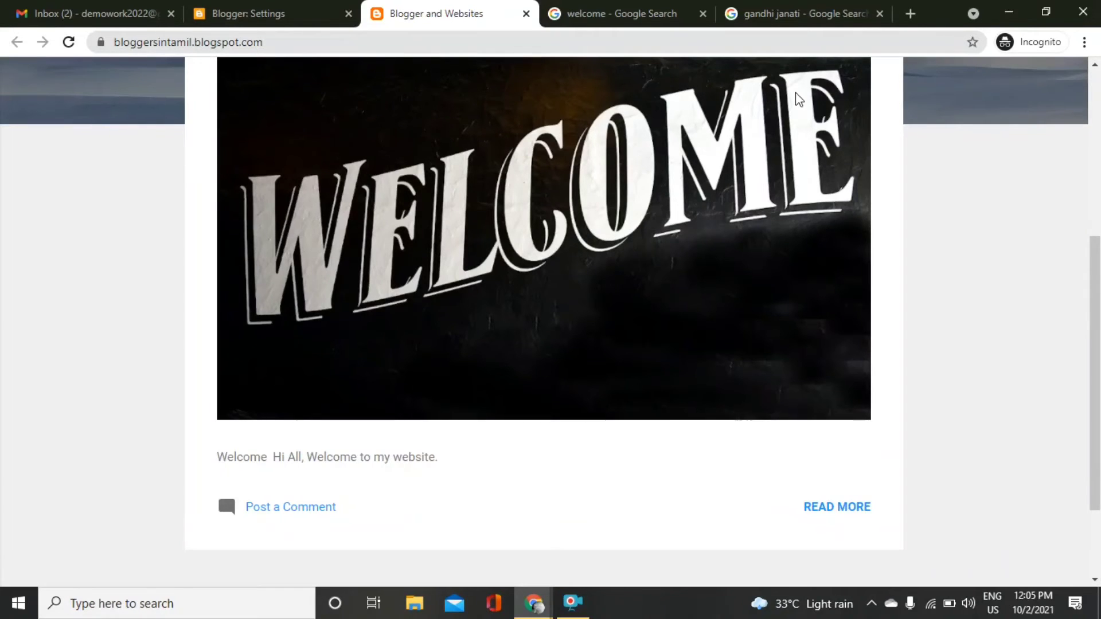
pyautogui.scroll(5, 1010, 120)
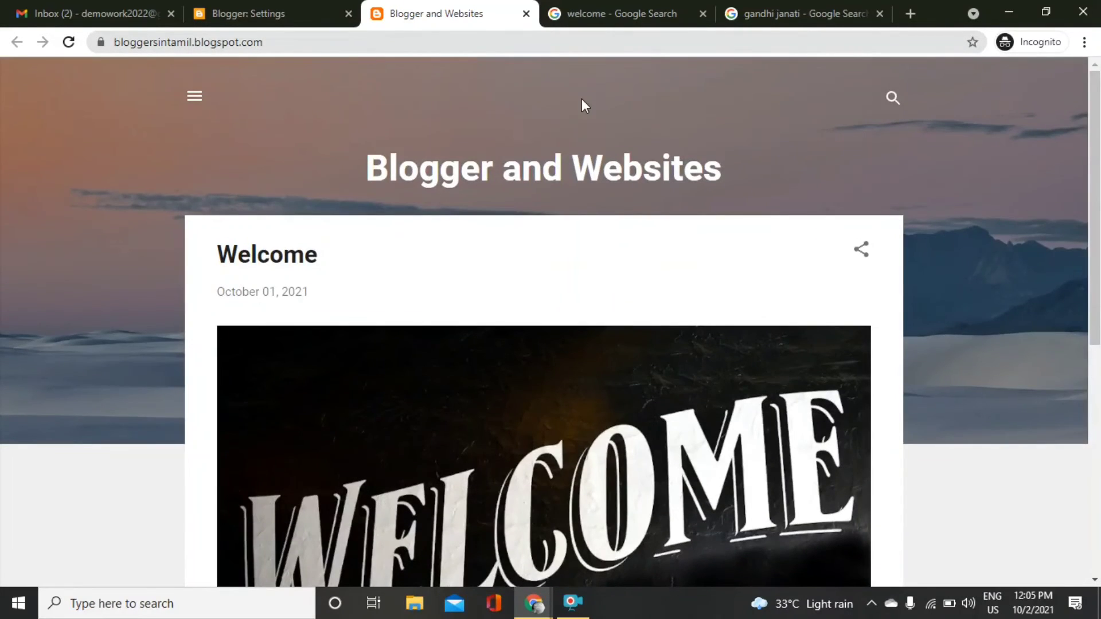
pyautogui.click(321, 7)
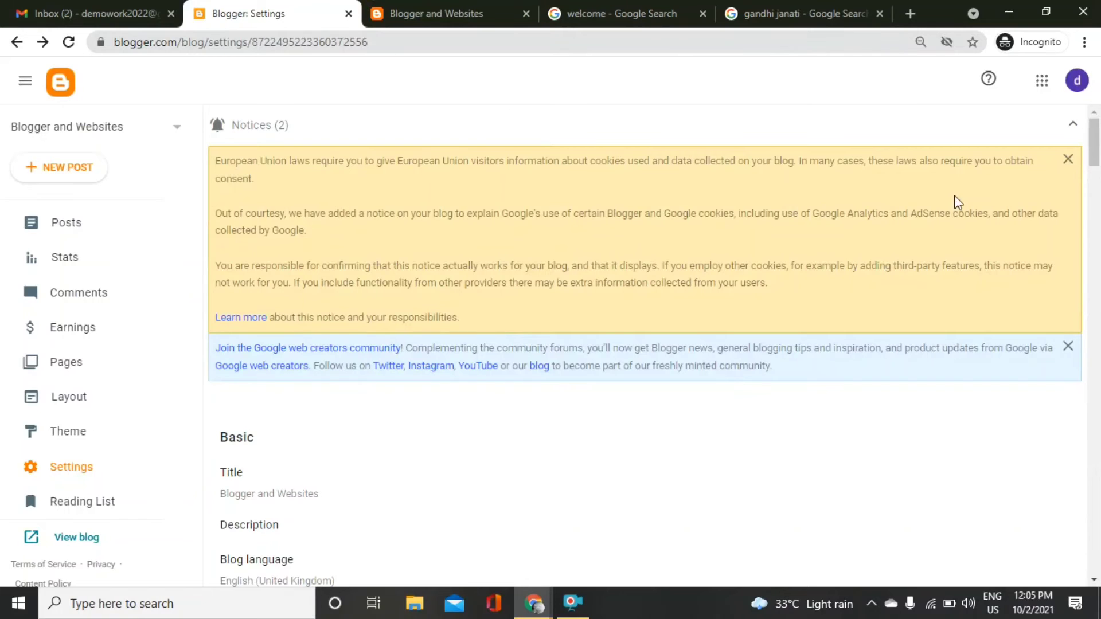
pyautogui.moveTo(1095, 159); pyautogui.dragTo(1096, 456)
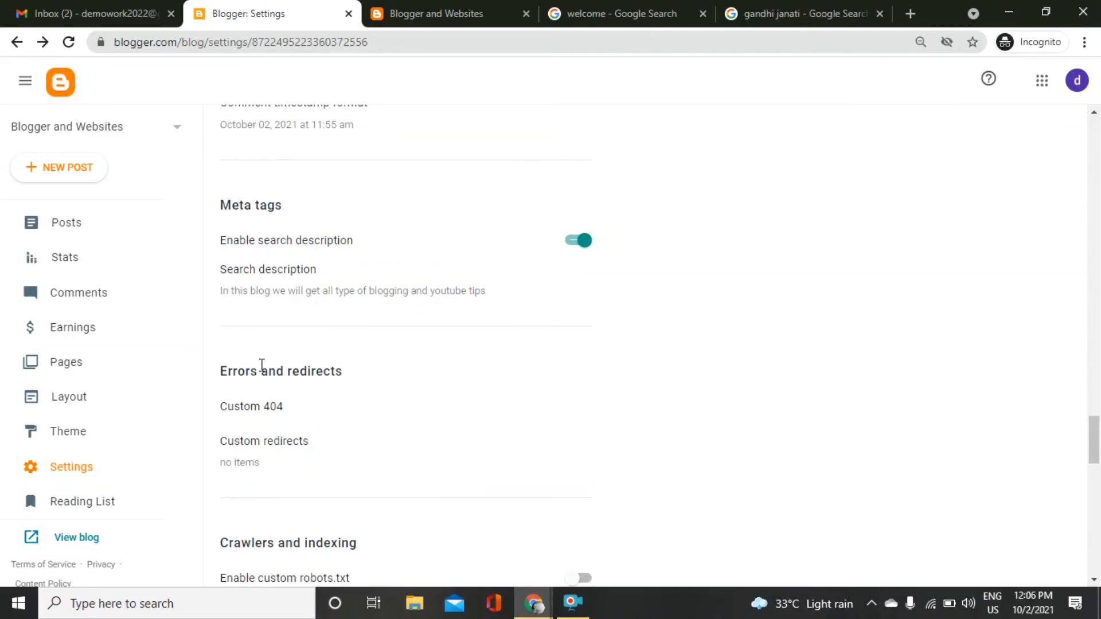
pyautogui.click(66, 229)
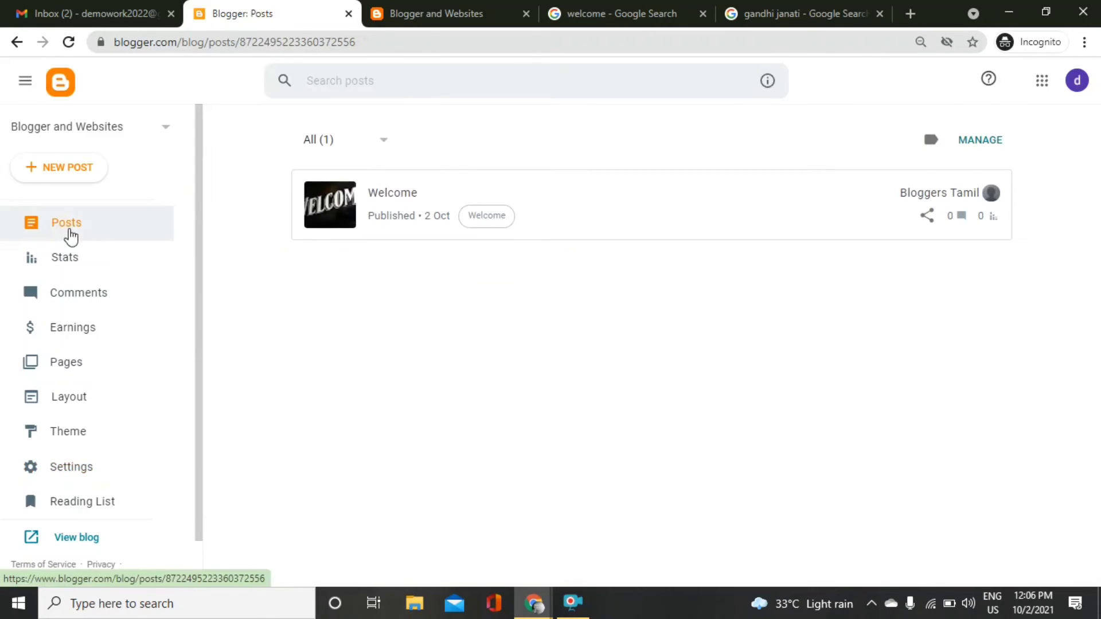
# Apply the Emporio Flamingo theme and open the live blog to view it.
pyautogui.click(112, 436)
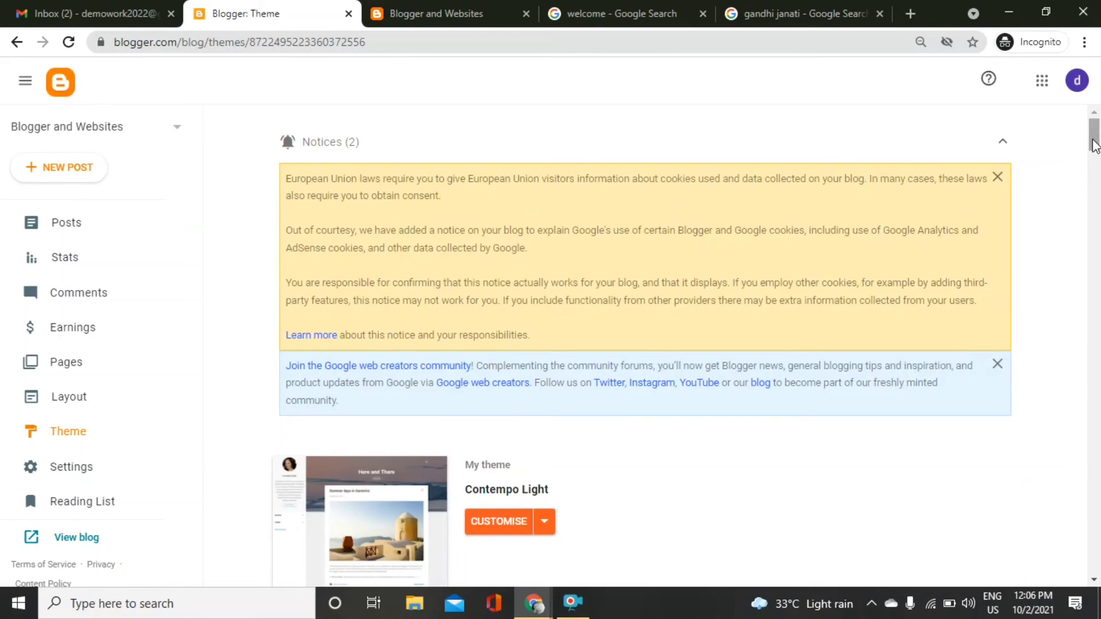
pyautogui.scroll(-7, 1014, 165)
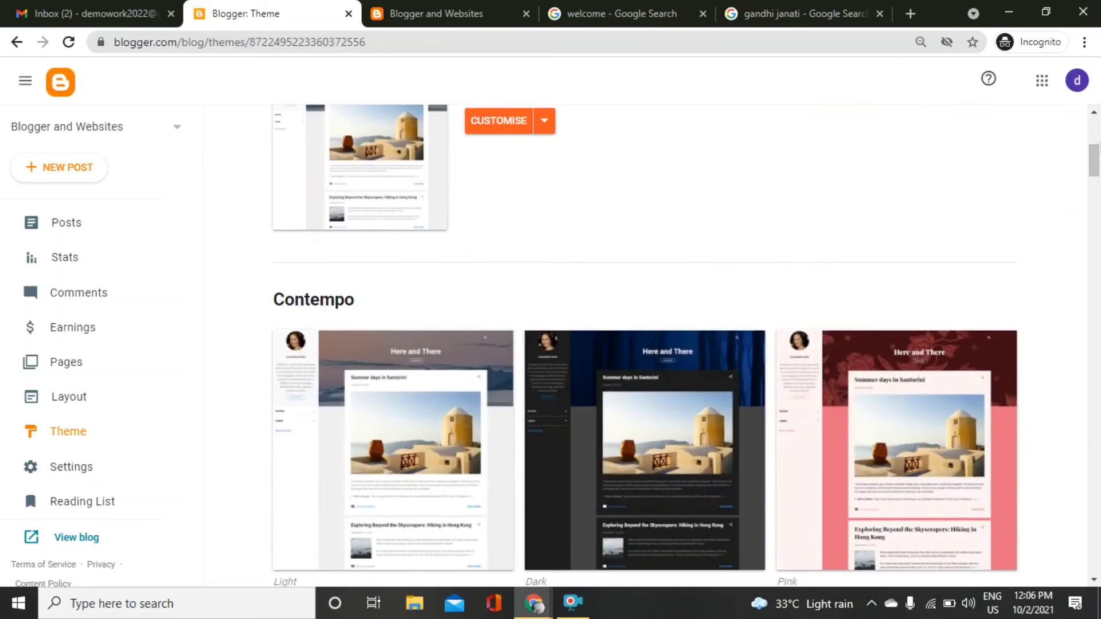
pyautogui.click(405, 5)
pyautogui.click(239, 12)
pyautogui.moveTo(1100, 173); pyautogui.dragTo(1099, 274)
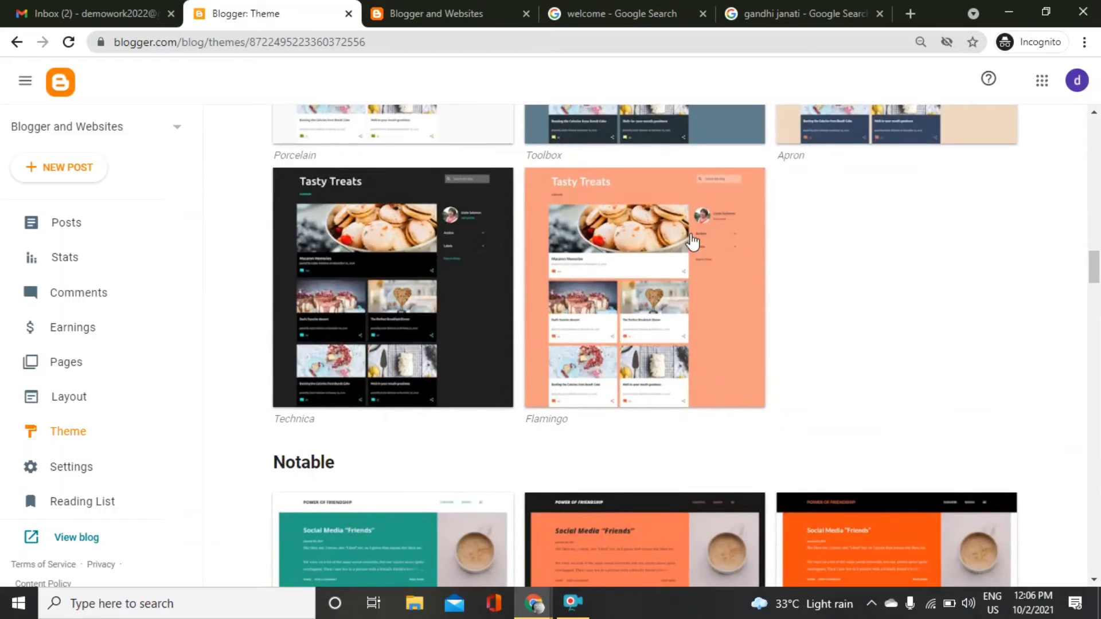
pyautogui.click(556, 278)
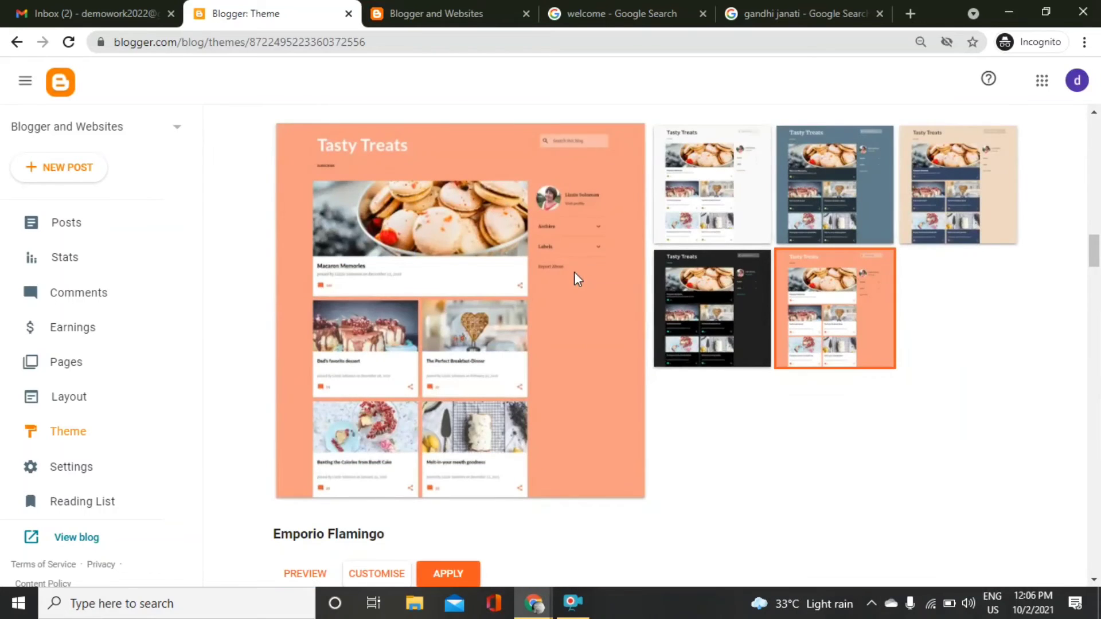
pyautogui.click(447, 570)
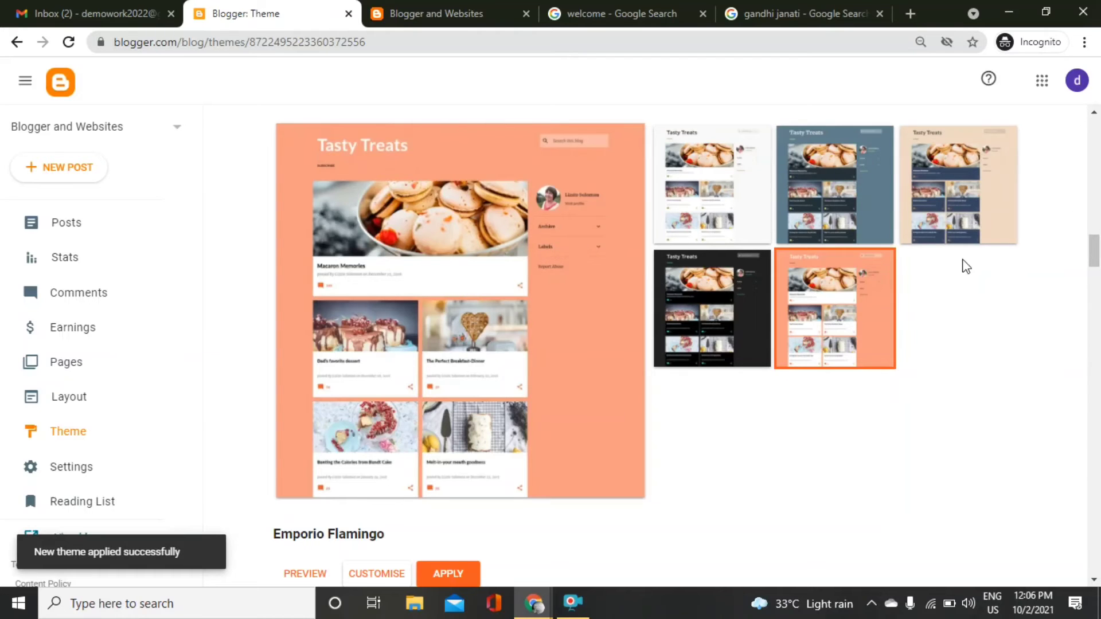
pyautogui.moveTo(1094, 251); pyautogui.dragTo(1094, 560)
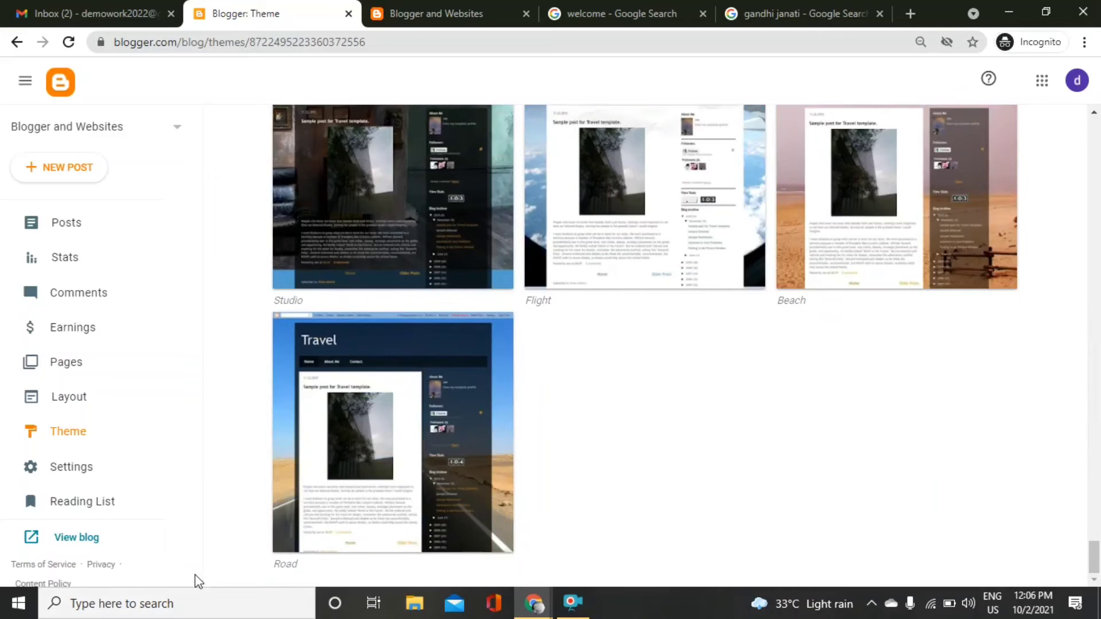
pyautogui.click(69, 547)
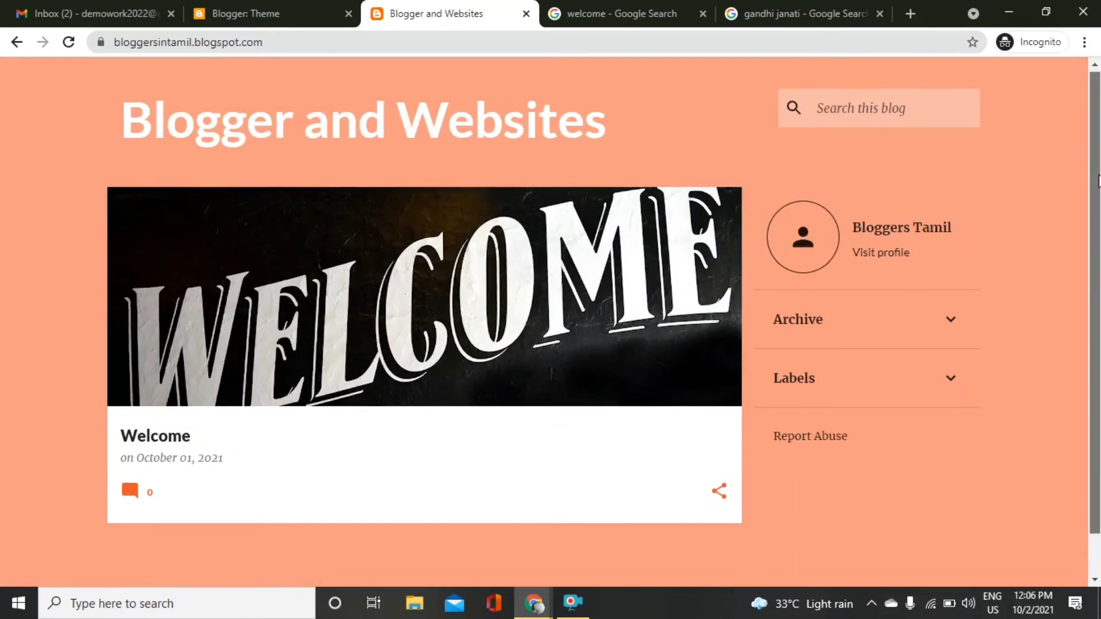
# Scroll the restyled live blog, then return to Blogger's theme gallery.
pyautogui.scroll(-2, 938, 306)
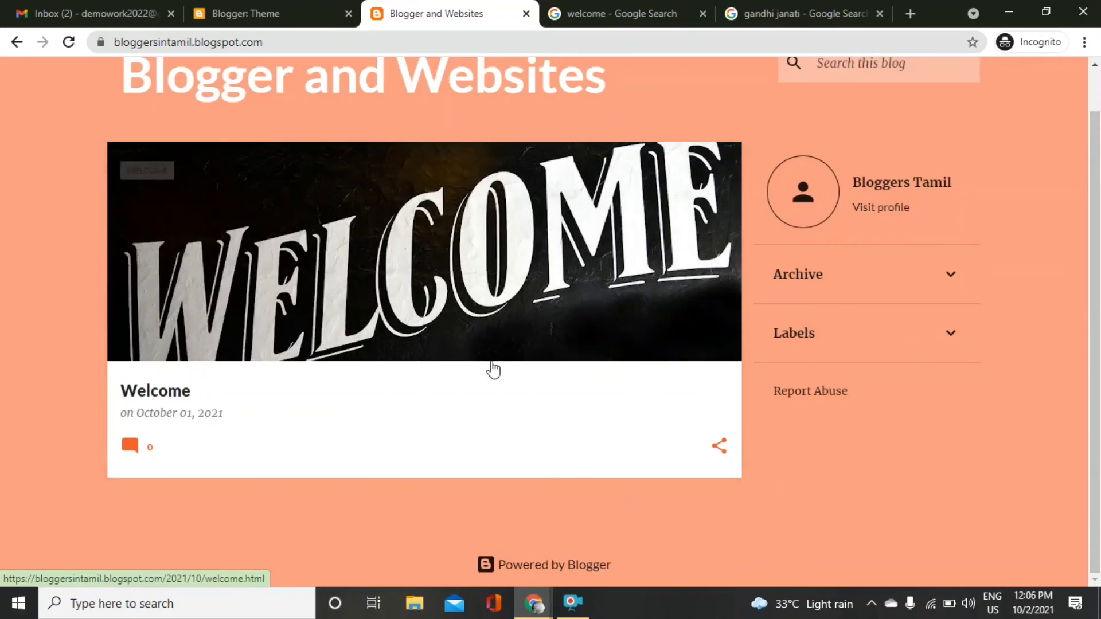
pyautogui.click(245, 12)
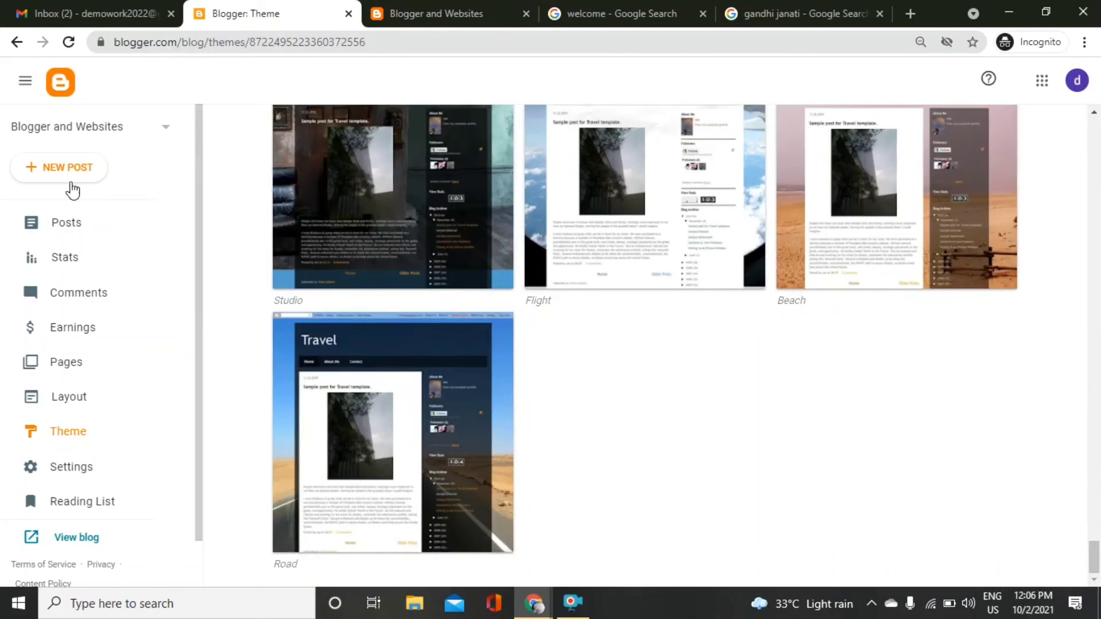
# Create a new post titled 'Happy Gandhi Jayanti' and place the cursor in its empty body.
pyautogui.click(84, 217)
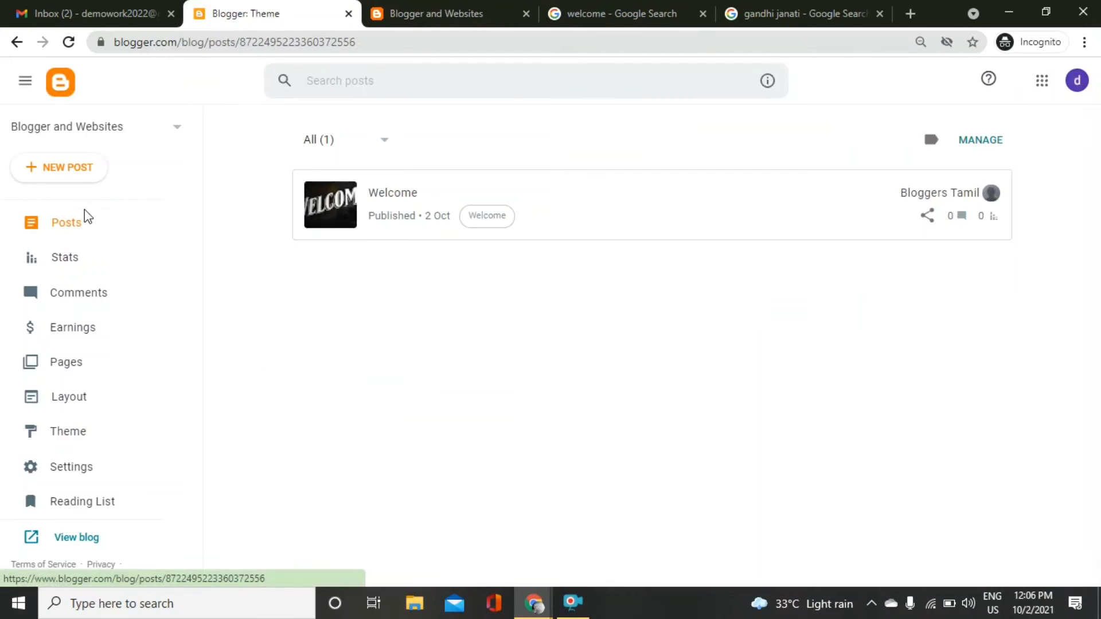
pyautogui.click(79, 169)
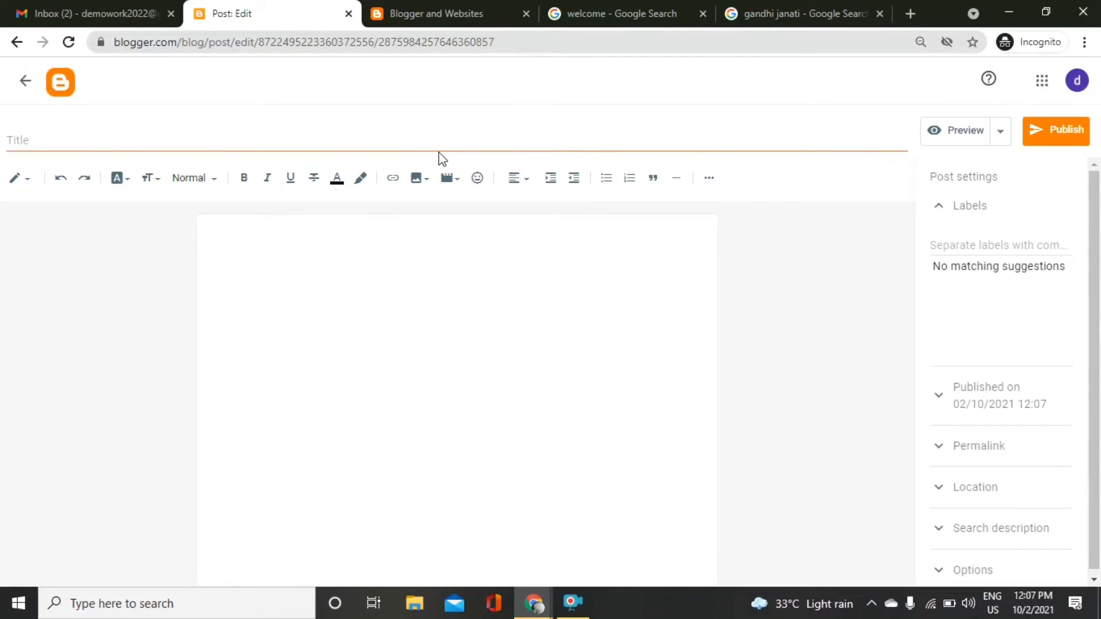
pyautogui.click(409, 143)
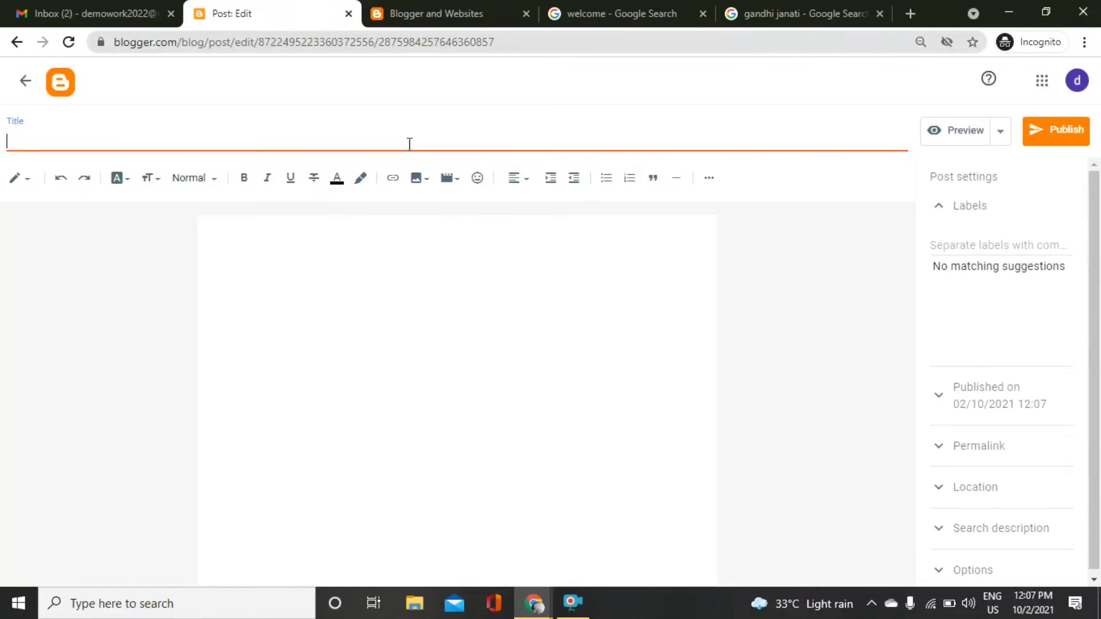
pyautogui.write('Happy Gandhi Jayanti')
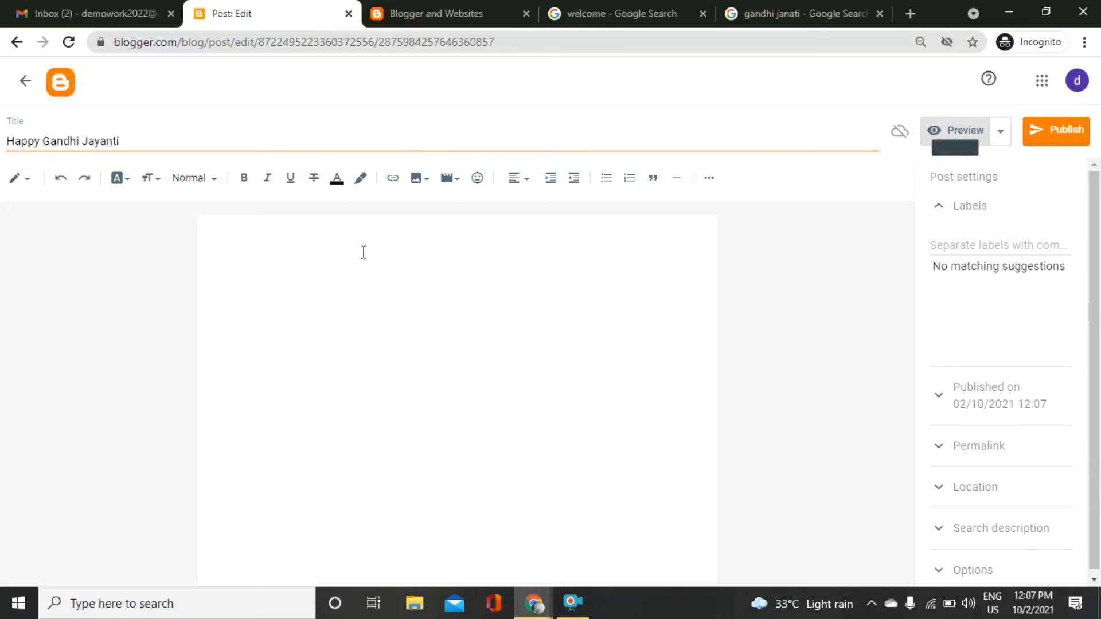
pyautogui.click(320, 302)
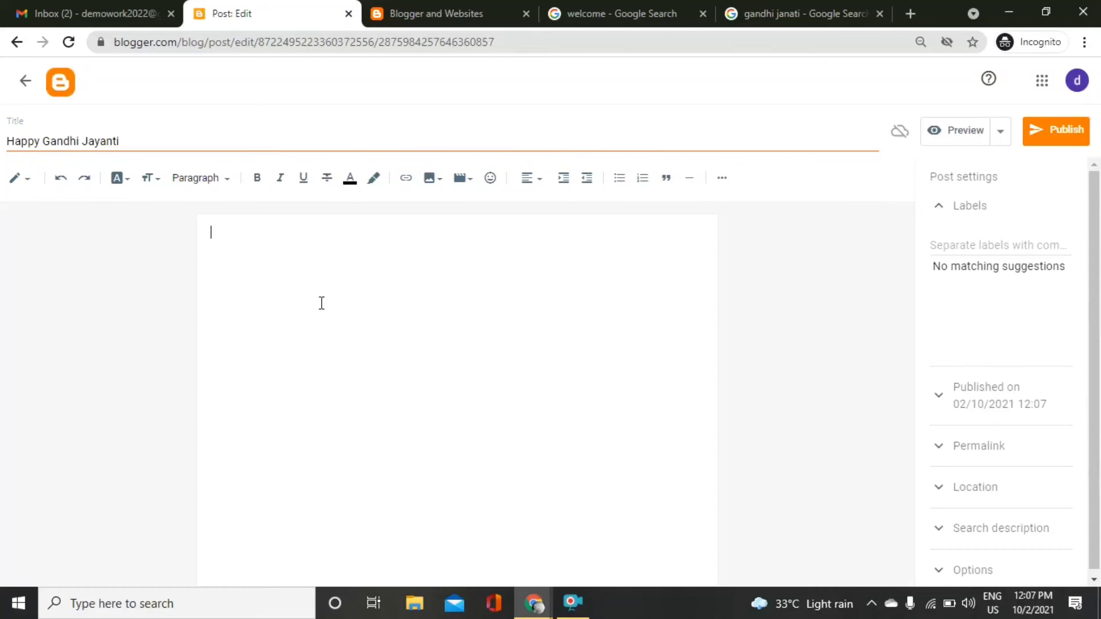
# Upload gandhi ji.jpg from the computer and insert it into the post body.
pyautogui.click(430, 177)
pyautogui.click(465, 213)
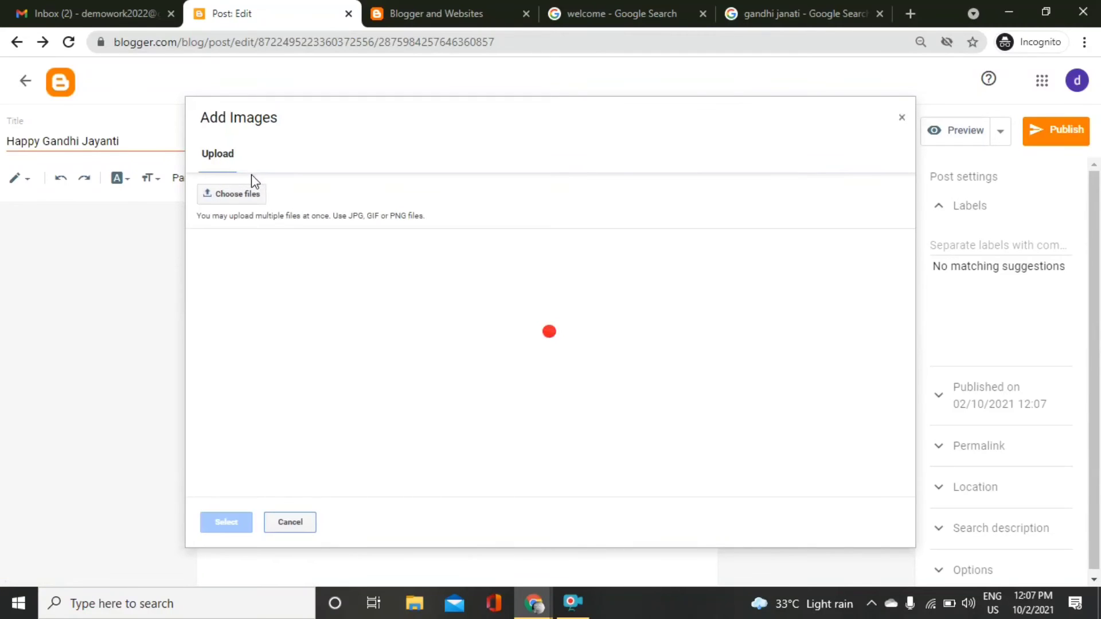
pyautogui.click(251, 191)
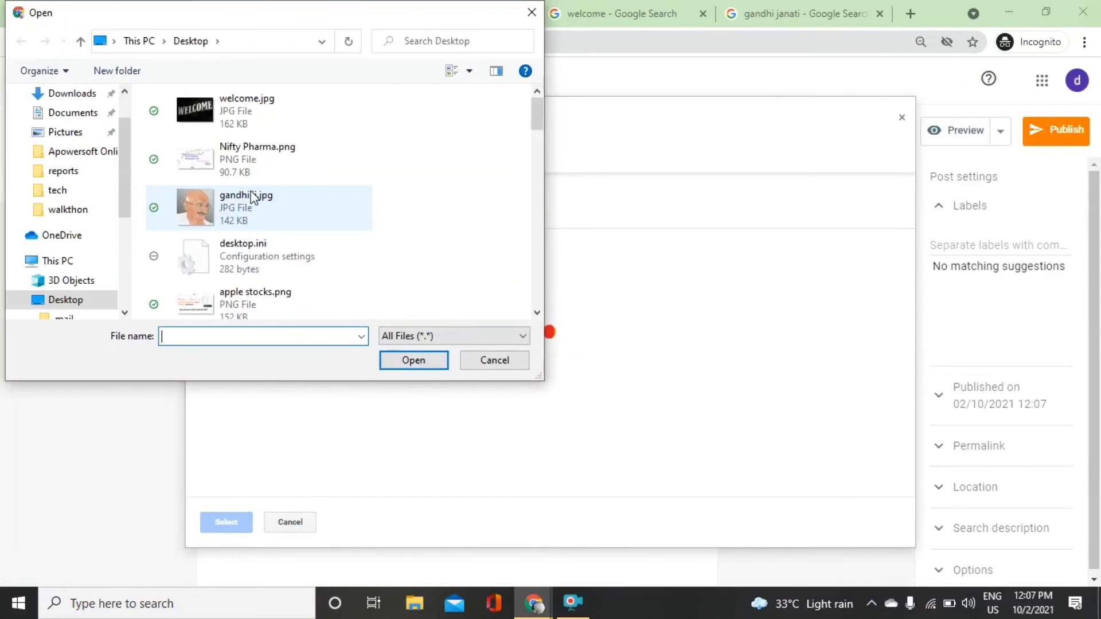
pyautogui.click(270, 209)
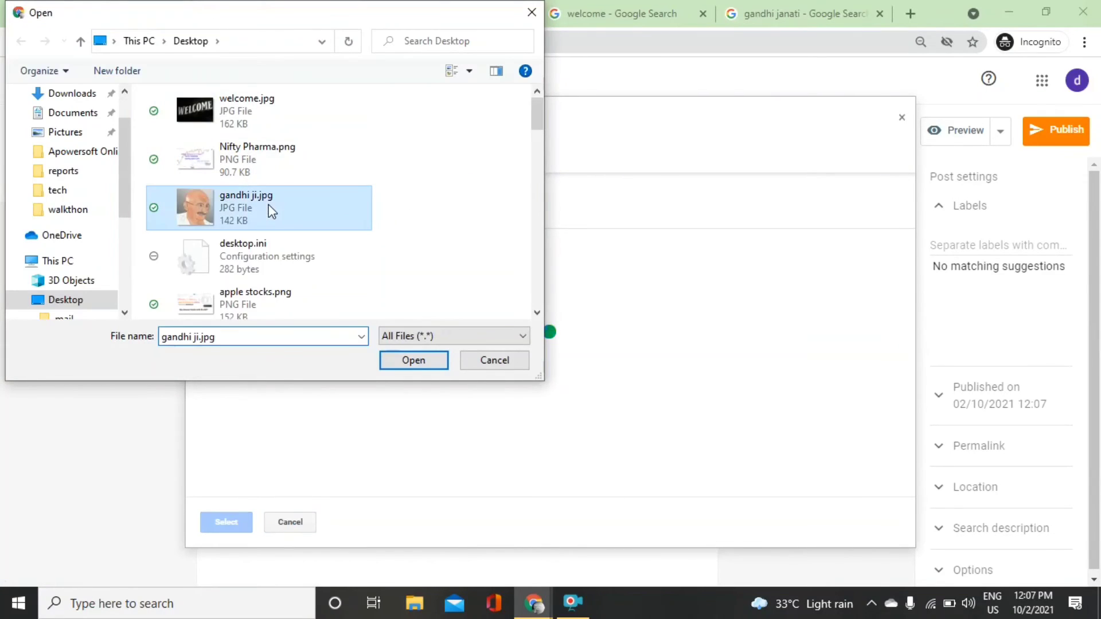
pyautogui.click(415, 363)
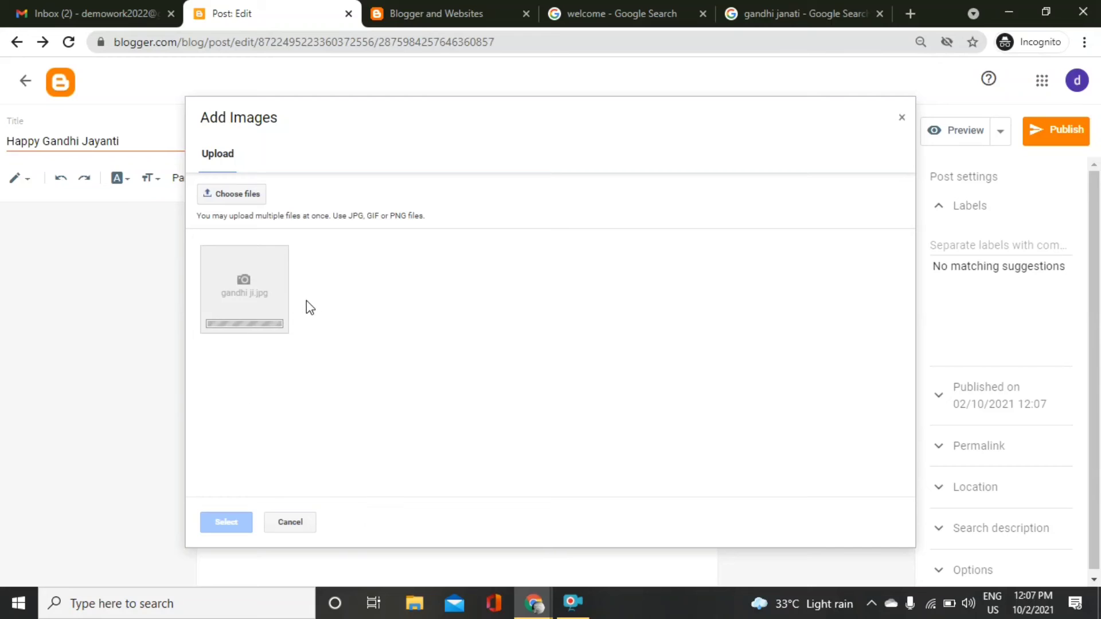
pyautogui.click(283, 306)
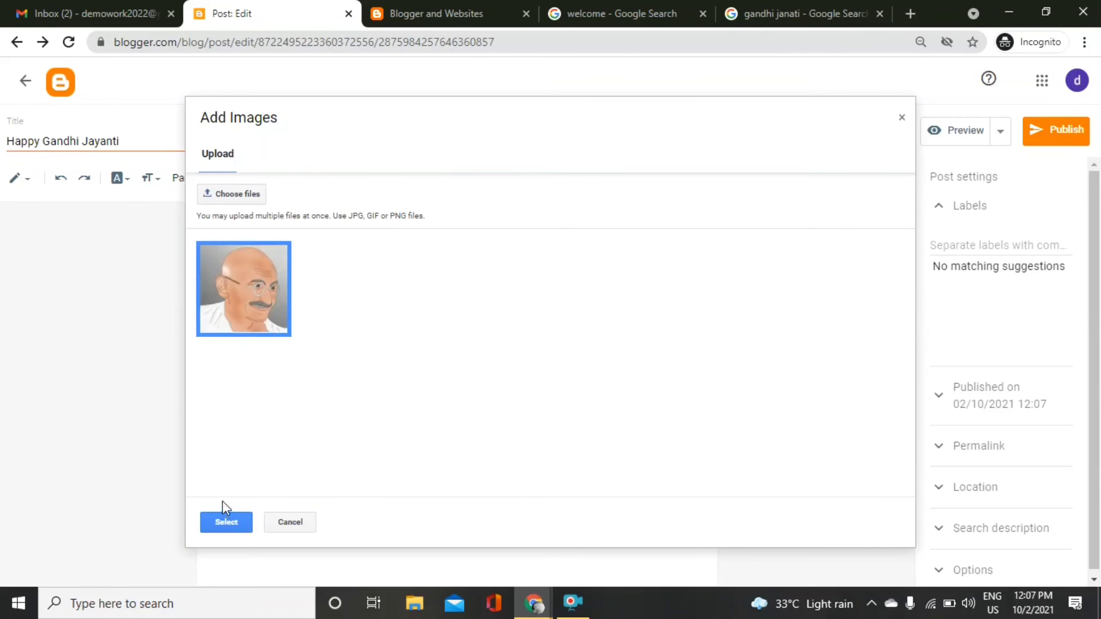
pyautogui.click(225, 516)
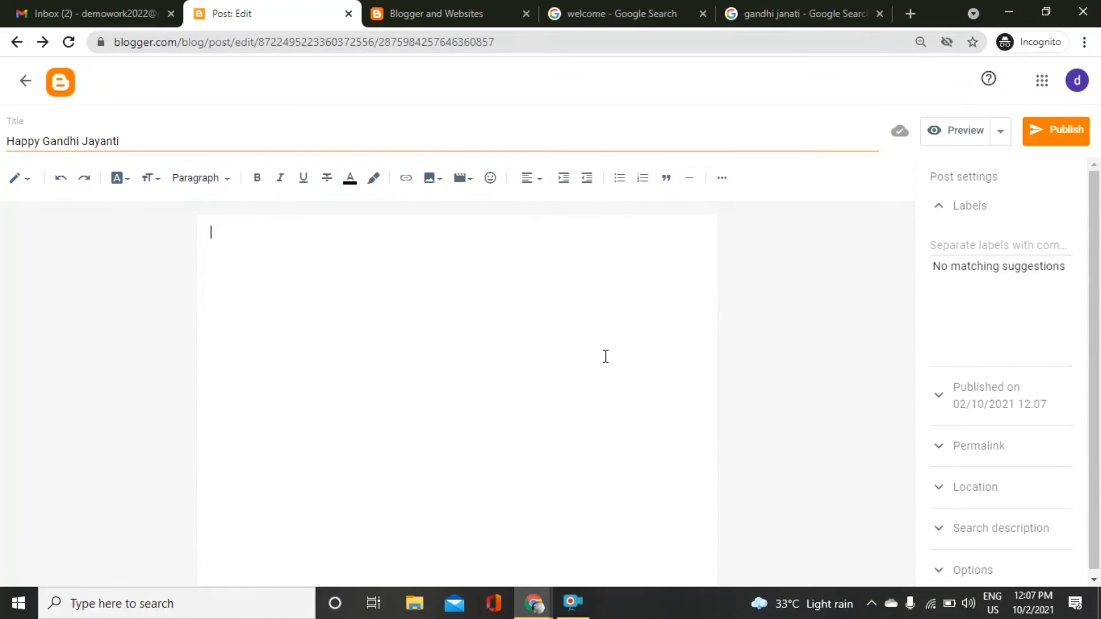
pyautogui.click(605, 356)
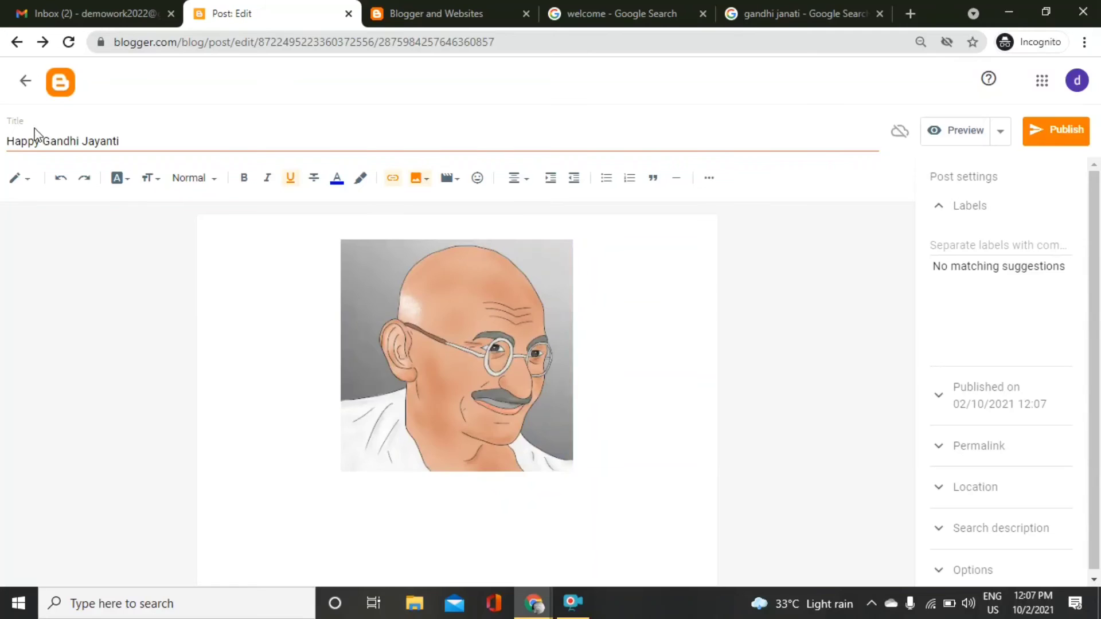
# Copy the post title and apply it as the Gandhi image's alt text and title text.
pyautogui.tripleClick(48, 143)
pyautogui.hotkey('ctrl', 'c')
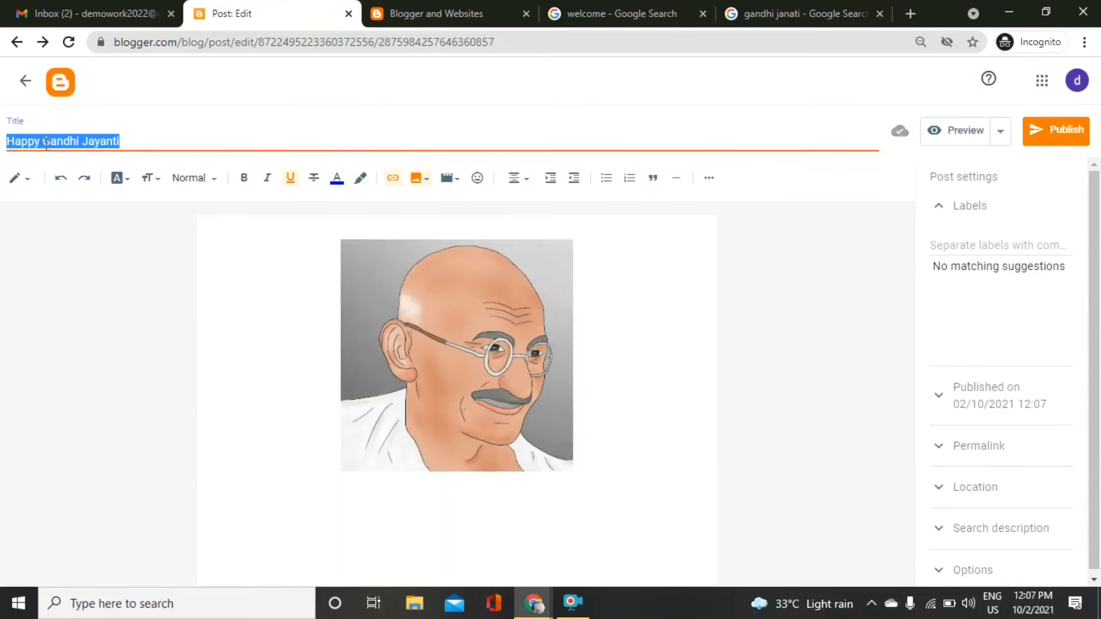
pyautogui.click(493, 370)
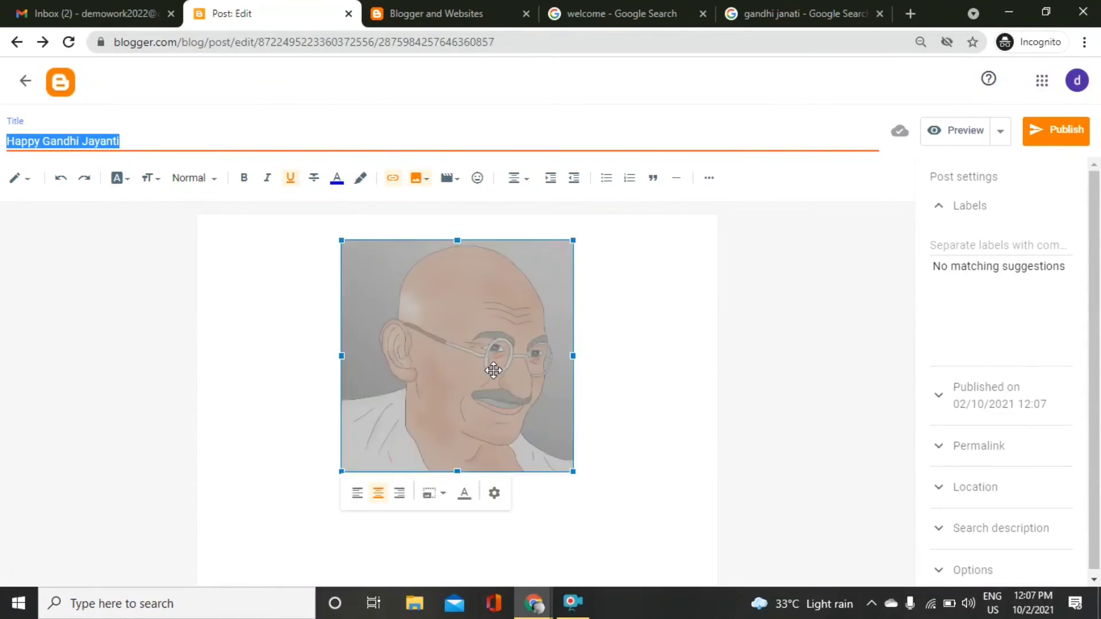
pyautogui.click(494, 493)
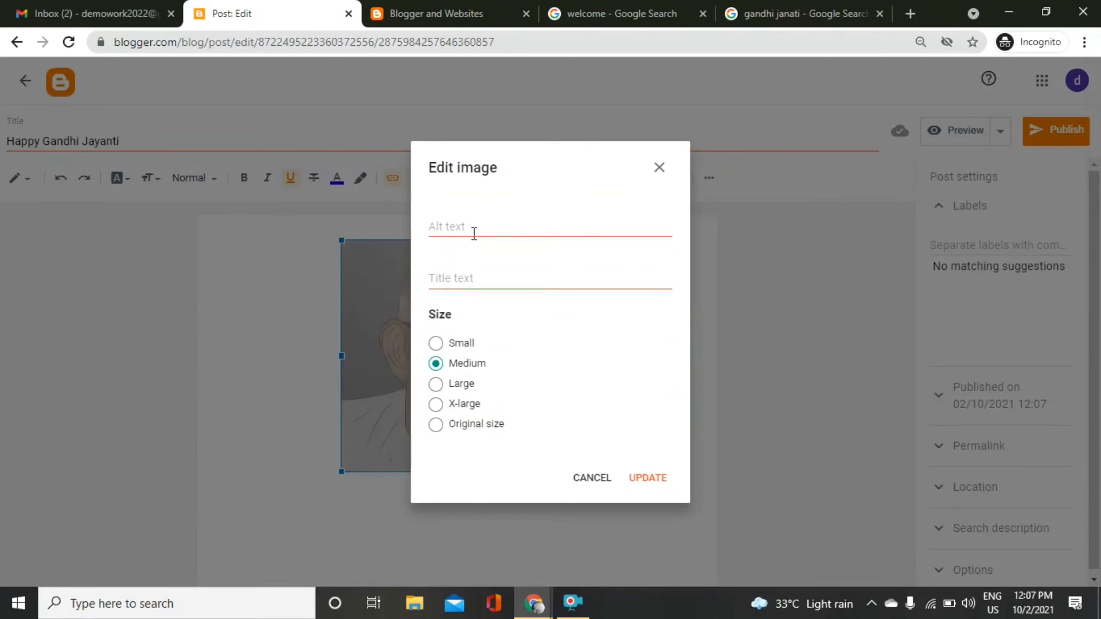
pyautogui.click(474, 234)
pyautogui.hotkey('ctrl', 'v')
pyautogui.hotkey('ctrl', 'v')
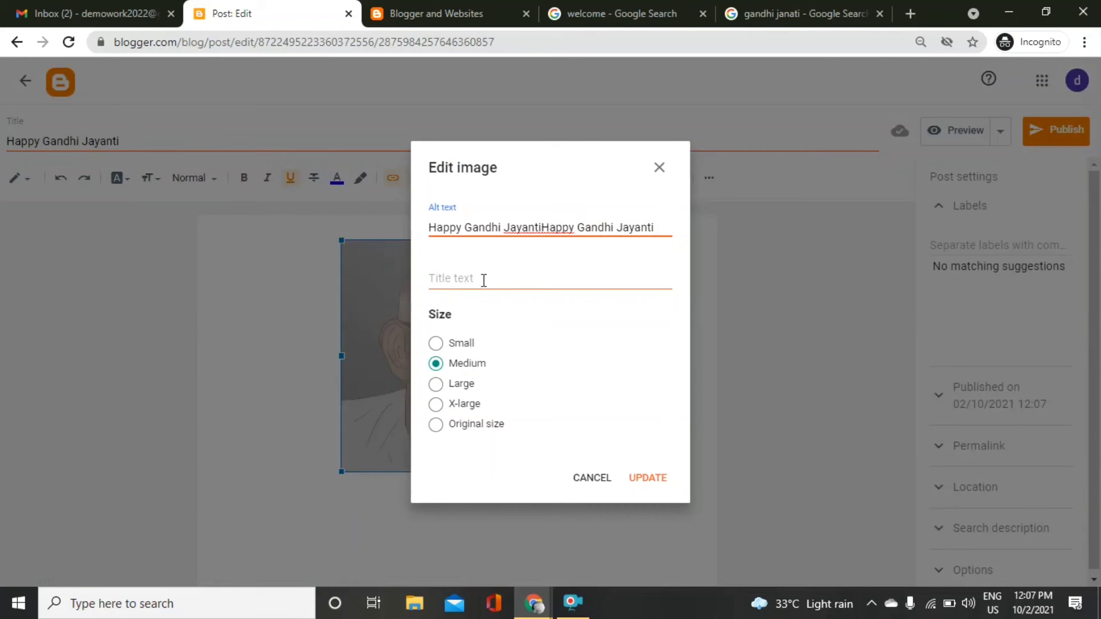
pyautogui.click(483, 281)
pyautogui.hotkey('shift', 'Tab')
pyautogui.hotkey('ctrl', 'v')
pyautogui.press('Tab')
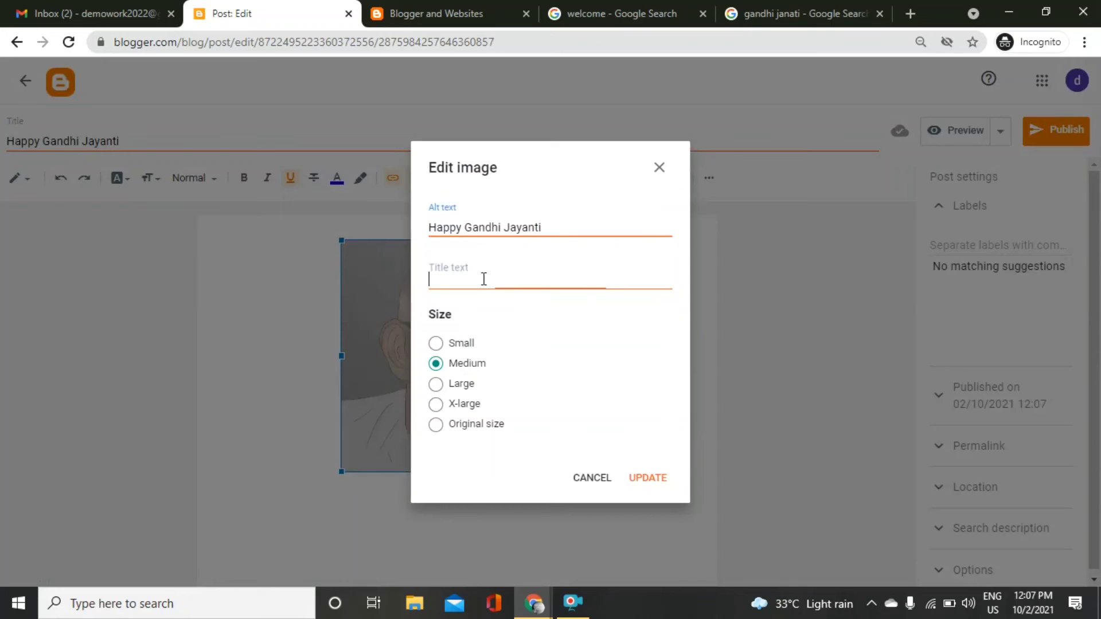
pyautogui.hotkey('ctrl', 'v')
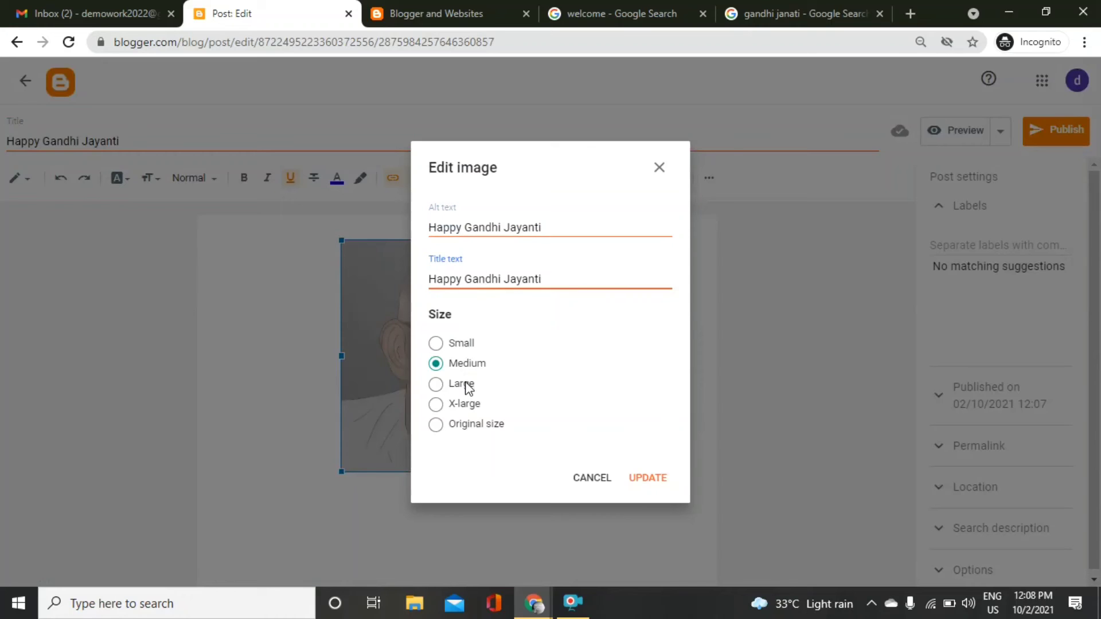
pyautogui.click(644, 486)
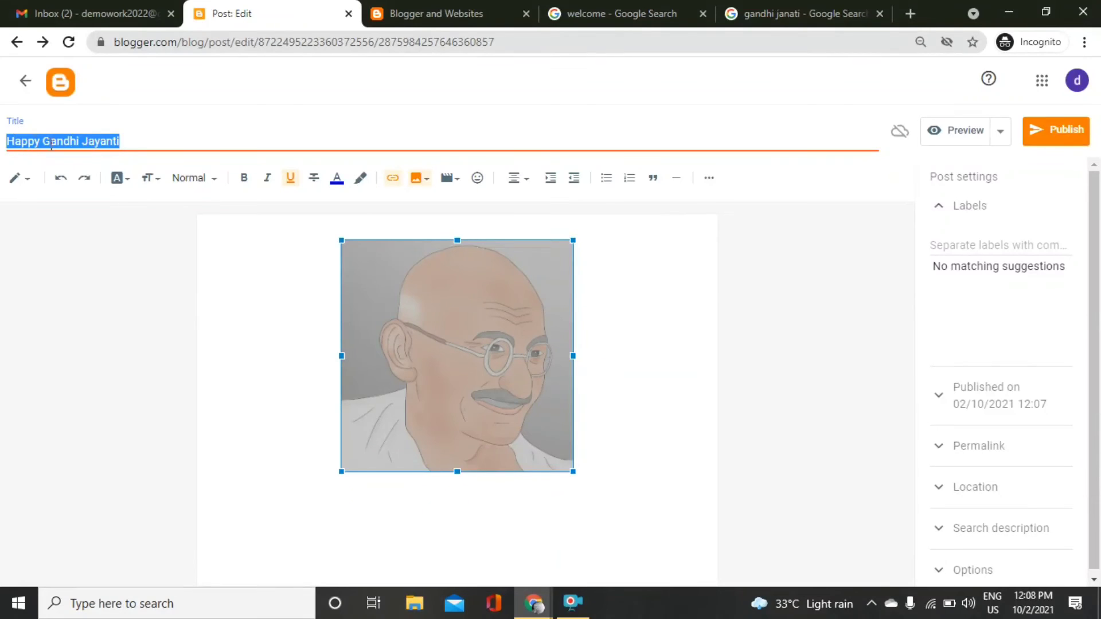
# Reopen the image's settings to check the alt and title text, then close unchanged.
pyautogui.click(446, 263)
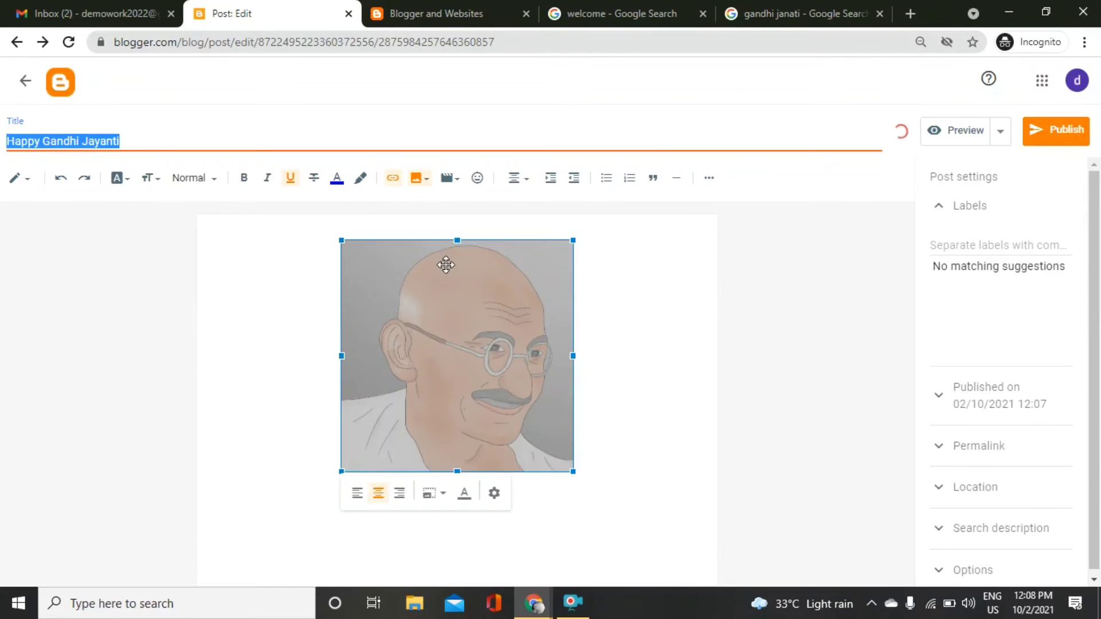
pyautogui.click(493, 494)
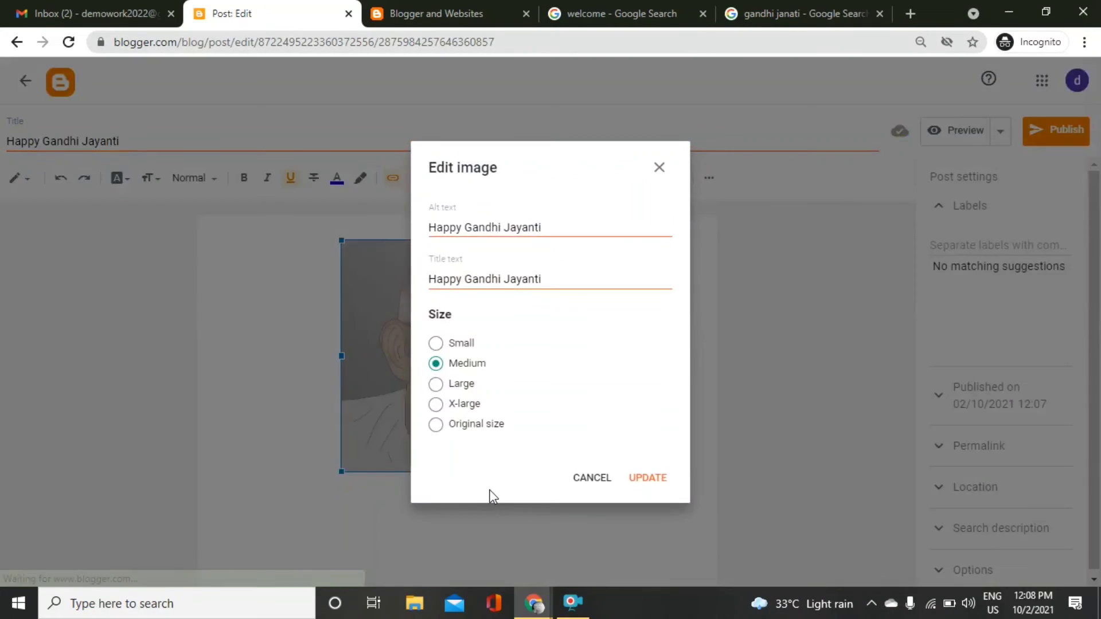
pyautogui.click(609, 478)
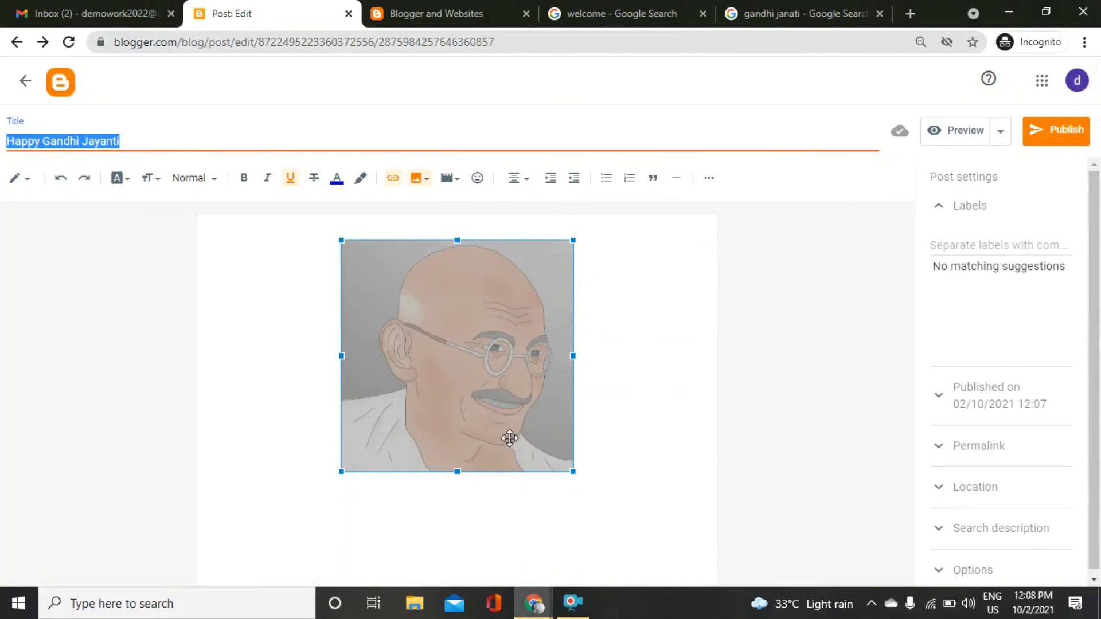
# Caption the image 'Happy Gandhi Jayanti' and add the body line 'Happy gandhi jayanti.' below it.
pyautogui.click(457, 489)
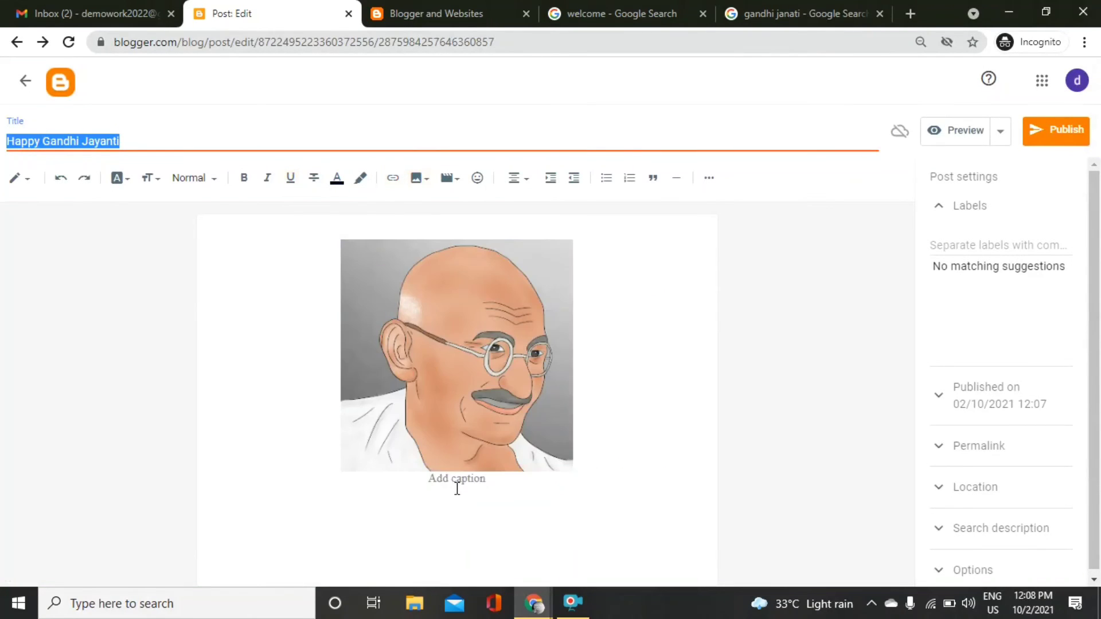
pyautogui.click(457, 488)
pyautogui.write('Happy Gandhi Jayanti')
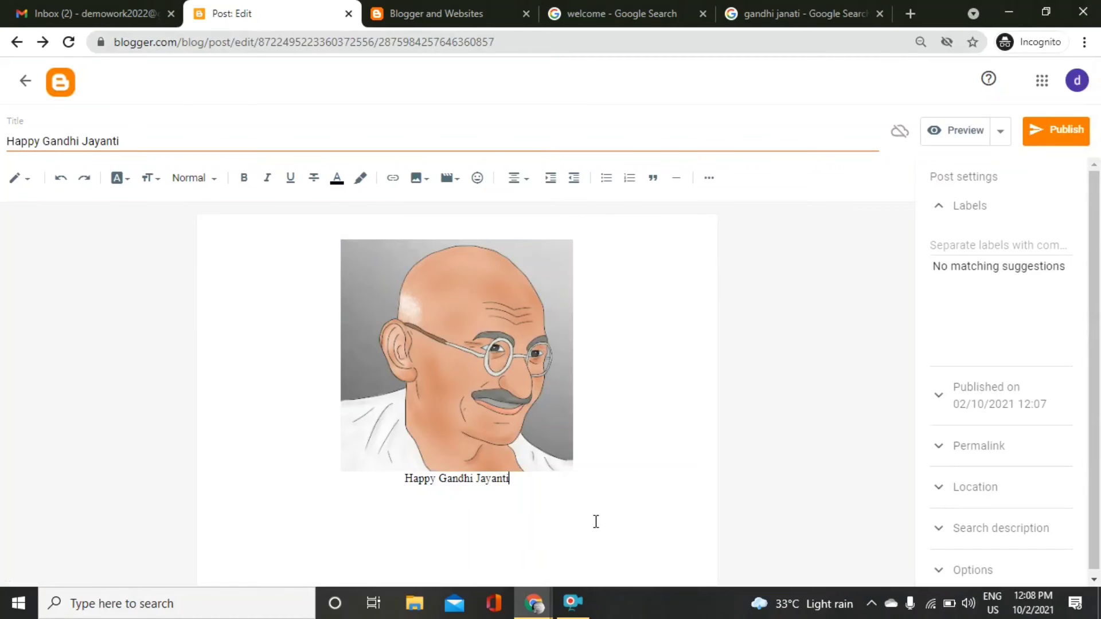
pyautogui.press('Return')
pyautogui.write('Happy gandhi jayanti.')
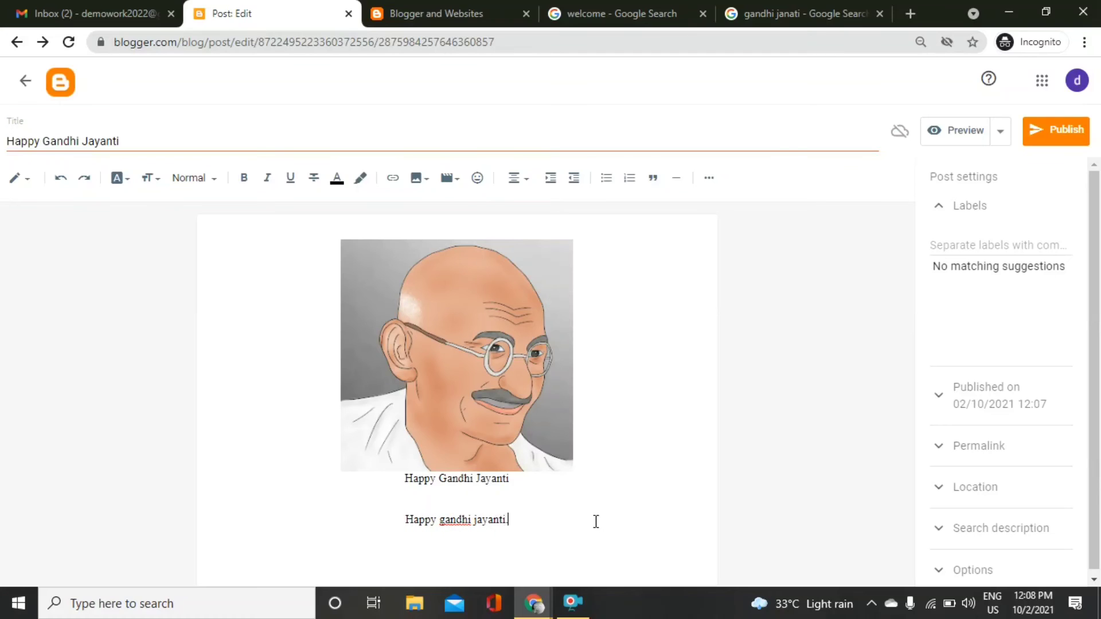
# Add the Welcome label to the post and select the 'Happy gandhi jayanti.' line.
pyautogui.click(956, 247)
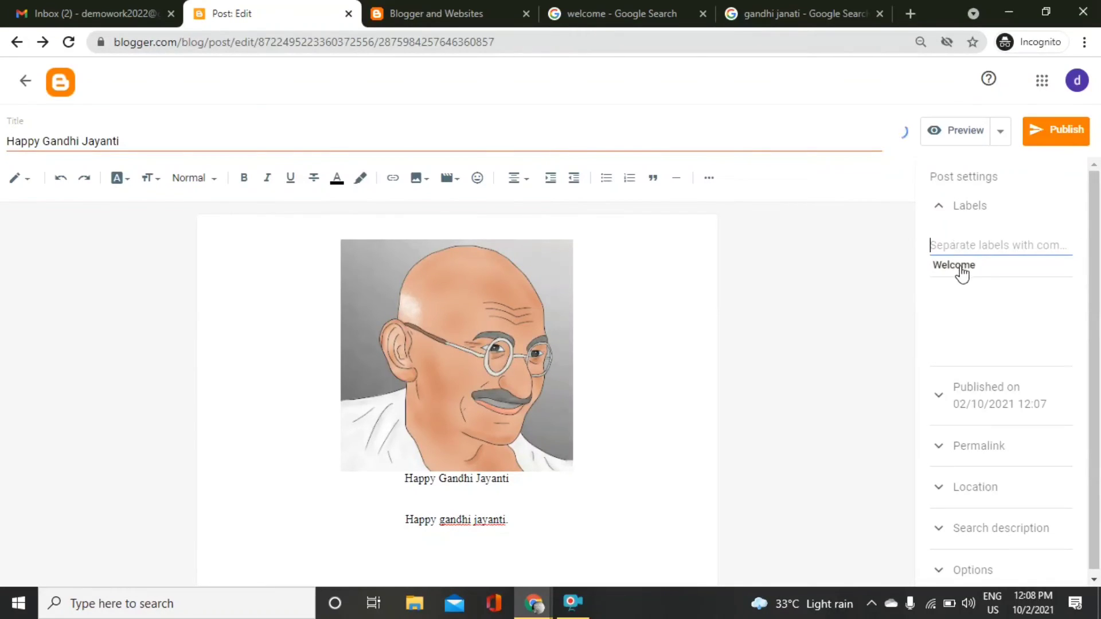
pyautogui.click(959, 266)
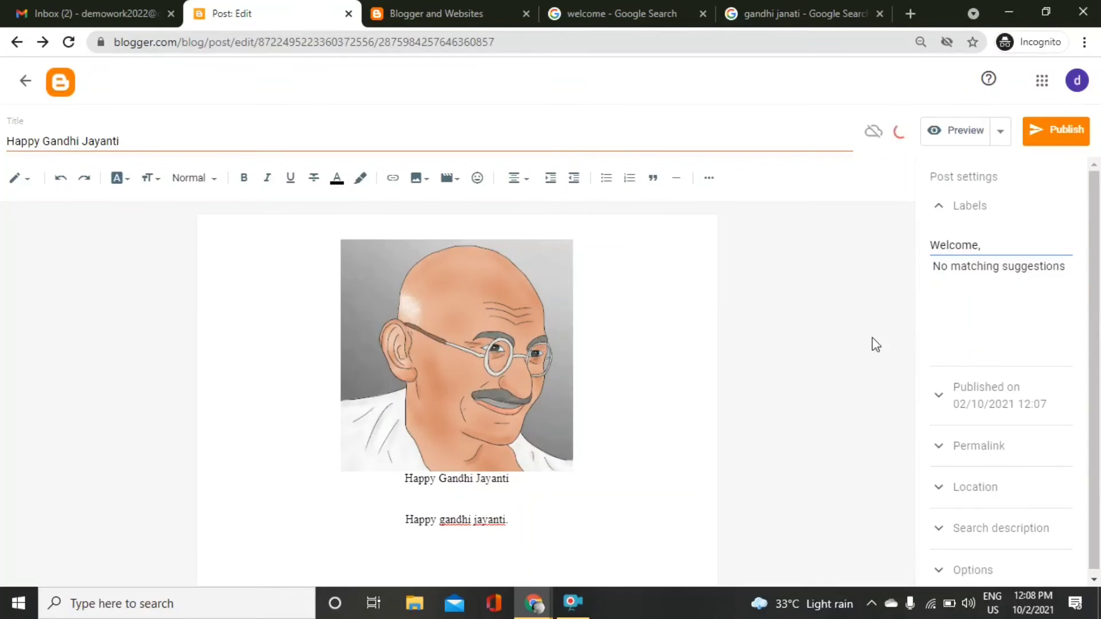
pyautogui.click(511, 519)
pyautogui.click(322, 534)
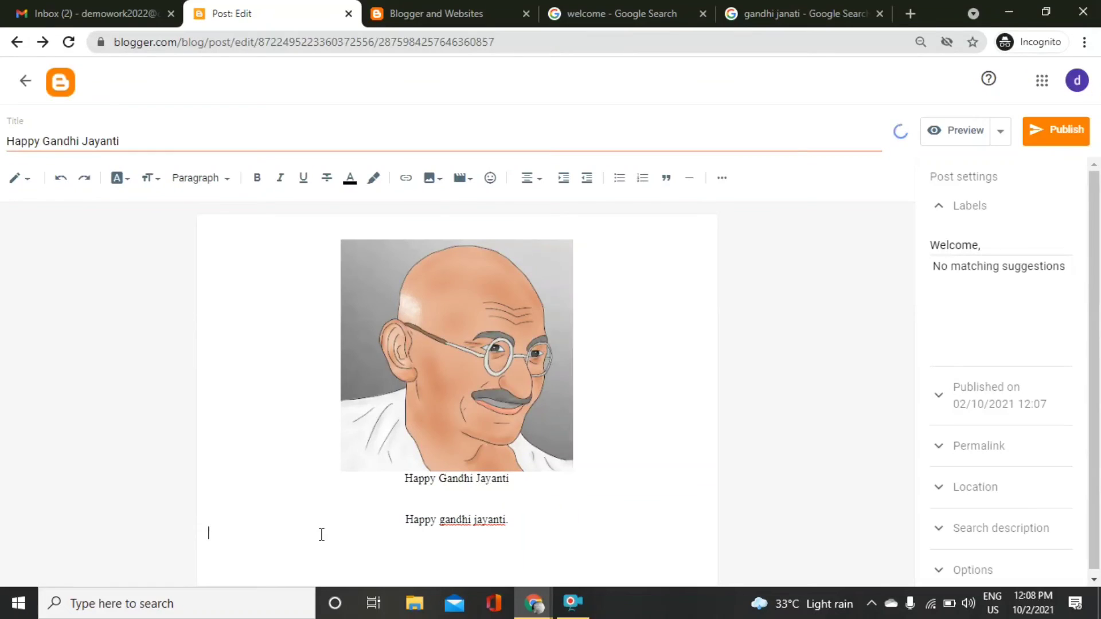
pyautogui.moveTo(405, 519); pyautogui.dragTo(510, 530)
pyautogui.hotkey('ctrl', 'c')
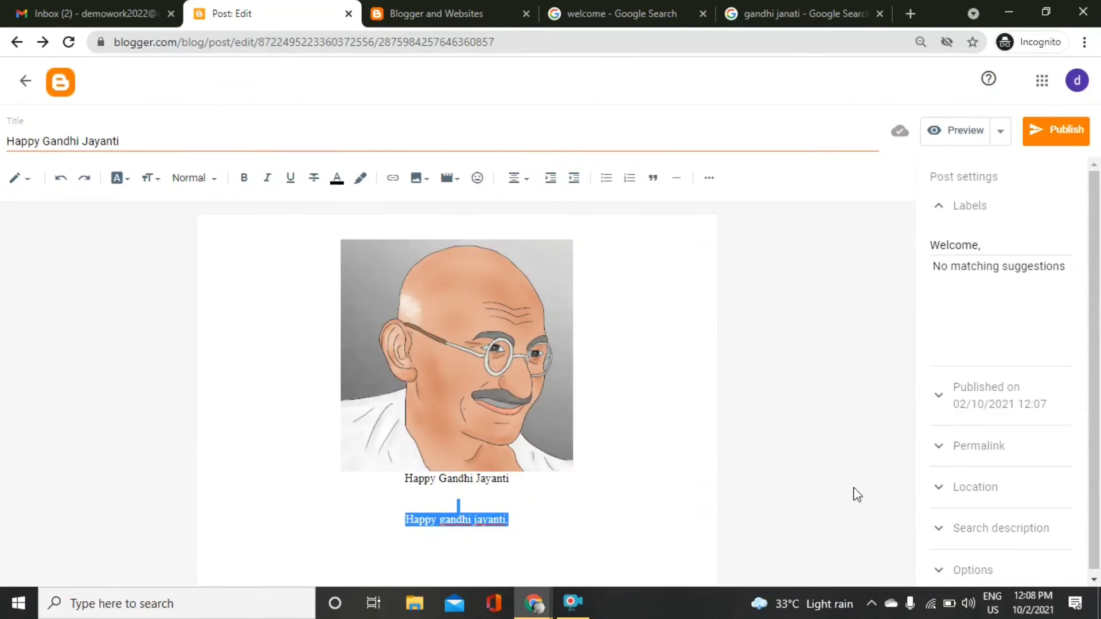
# Paste 'Happy gandhi jayanti.' as the post's search description.
pyautogui.click(1032, 526)
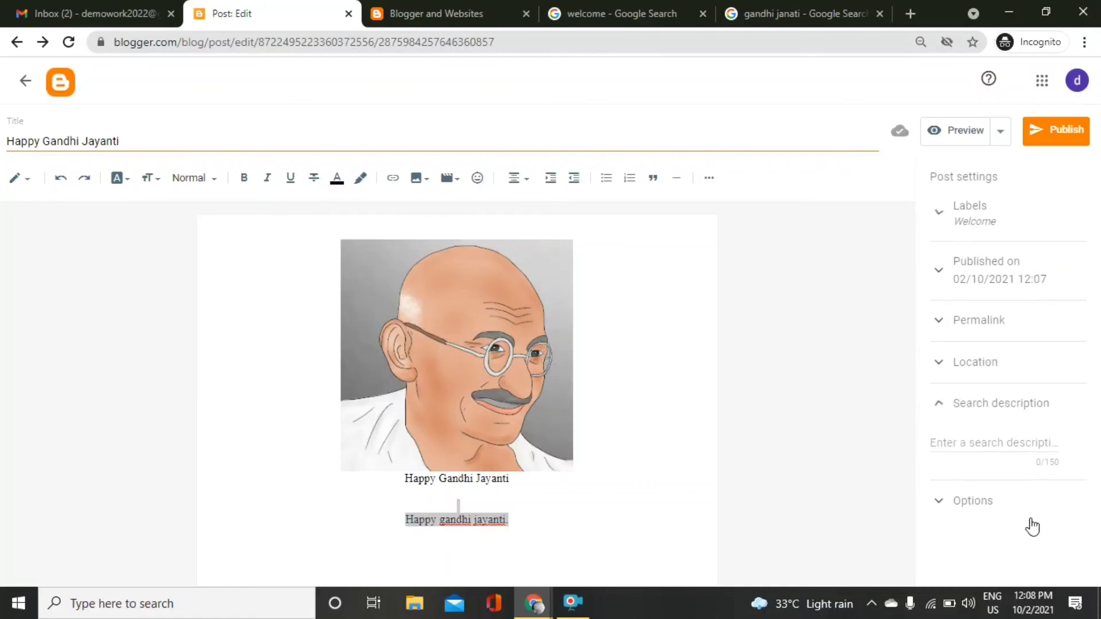
pyautogui.click(1001, 443)
pyautogui.hotkey('ctrl', 'v')
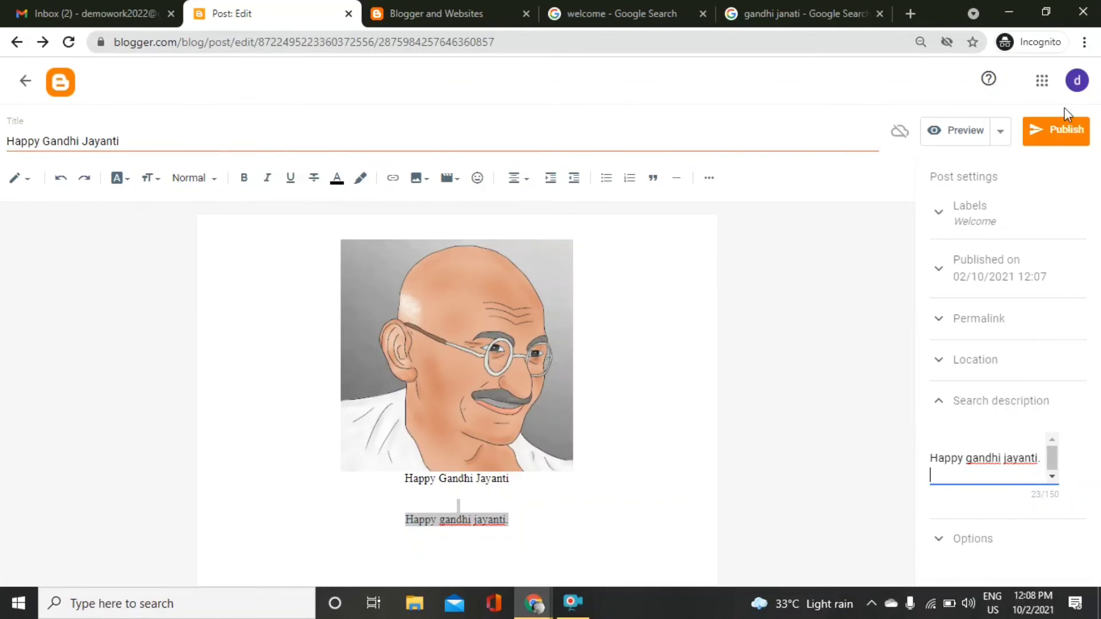
# Publish the post, confirm, and switch to the live blog tab.
pyautogui.click(1058, 127)
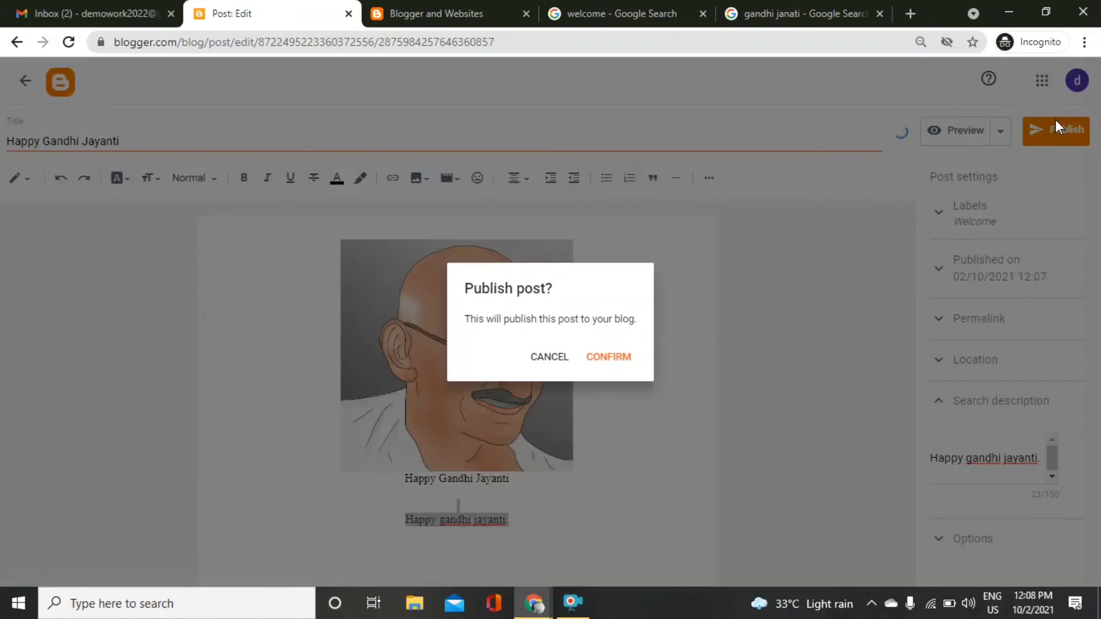
pyautogui.click(611, 359)
pyautogui.click(432, 7)
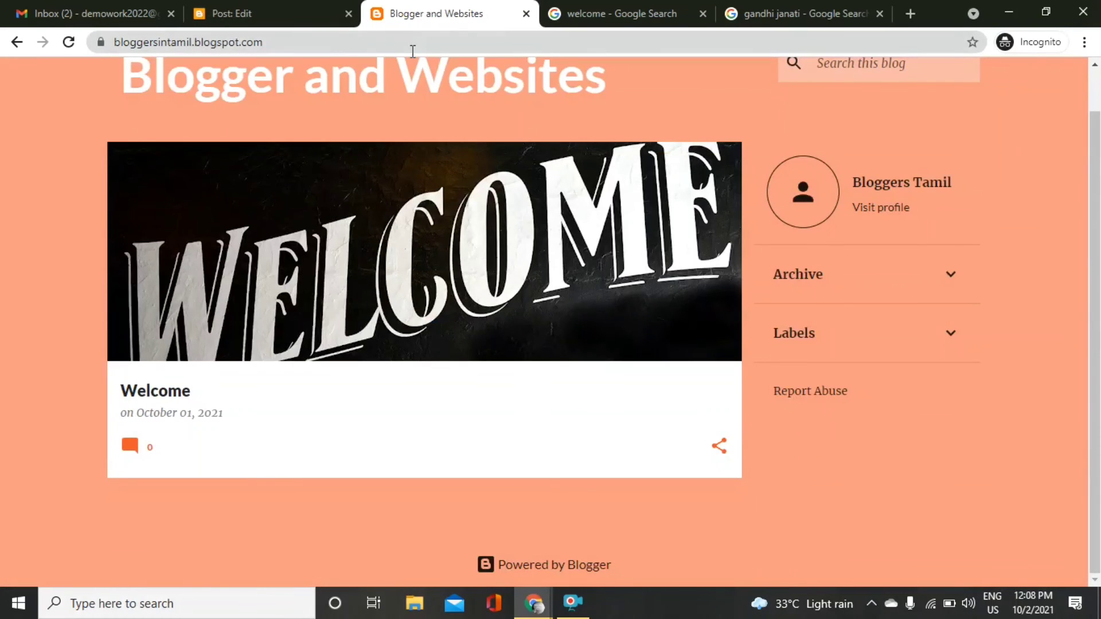
# Reload the live blog to see Happy Gandhi Jayanti above Welcome, then return to the posts list.
pyautogui.click(412, 51)
pyautogui.press('Return')
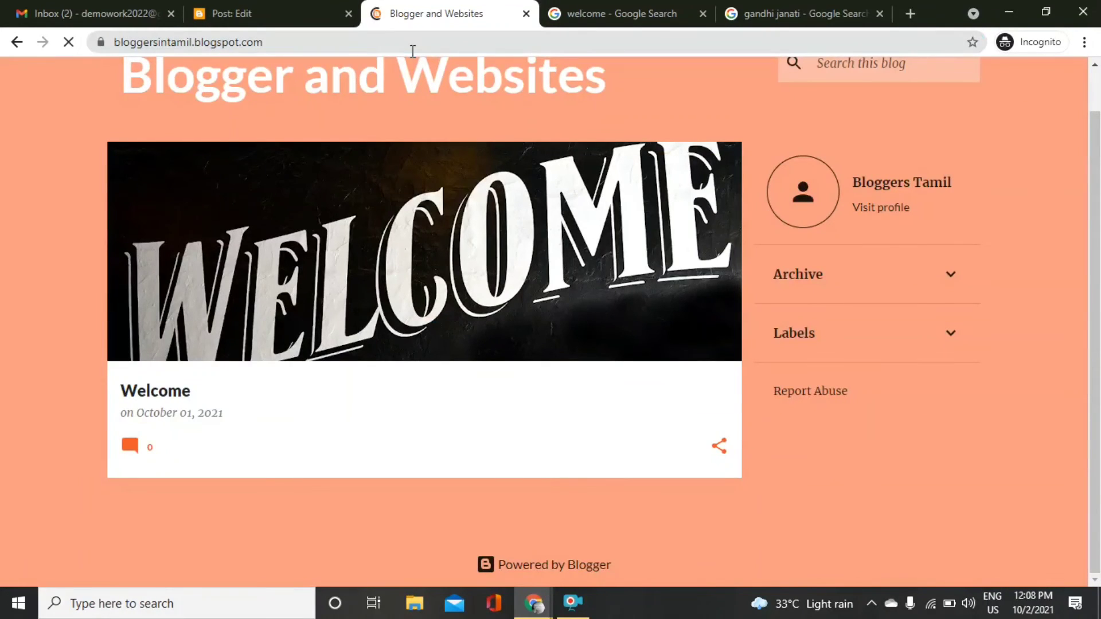
pyautogui.click(412, 51)
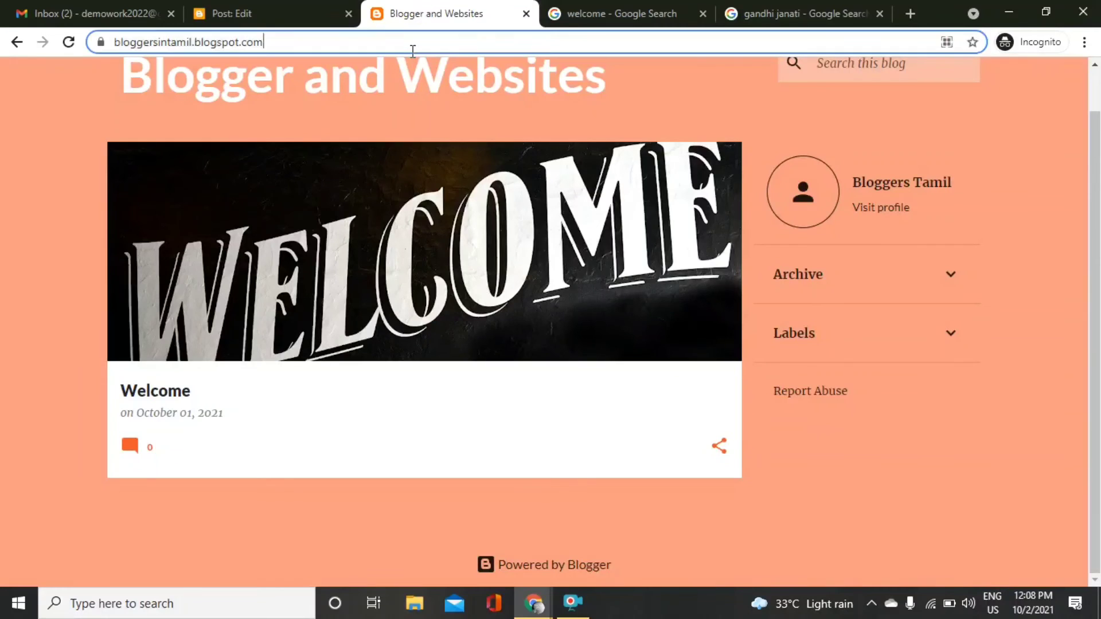
pyautogui.press('Return')
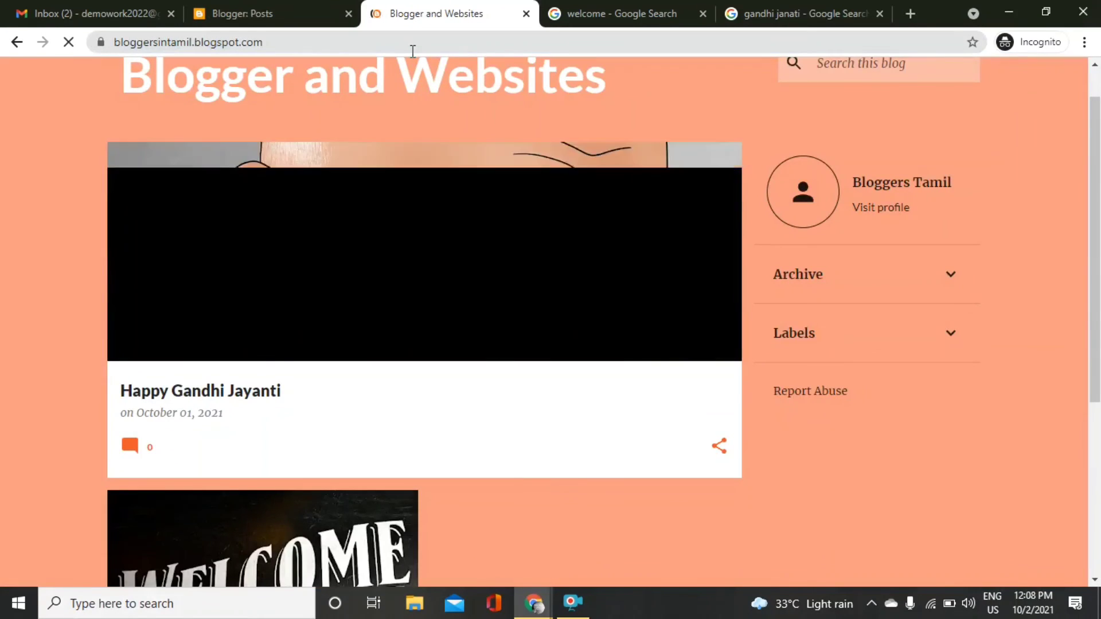
pyautogui.scroll(-5, 424, 321)
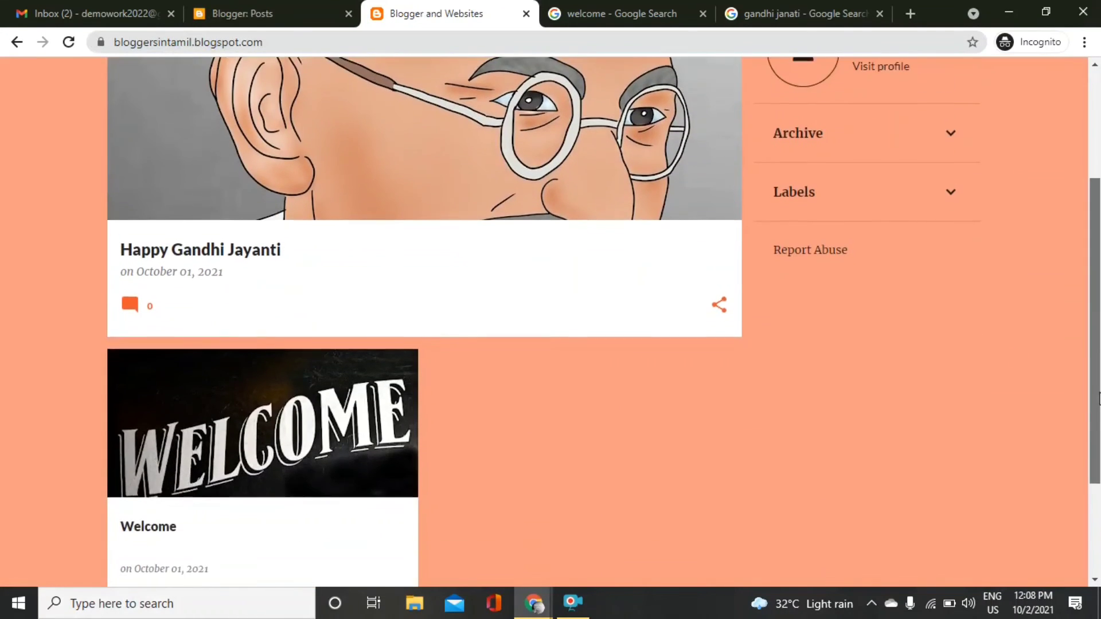
pyautogui.scroll(3, 424, 321)
pyautogui.scroll(1, 425, 321)
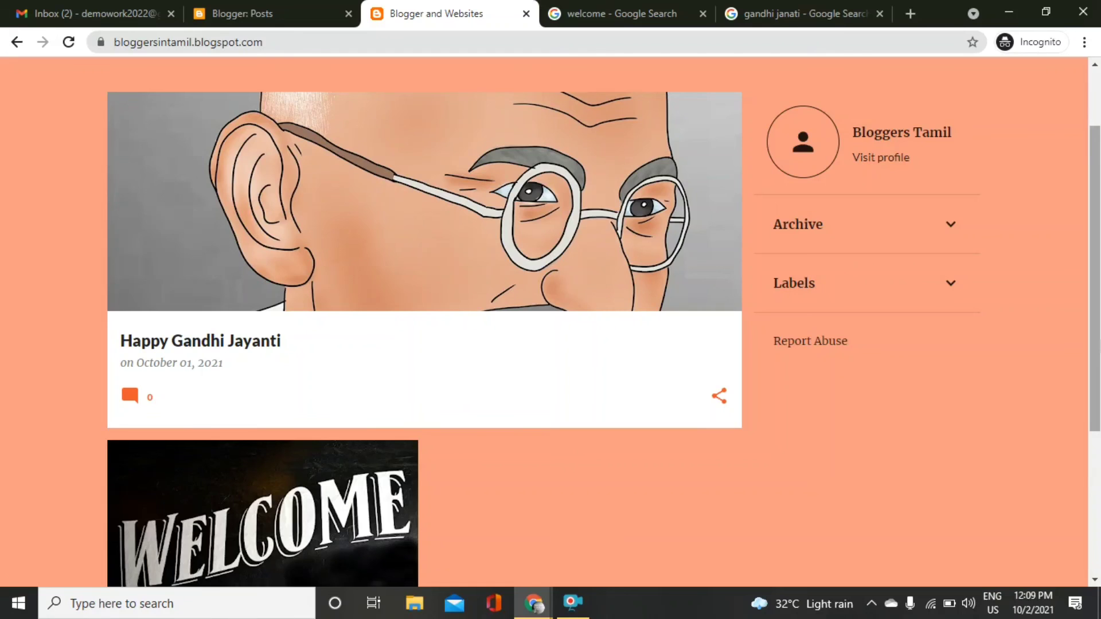
pyautogui.click(276, 6)
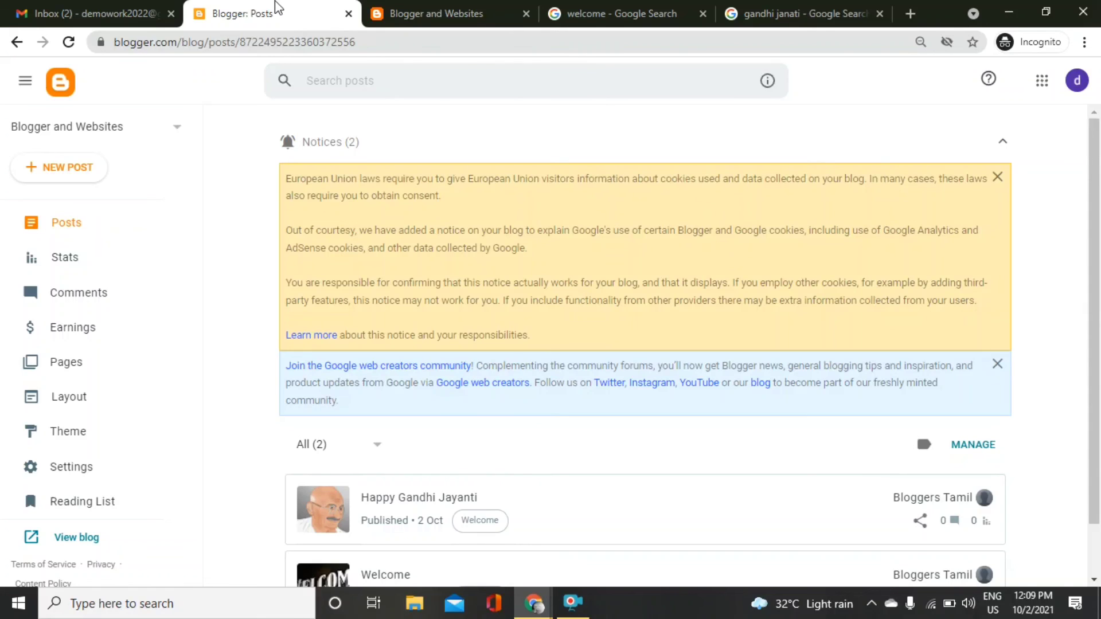
# Scroll through the Stats page showing 2 posts and 4 views, then go back to the live blog.
pyautogui.click(92, 268)
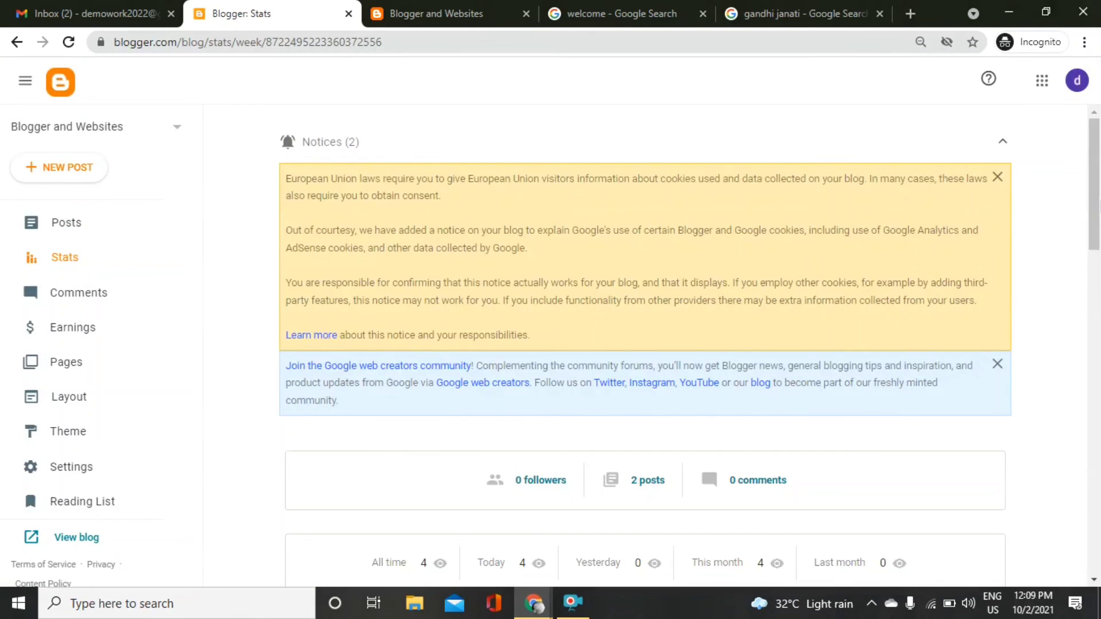
pyautogui.scroll(-10, 645, 344)
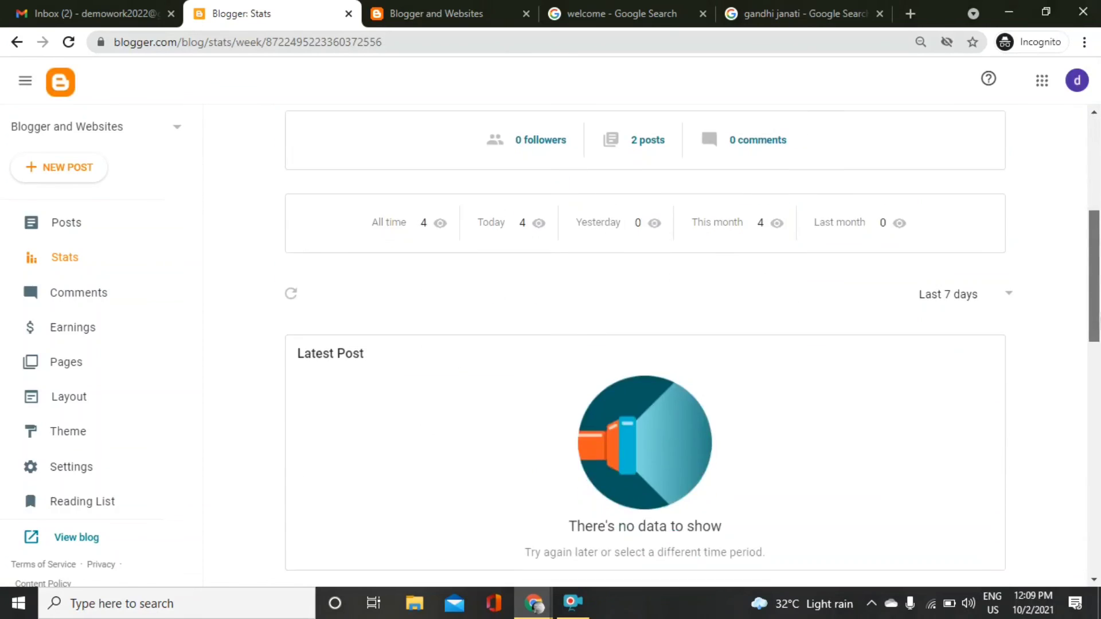
pyautogui.scroll(-1, 645, 344)
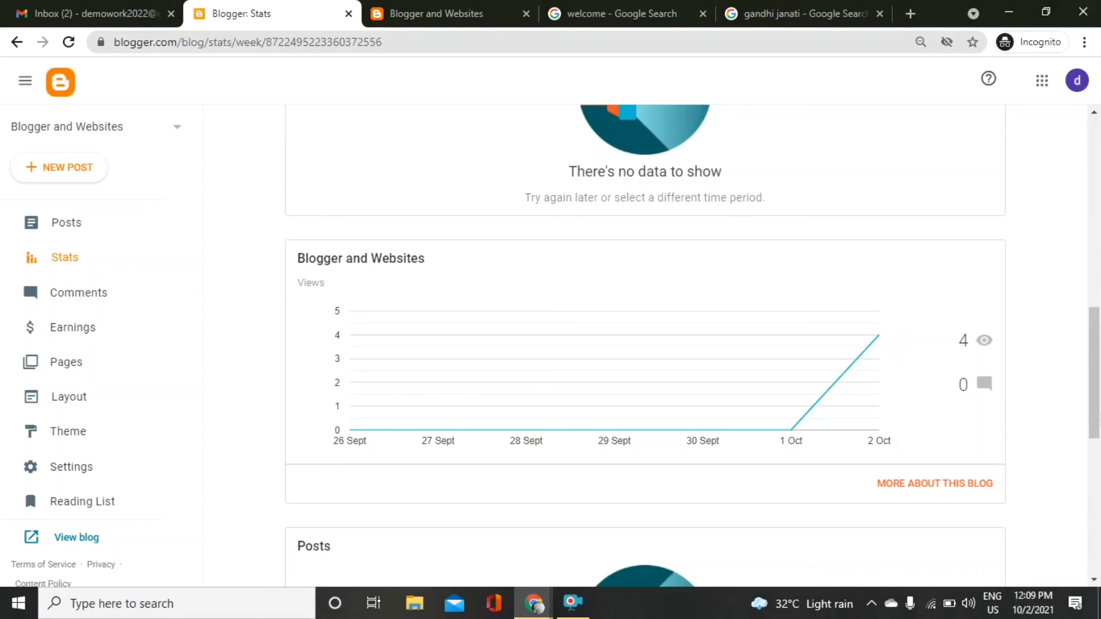
pyautogui.click(1097, 490)
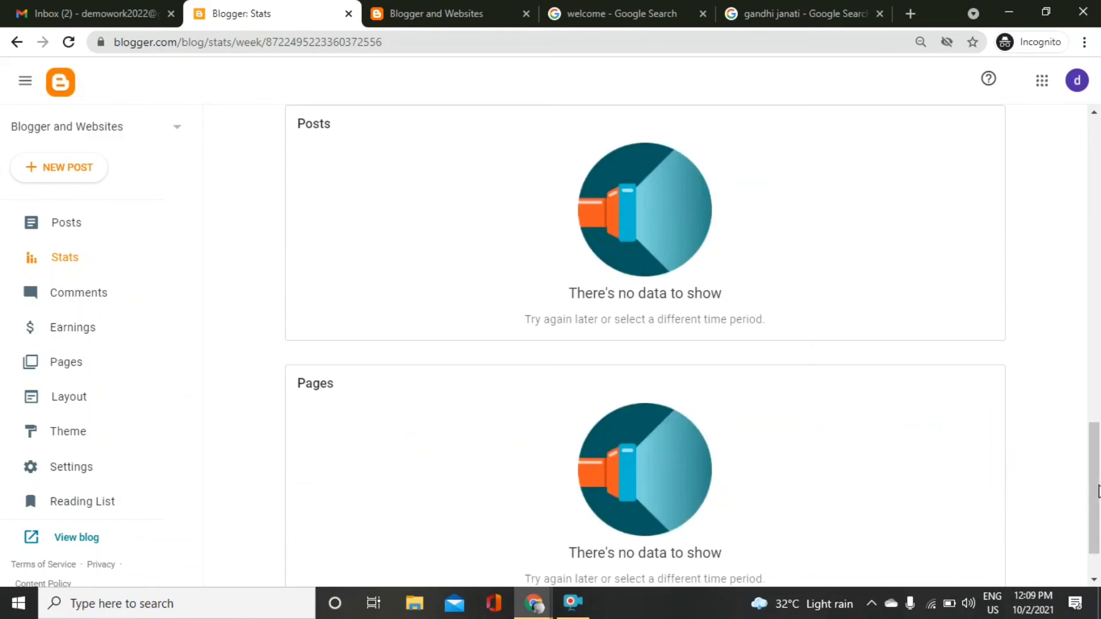
pyautogui.moveTo(1099, 491); pyautogui.dragTo(1097, 196)
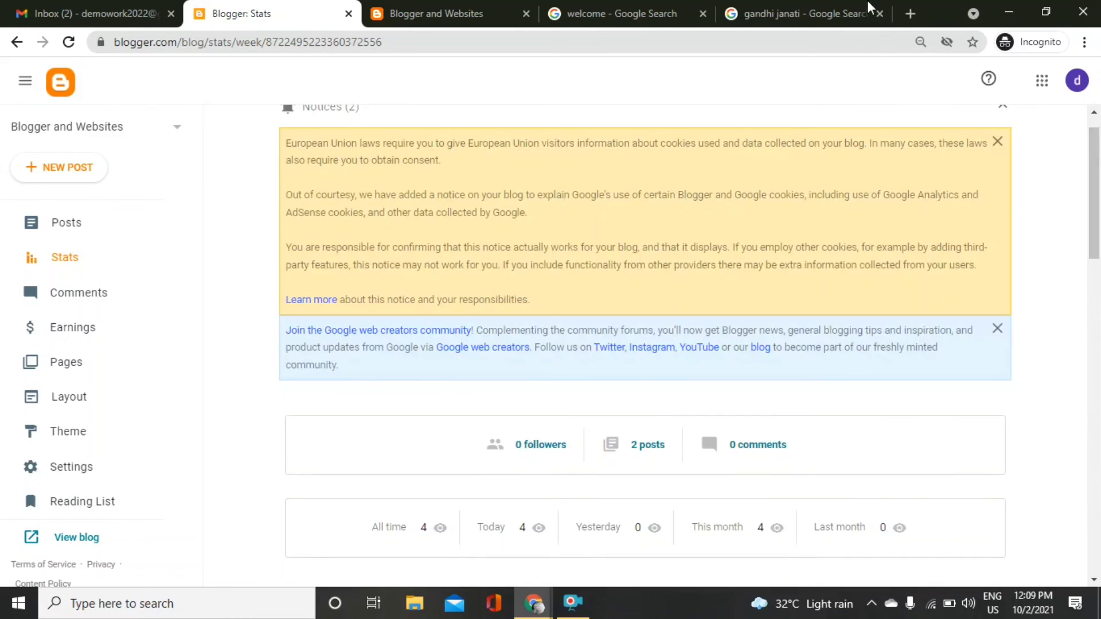
pyautogui.click(448, 13)
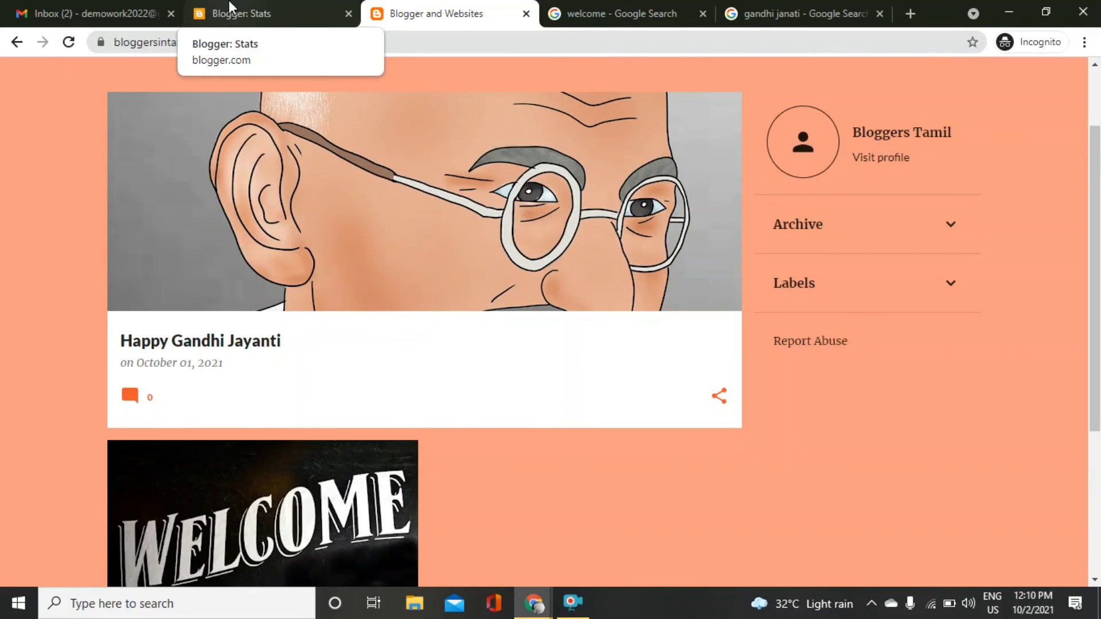
pyautogui.click(228, 2)
pyautogui.click(421, 7)
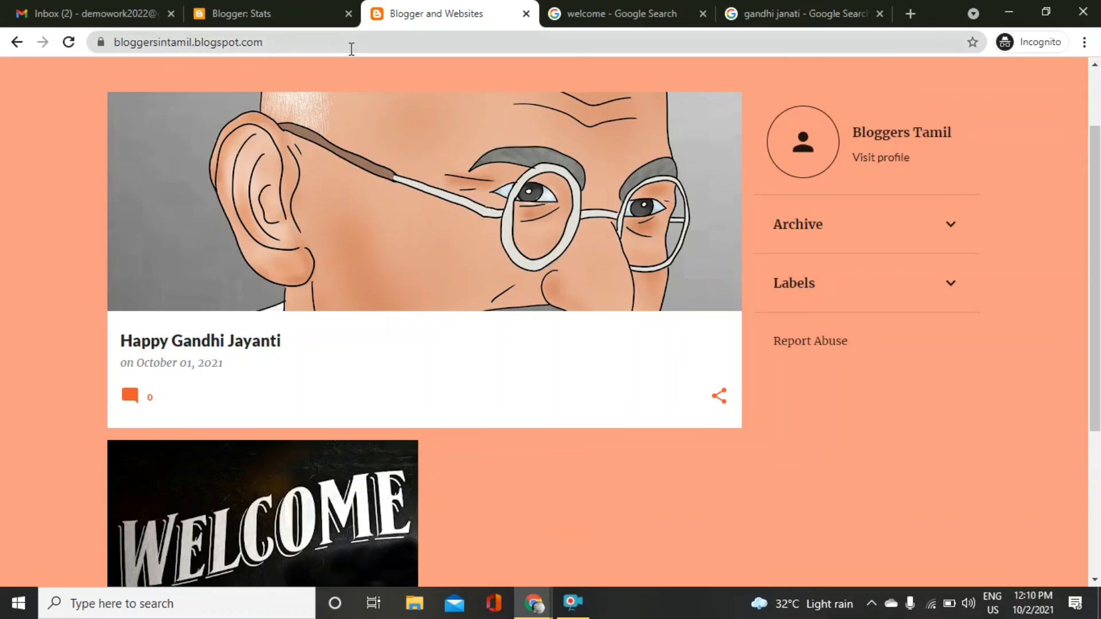
pyautogui.moveTo(351, 43); pyautogui.dragTo(95, 36)
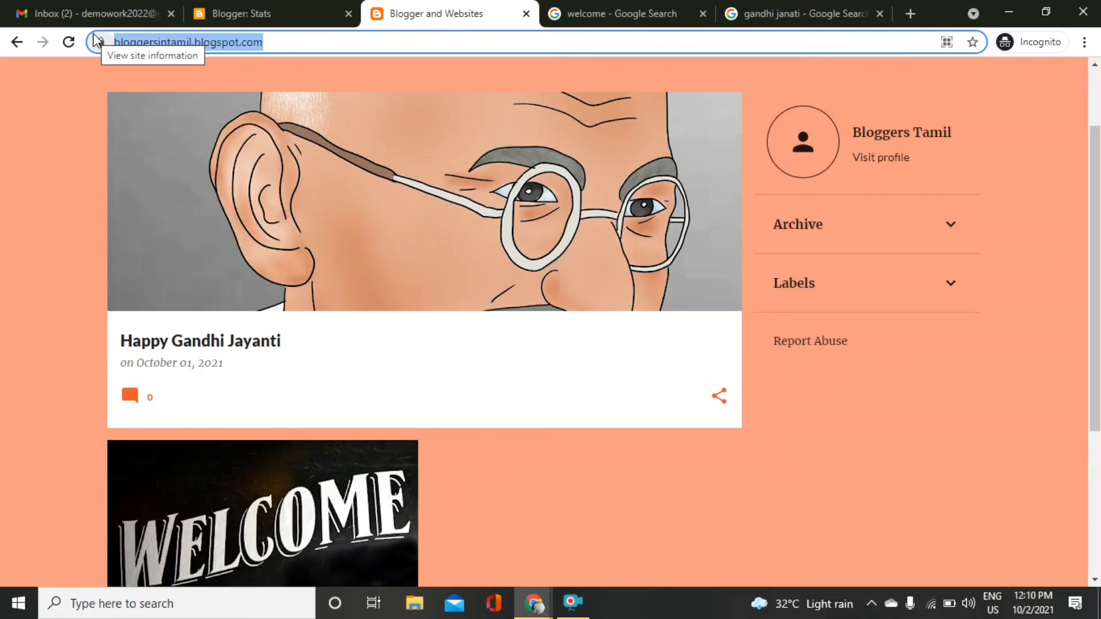
pyautogui.moveTo(1100, 143); pyautogui.dragTo(1100, 88)
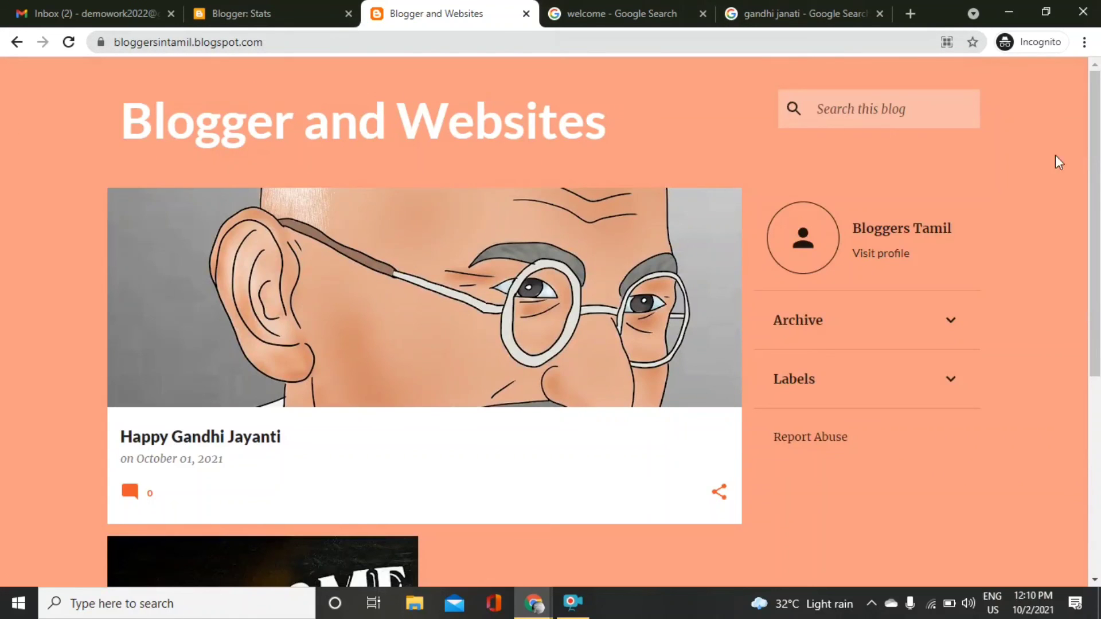
pyautogui.moveTo(1096, 182); pyautogui.dragTo(1096, 309)
pyautogui.scroll(4, 428, 91)
# Look over the 'welcome' and 'gandhi janati' Google results tabs, then return to Blogger Stats.
pyautogui.click(609, 11)
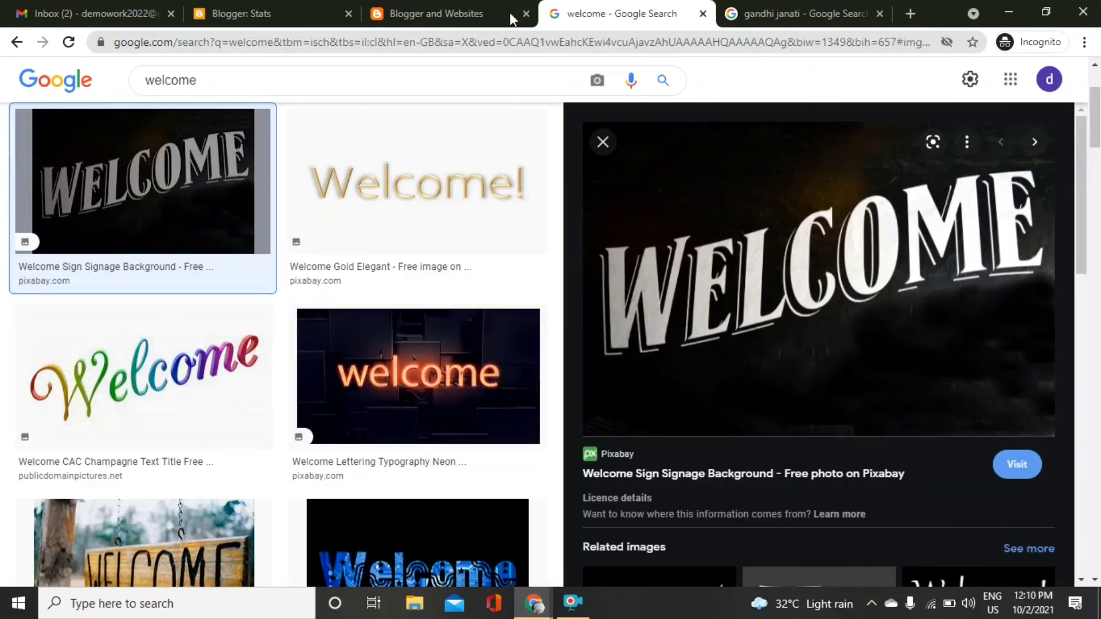
pyautogui.click(781, 8)
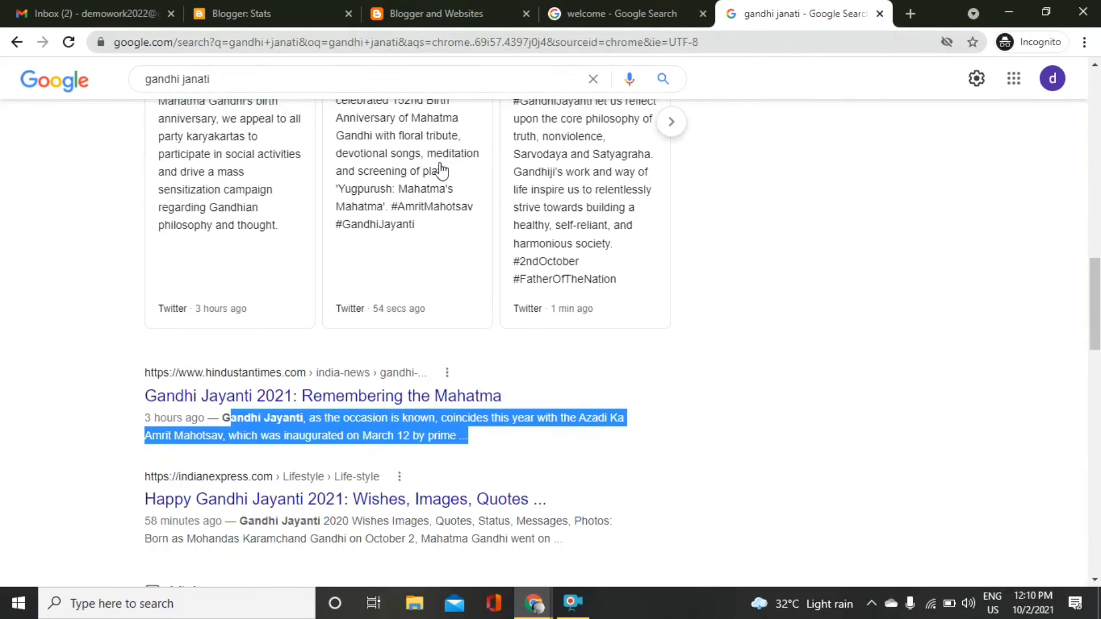
pyautogui.click(253, 12)
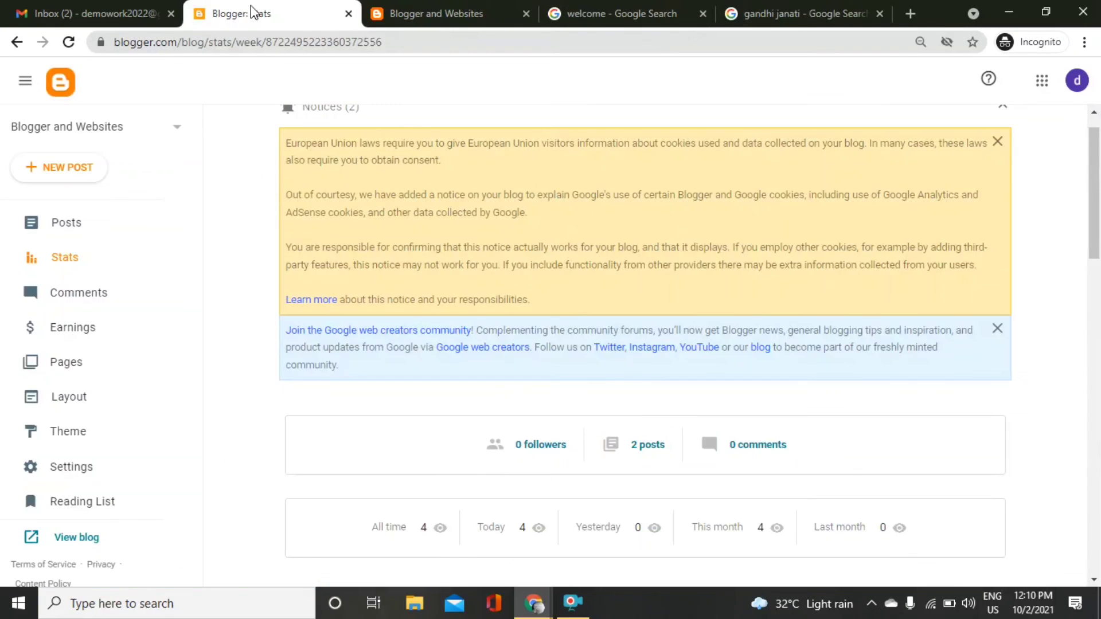